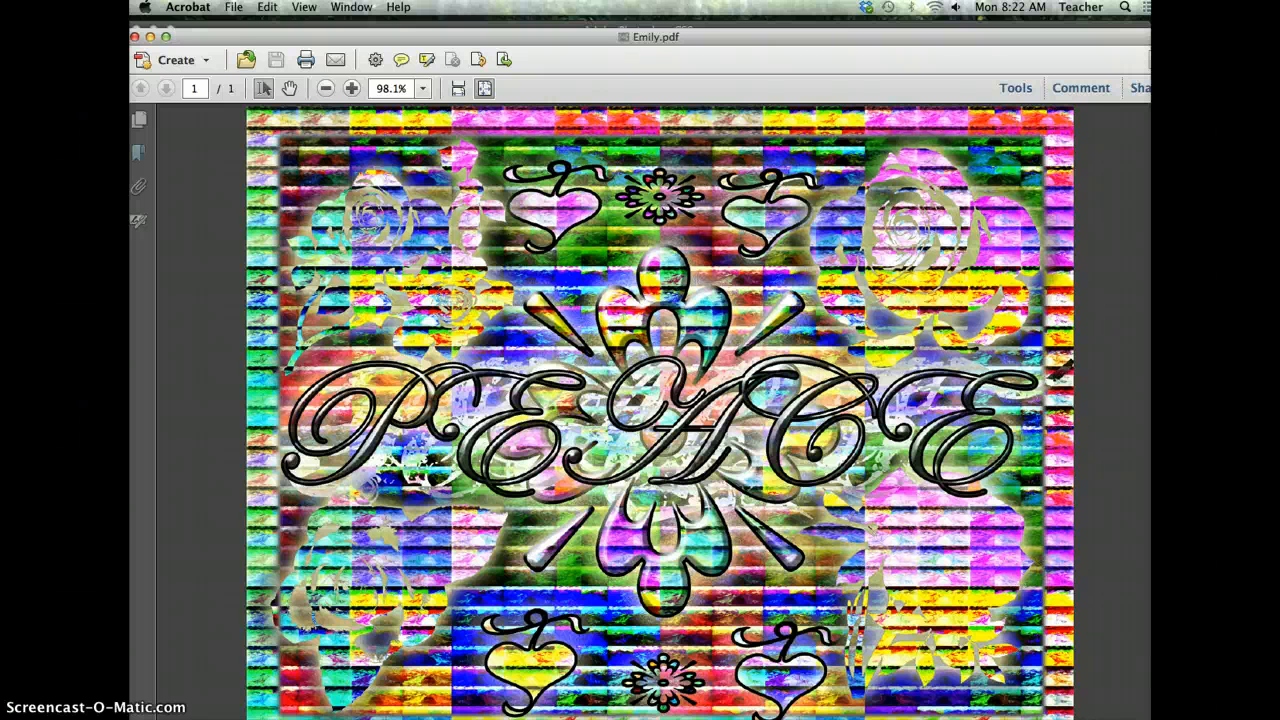
- Look through the open PDF examples of personal abstract and landscape designs, closing them after viewing
key(super+w)
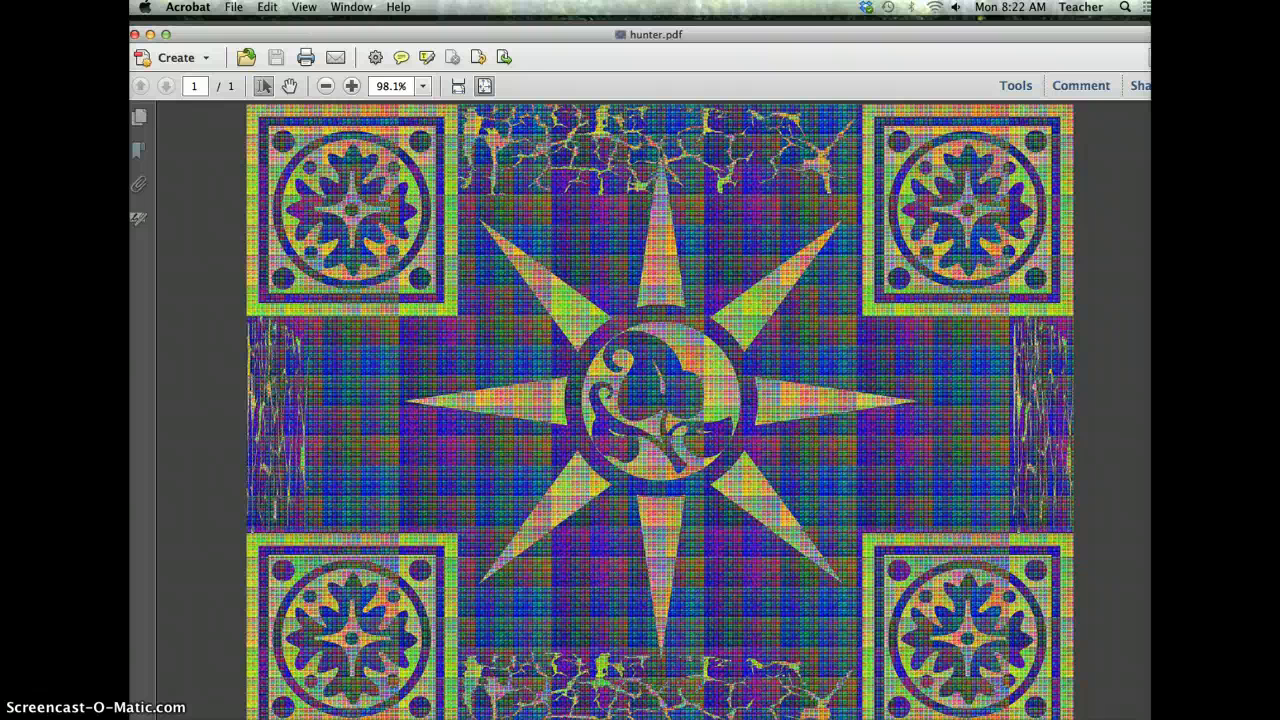
key(super+w)
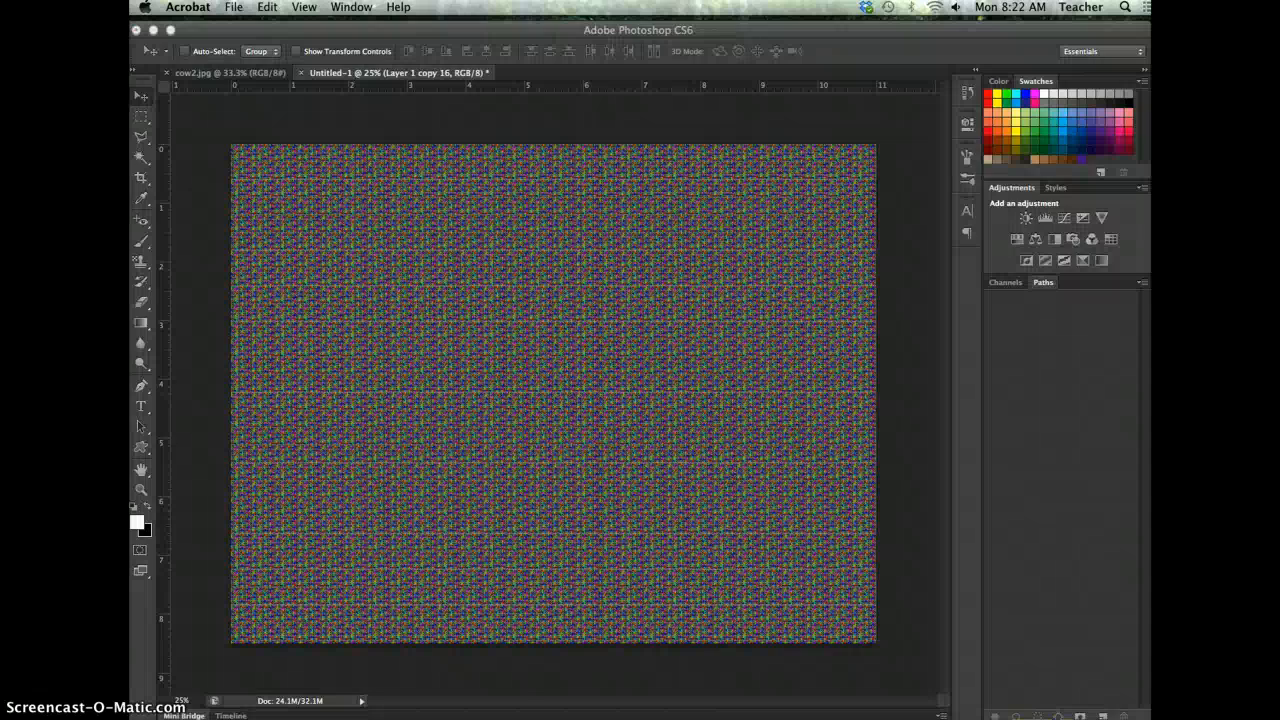
click(1139, 718)
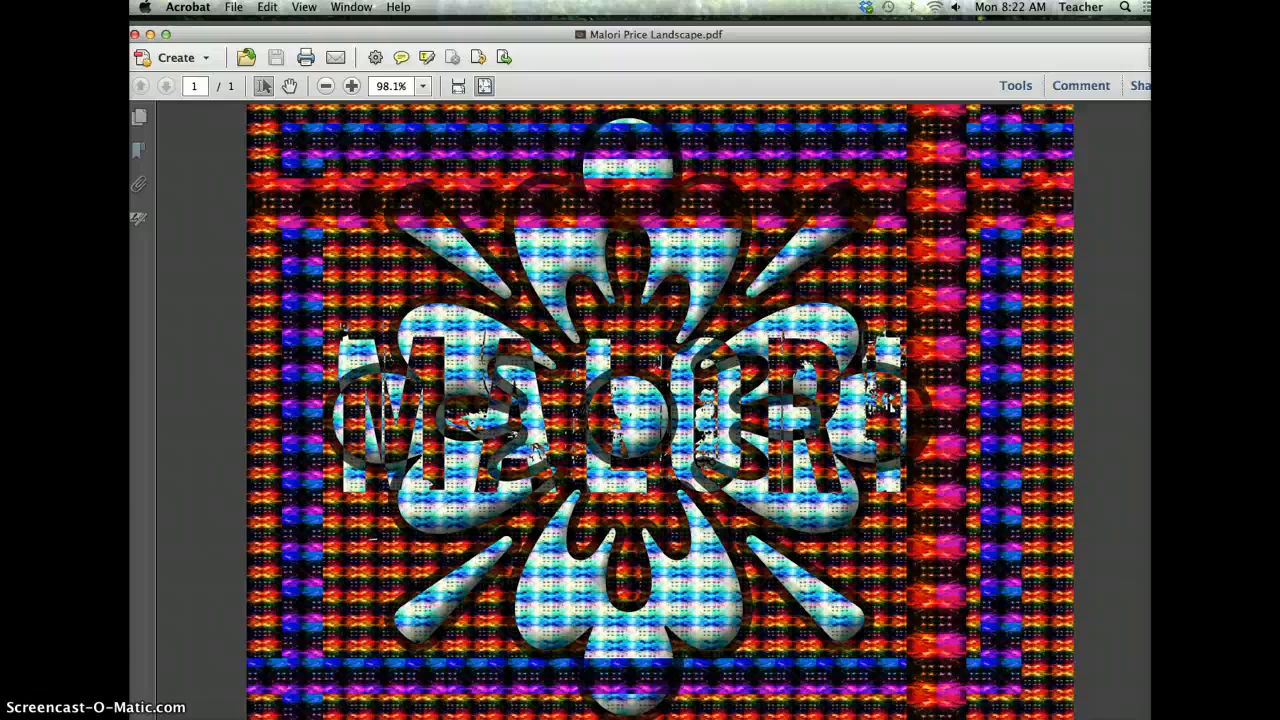
key(super+w)
click(1100, 717)
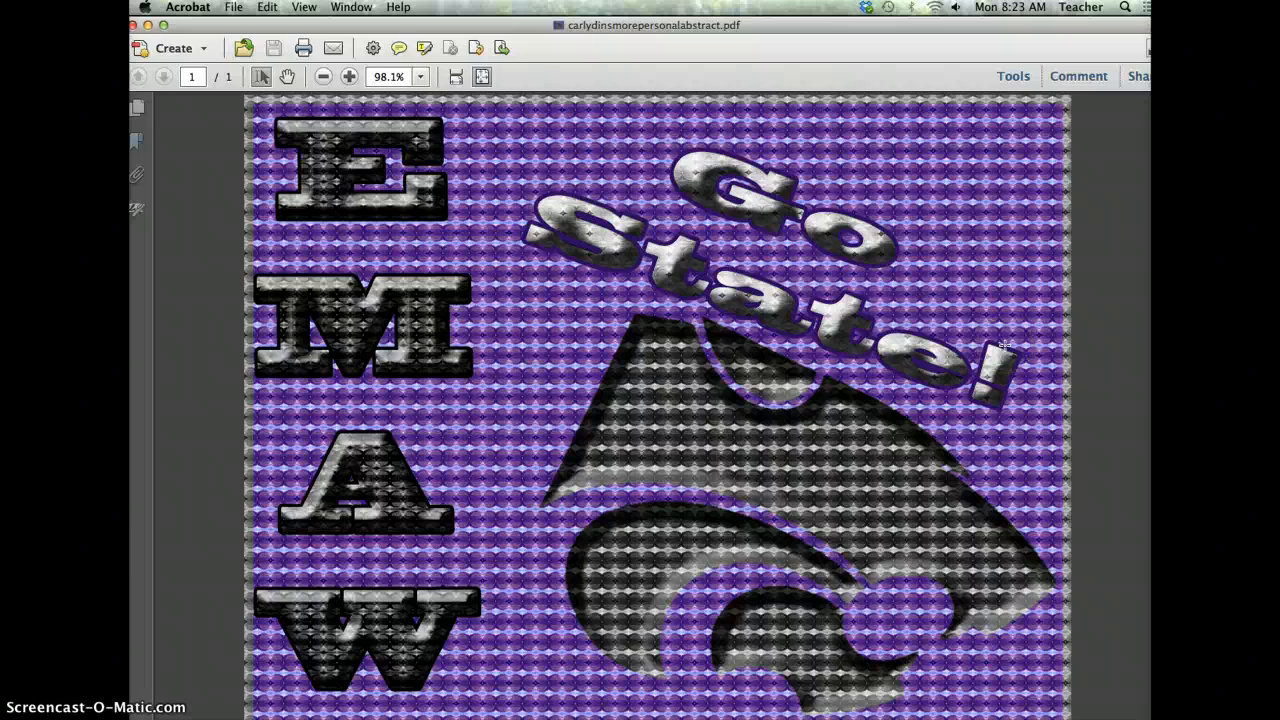
key(super+w)
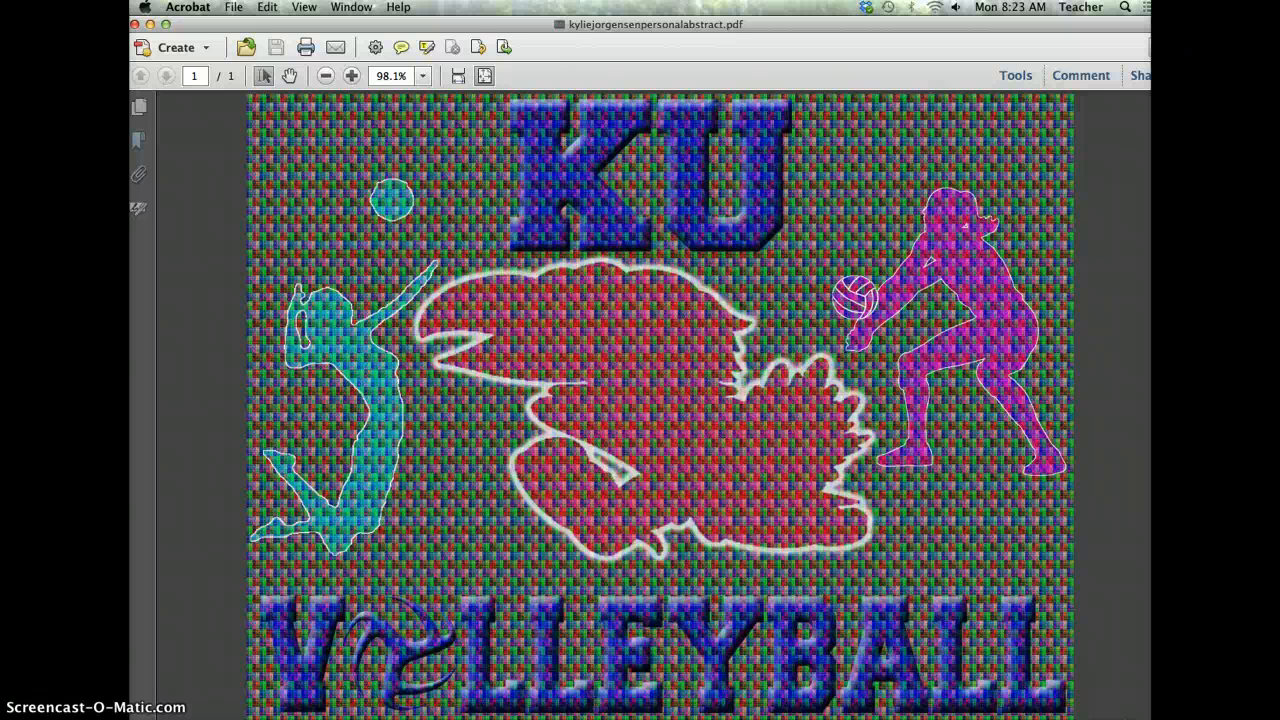
click(860, 532)
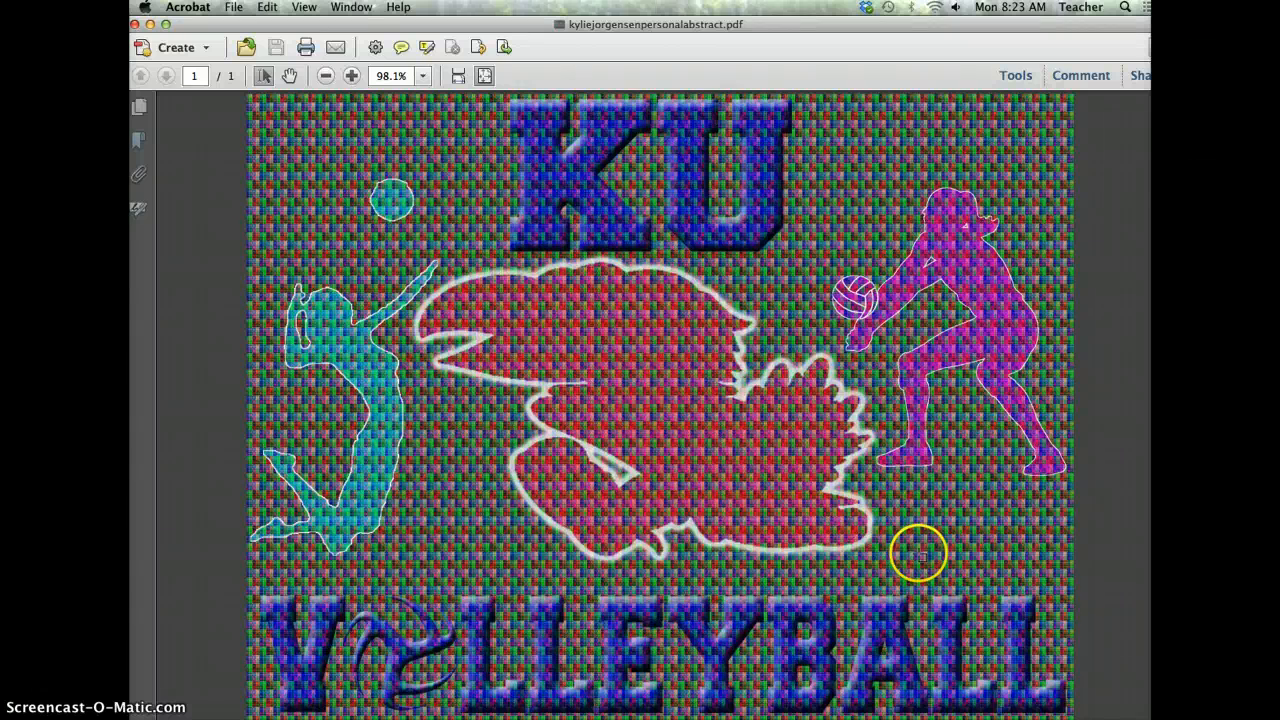
key(super+w)
click(1080, 718)
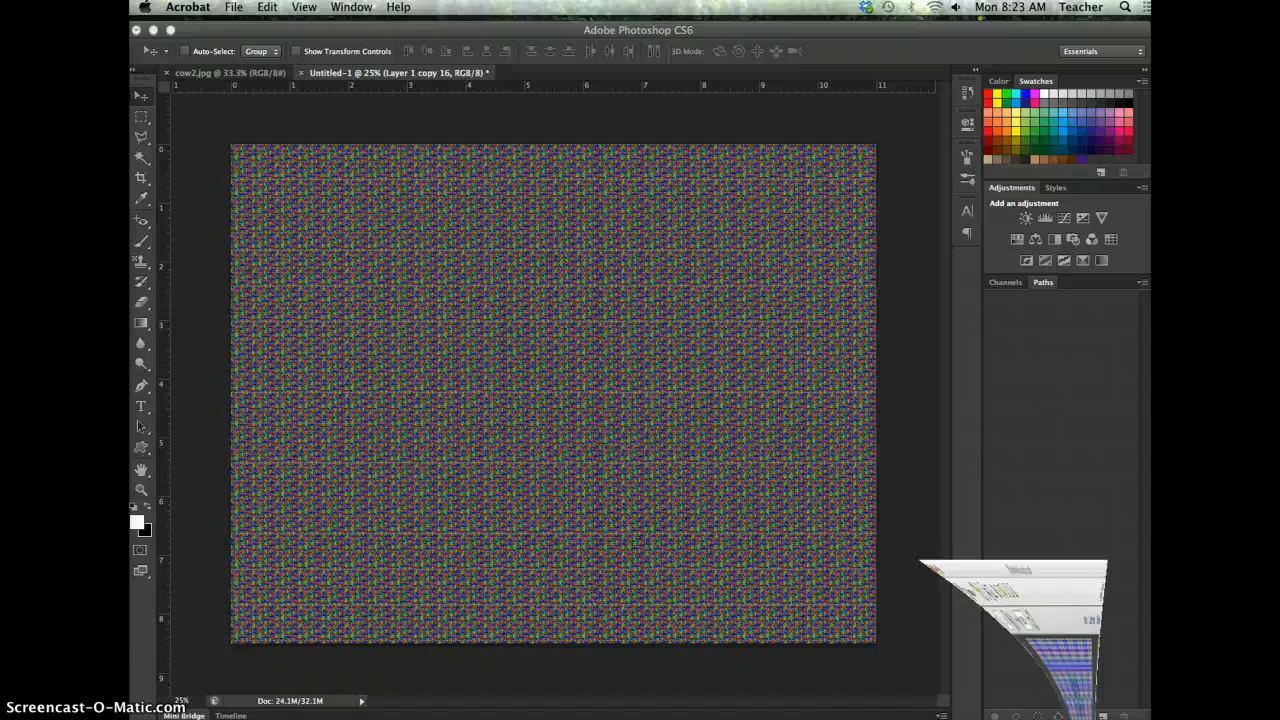
click(860, 378)
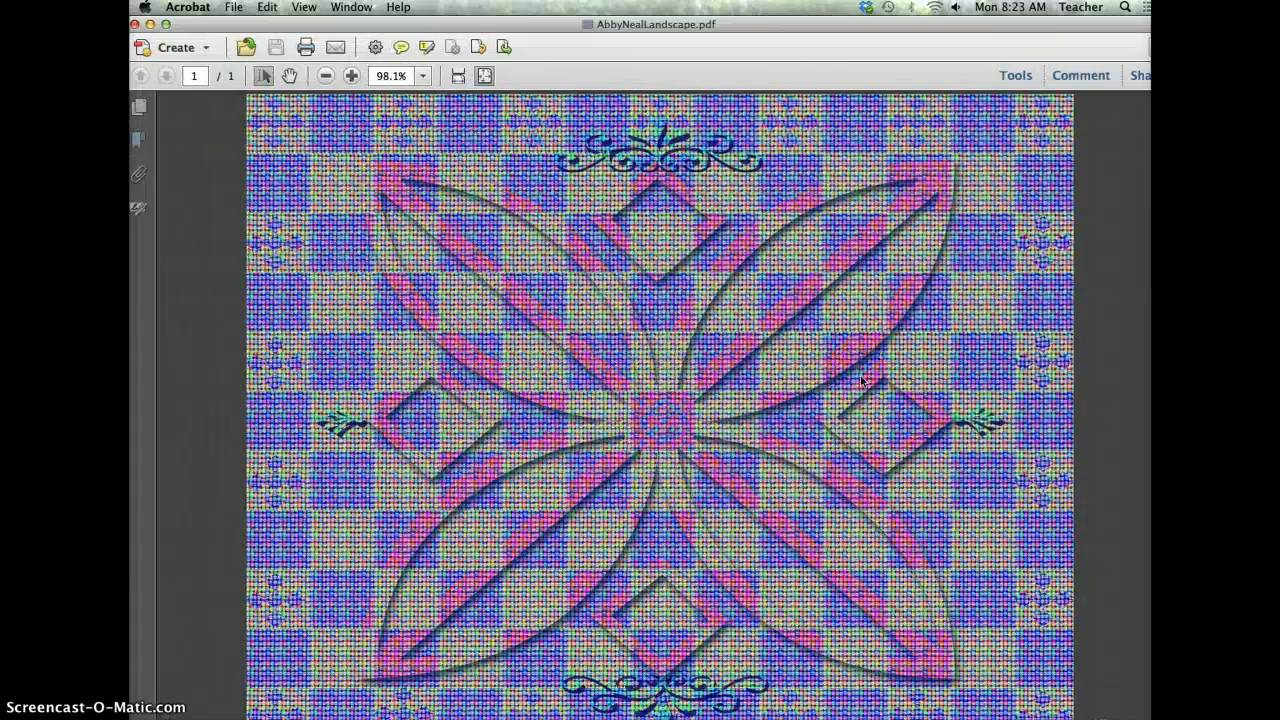
key(super+w)
- Switch to Photoshop and add the white Stencil Std text "COWS ARE COOL" near the top of the Untitled-1 pattern
click(606, 29)
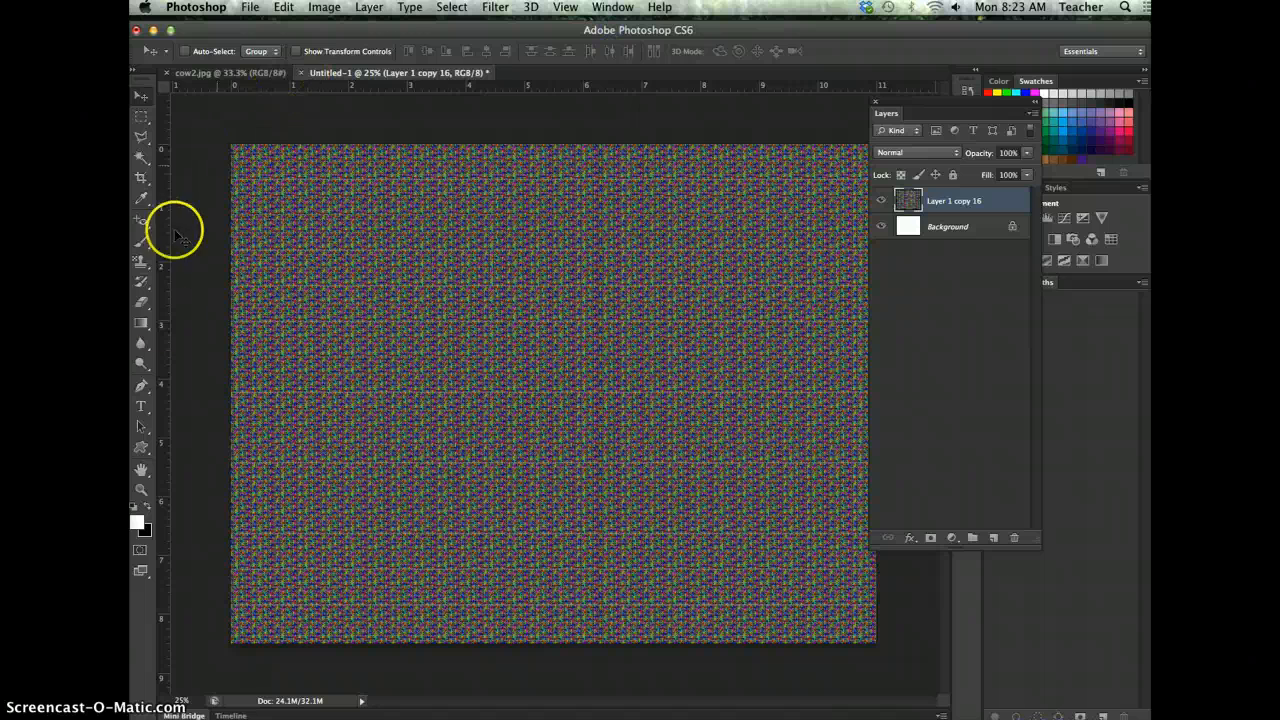
click(143, 407)
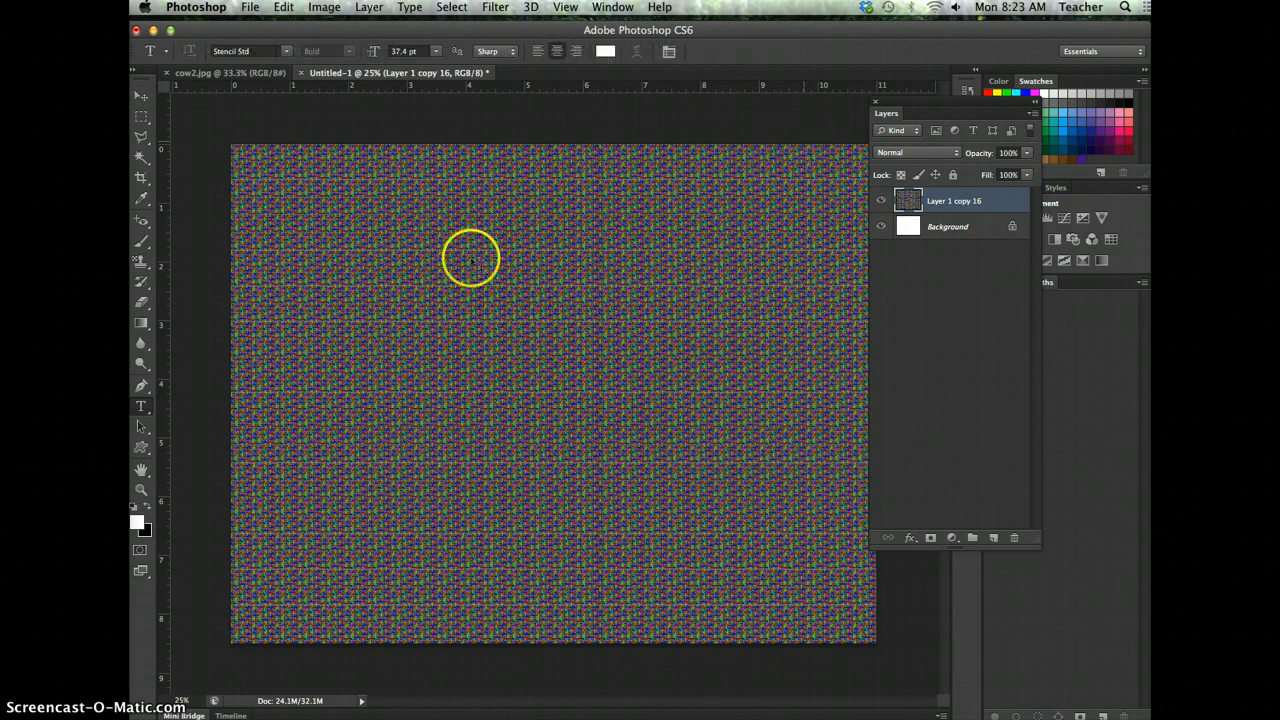
click(356, 247)
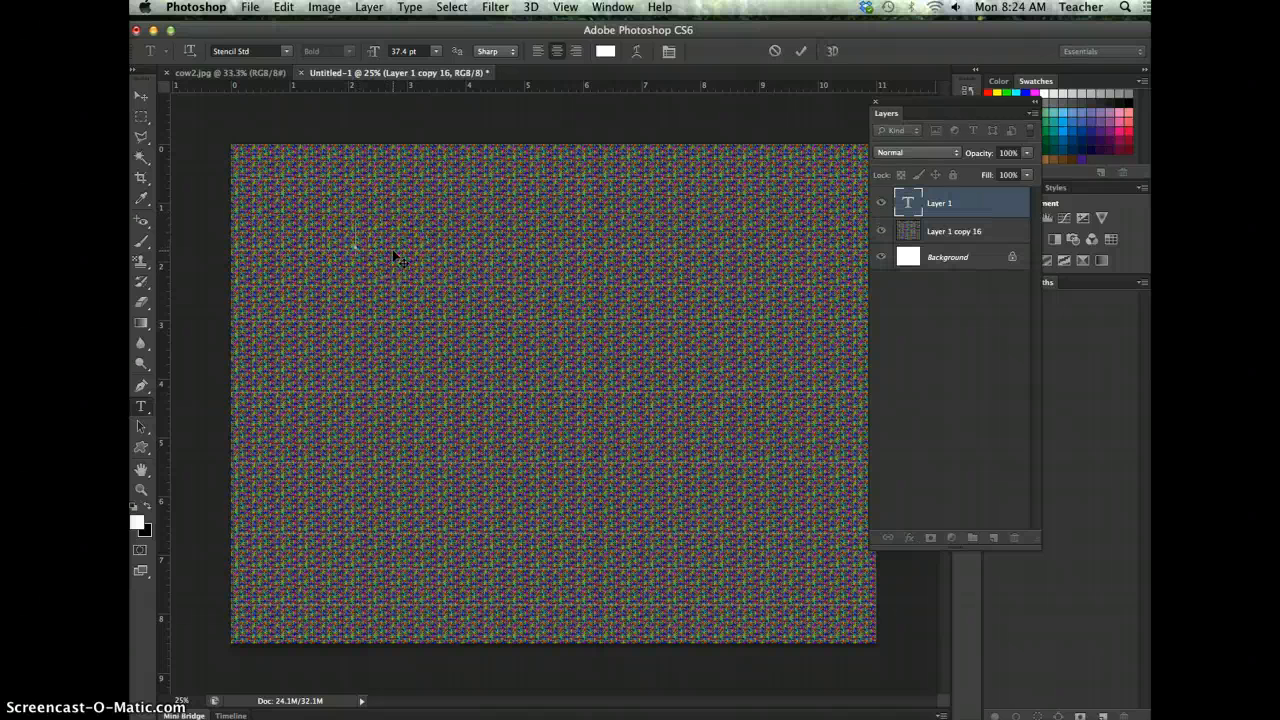
text(COWS ARE)
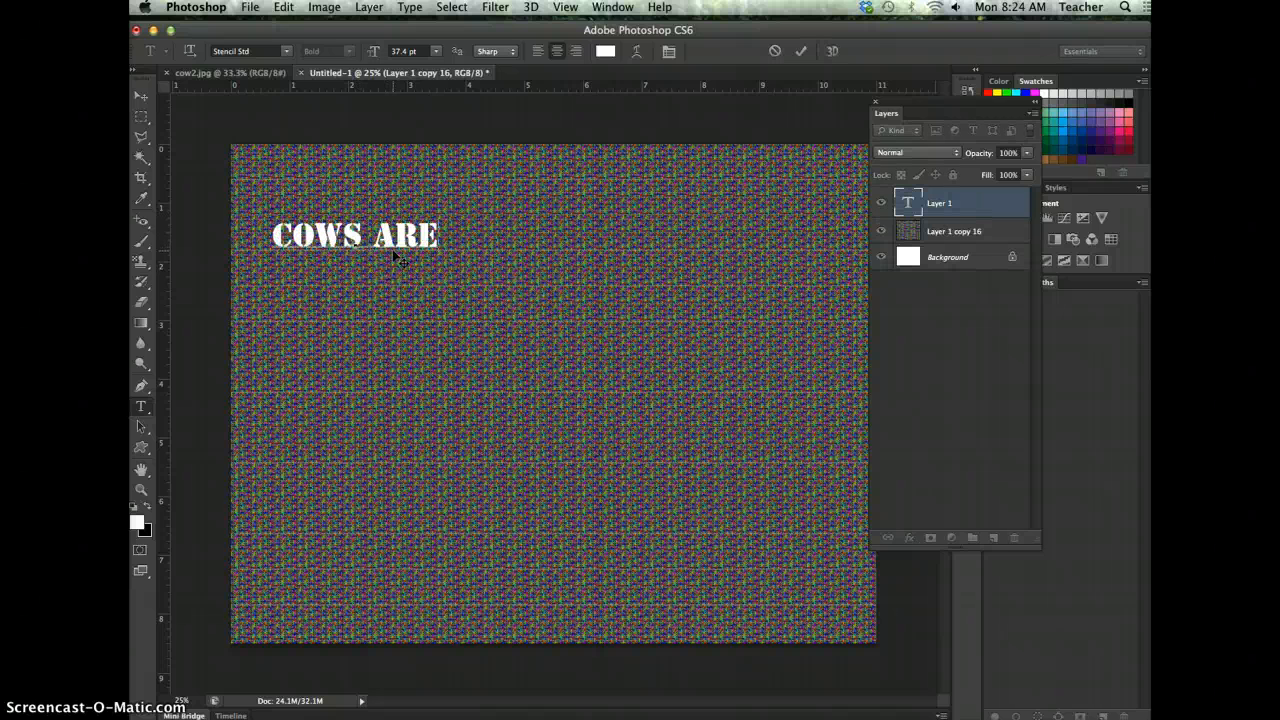
text( COOL)
- Set the text's font size to 100 pt and move the text to the right across the canvas
triple_click(398, 256)
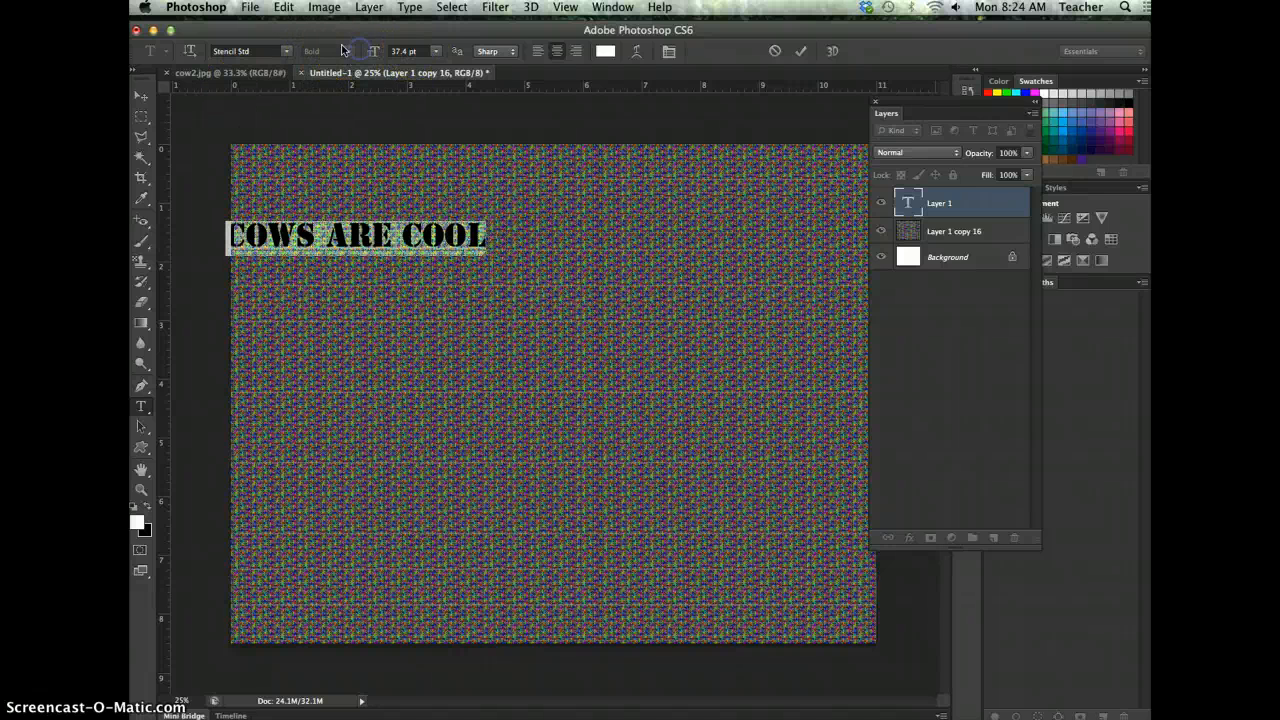
click(413, 50)
text(100)
click(141, 93)
drag(424, 228, 563, 243)
- Free-transform the text narrower and taller to fit the canvas width, and position it inside the left and right edges
key(super+t)
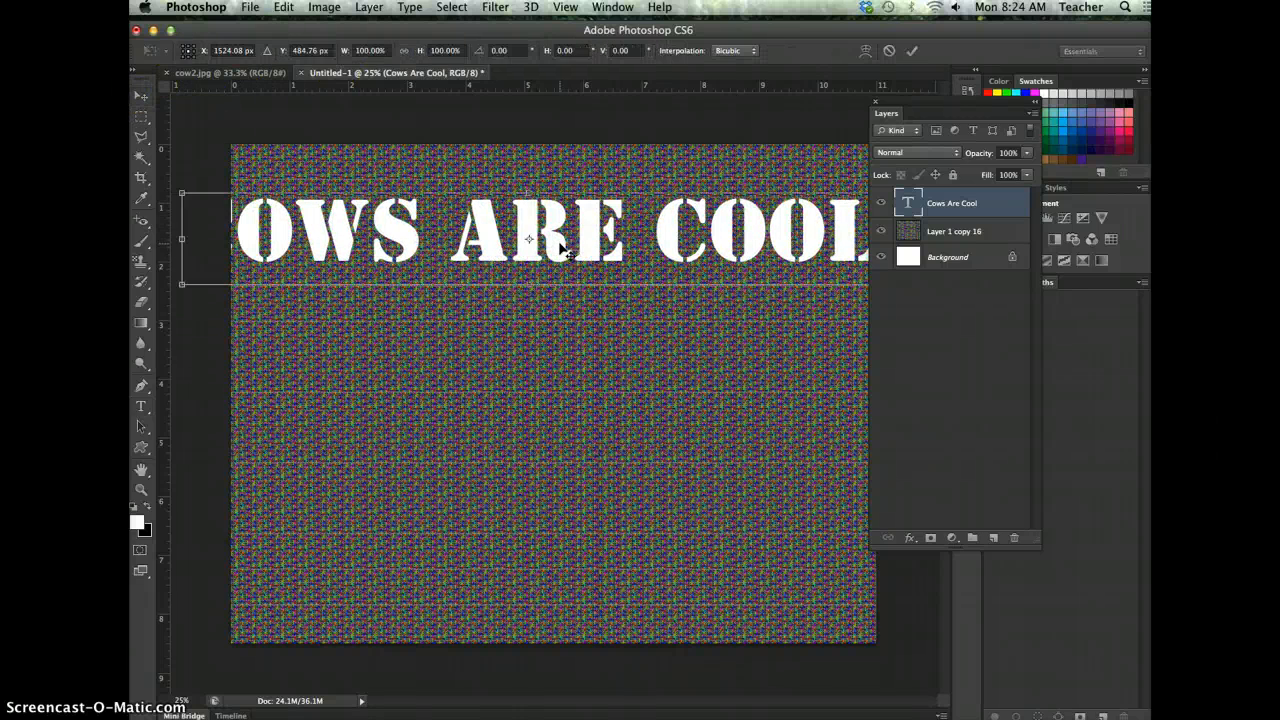
key(super+minus)
drag(307, 320, 346, 396)
key(Return)
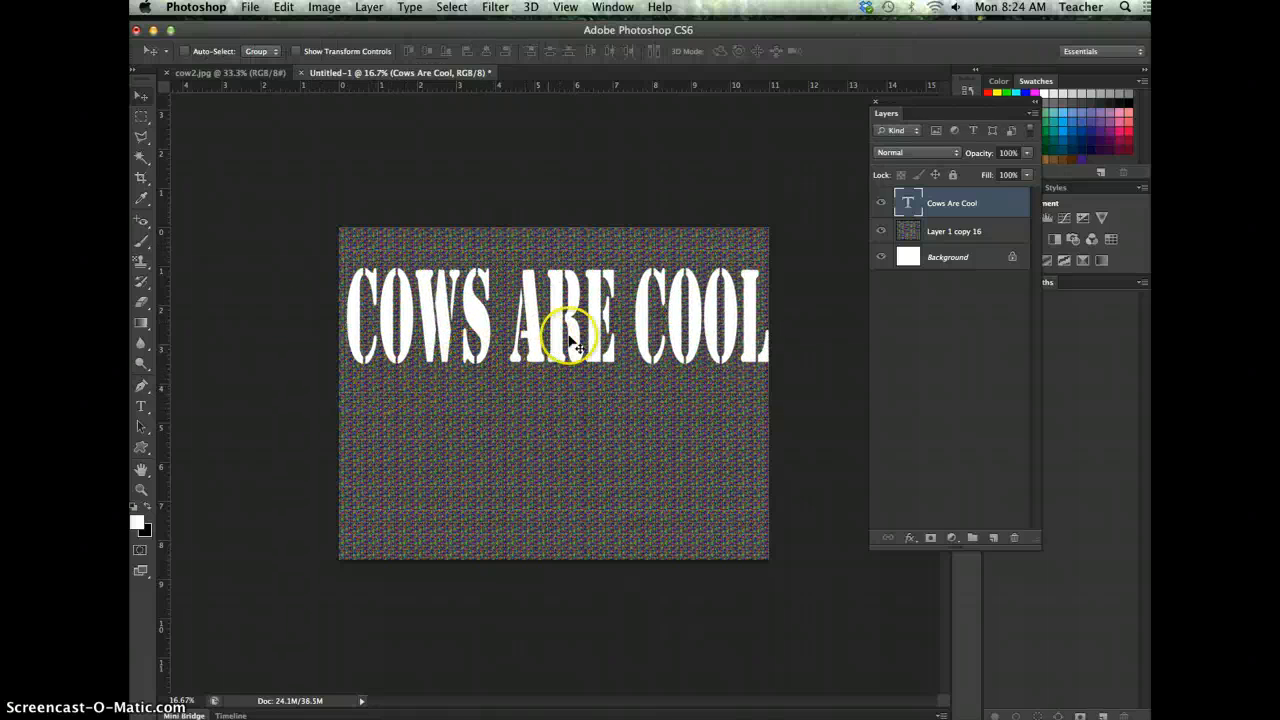
drag(571, 337, 562, 328)
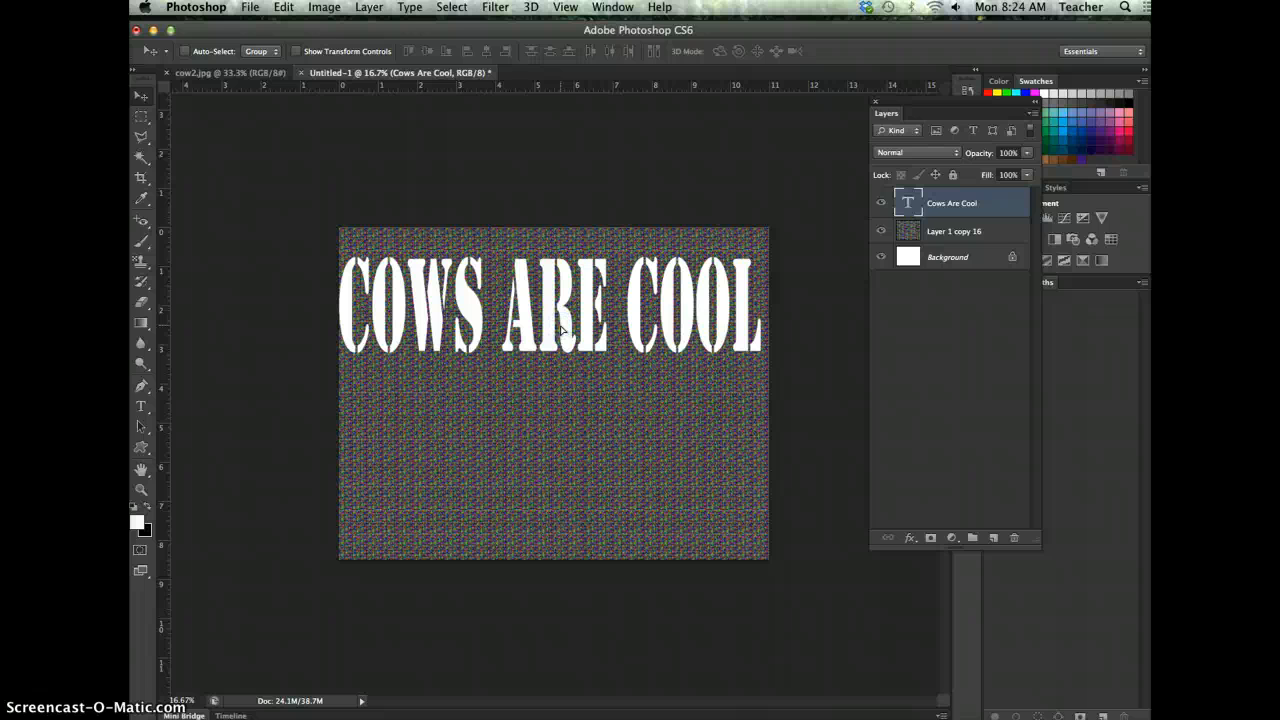
- Load the outline of the Cows Are Cool text layer as a selection and hide that layer
key(super+equal)
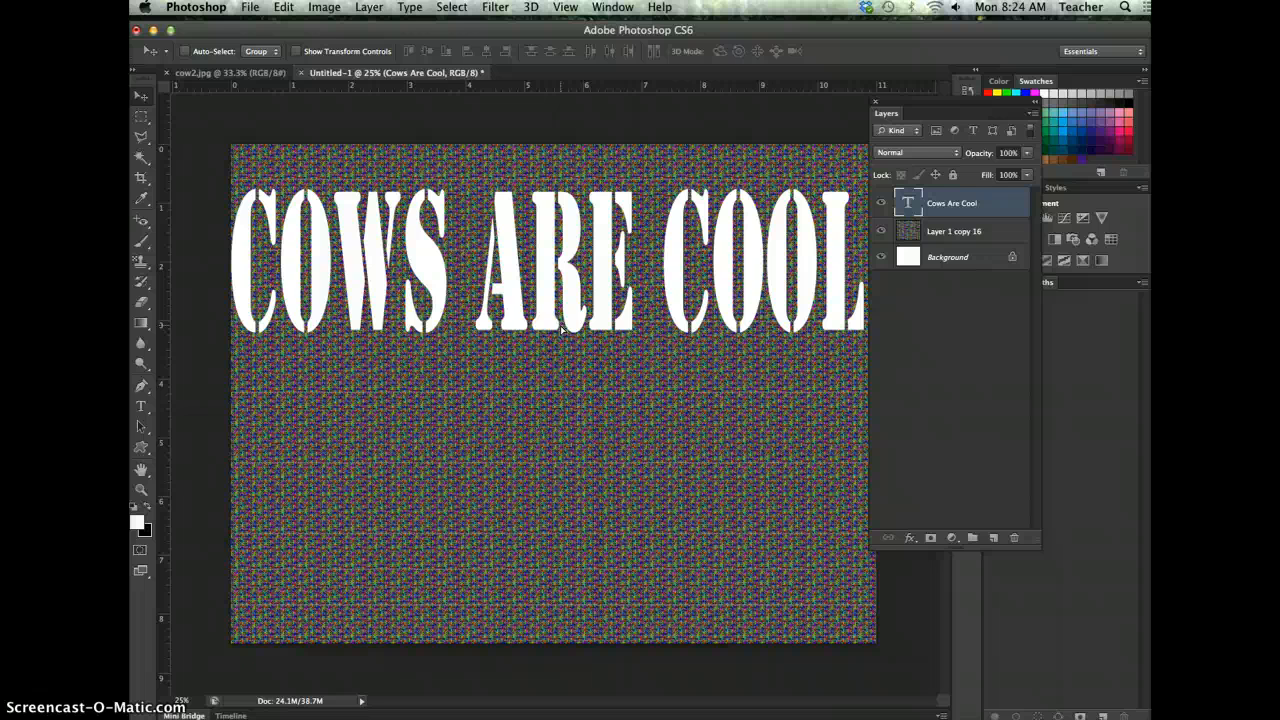
super+click(911, 205)
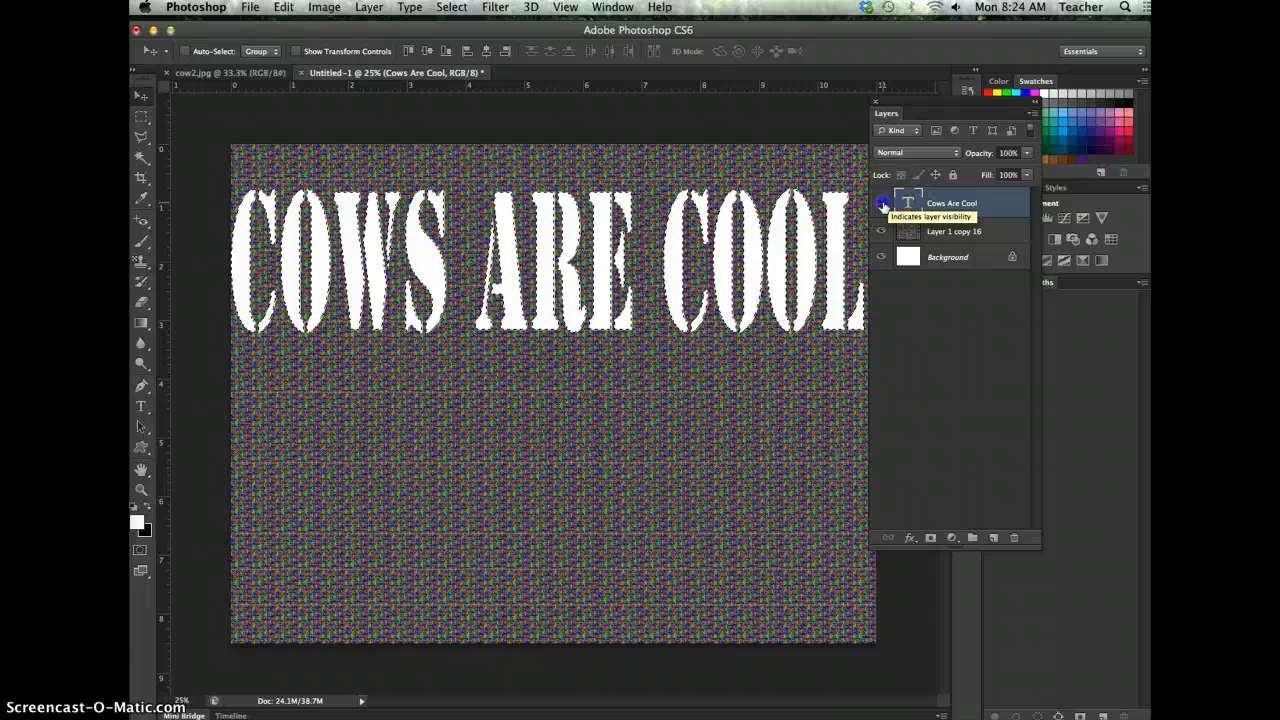
click(881, 205)
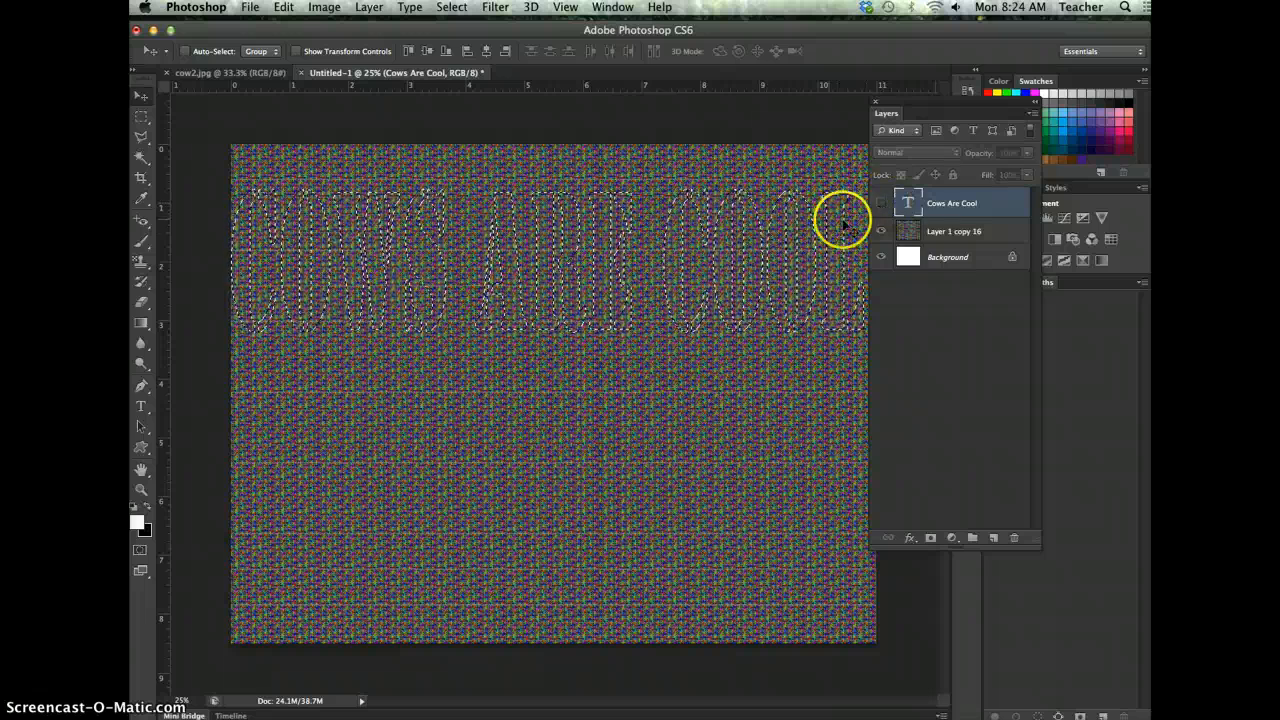
- Invert the colours of Layer 1 copy 16 inside the letter selection, and deselect
click(930, 231)
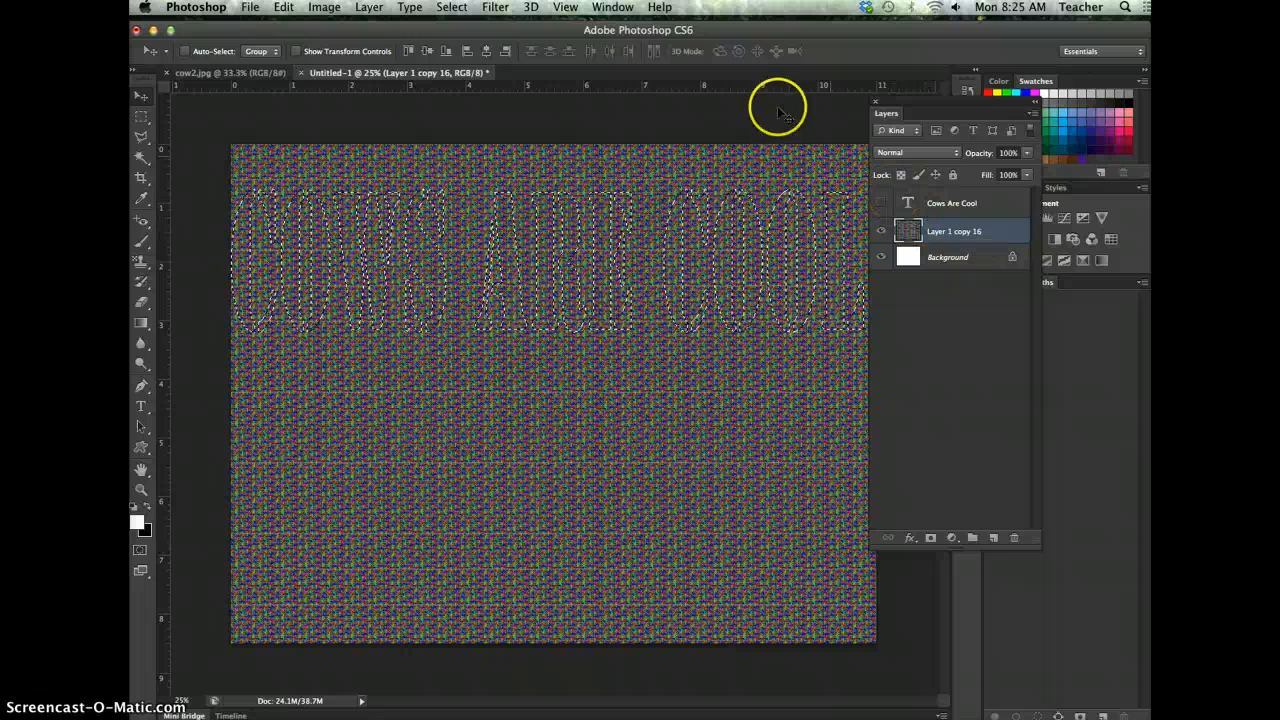
click(324, 8)
click(390, 148)
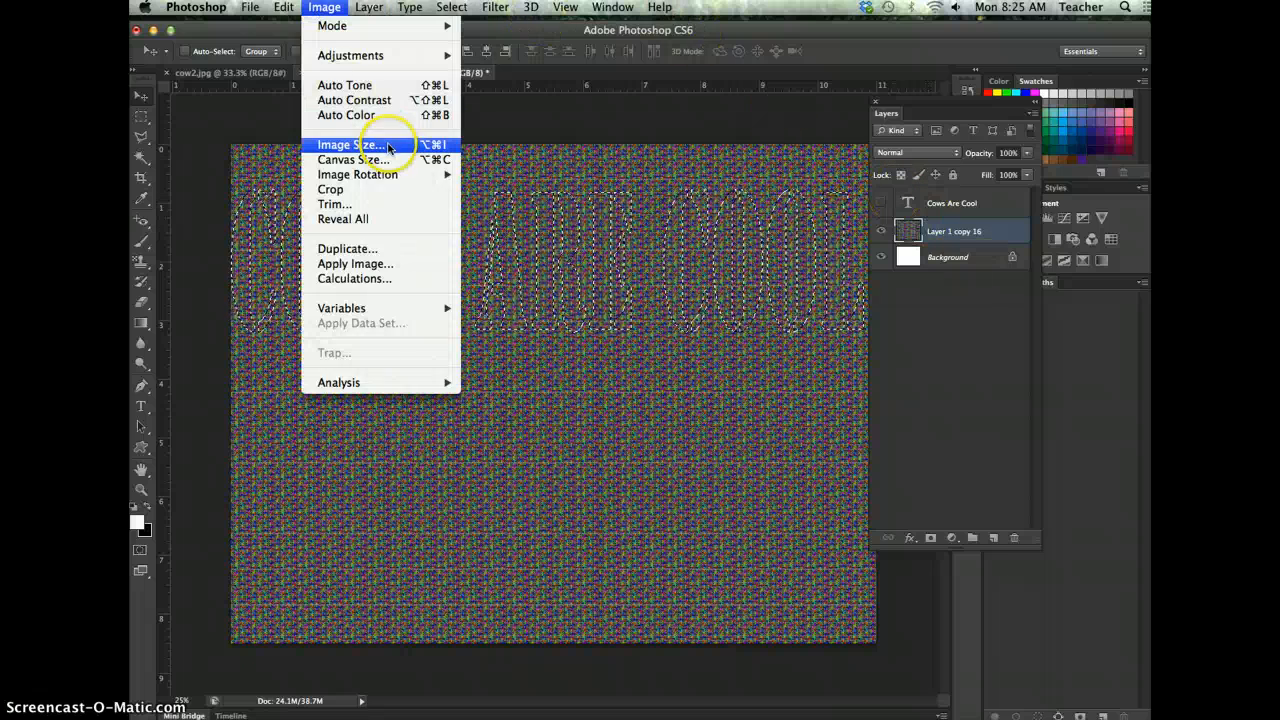
mouse_move(366, 60)
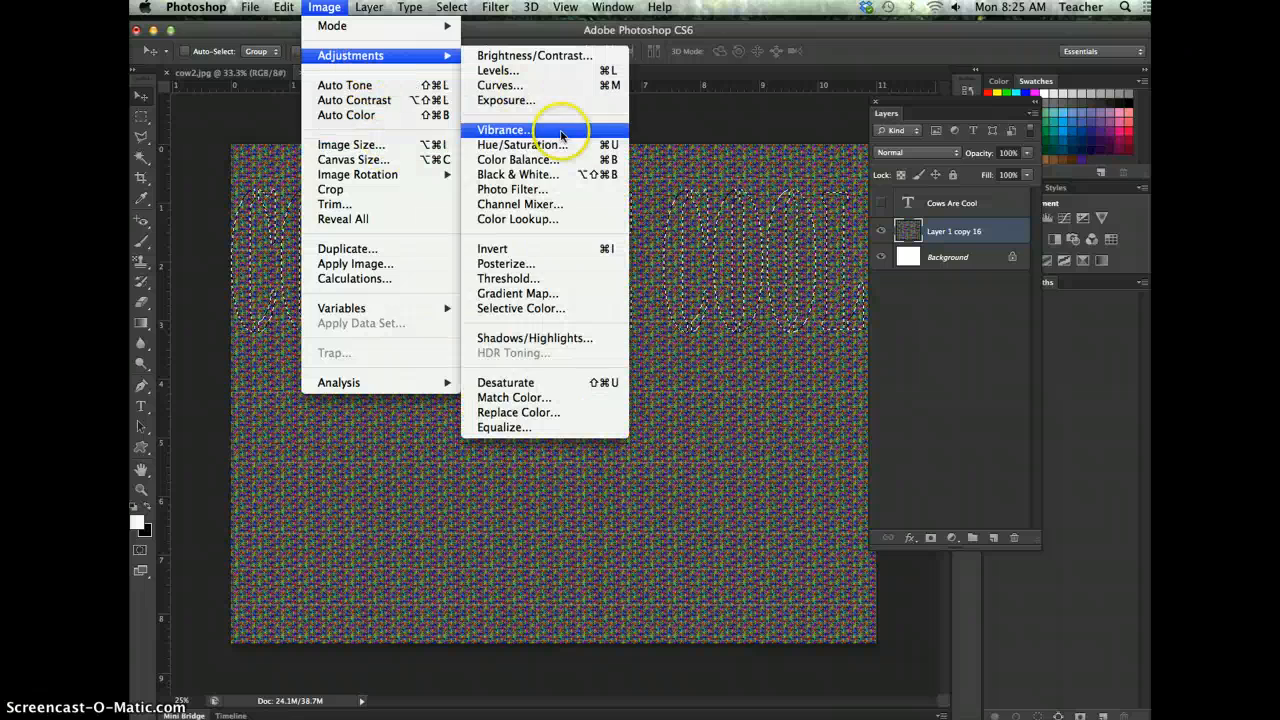
click(552, 249)
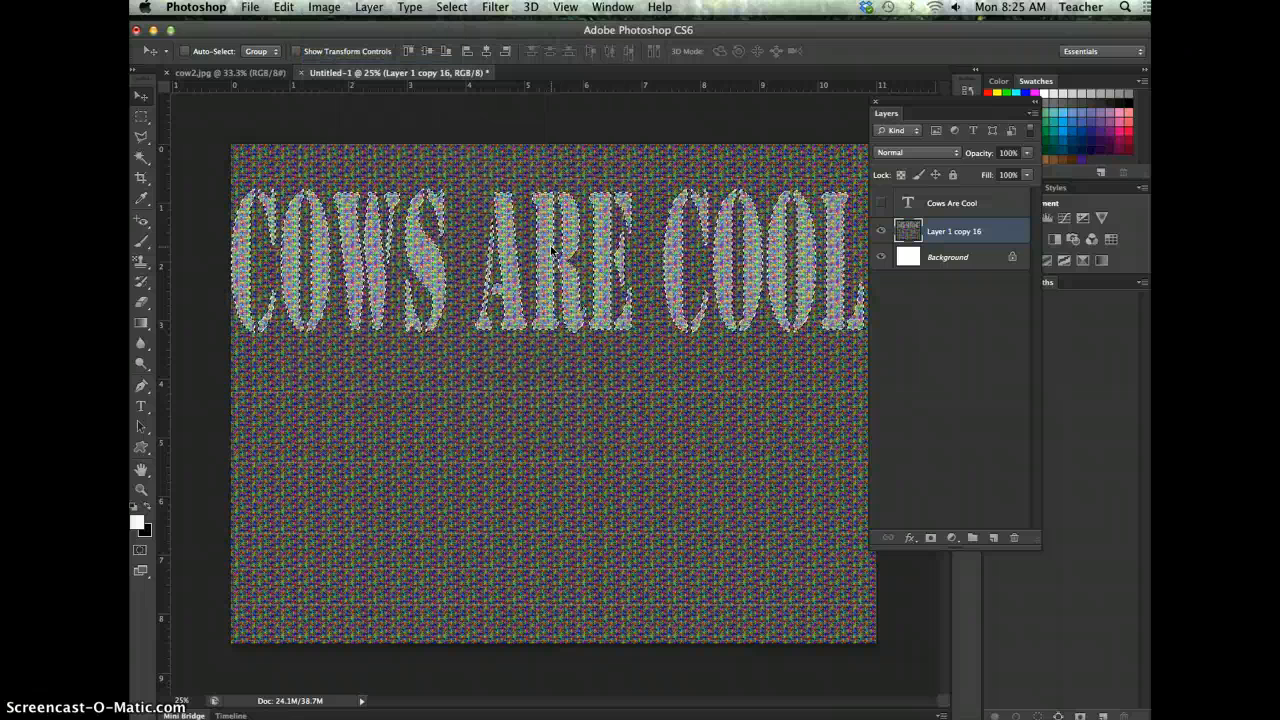
key(super+d)
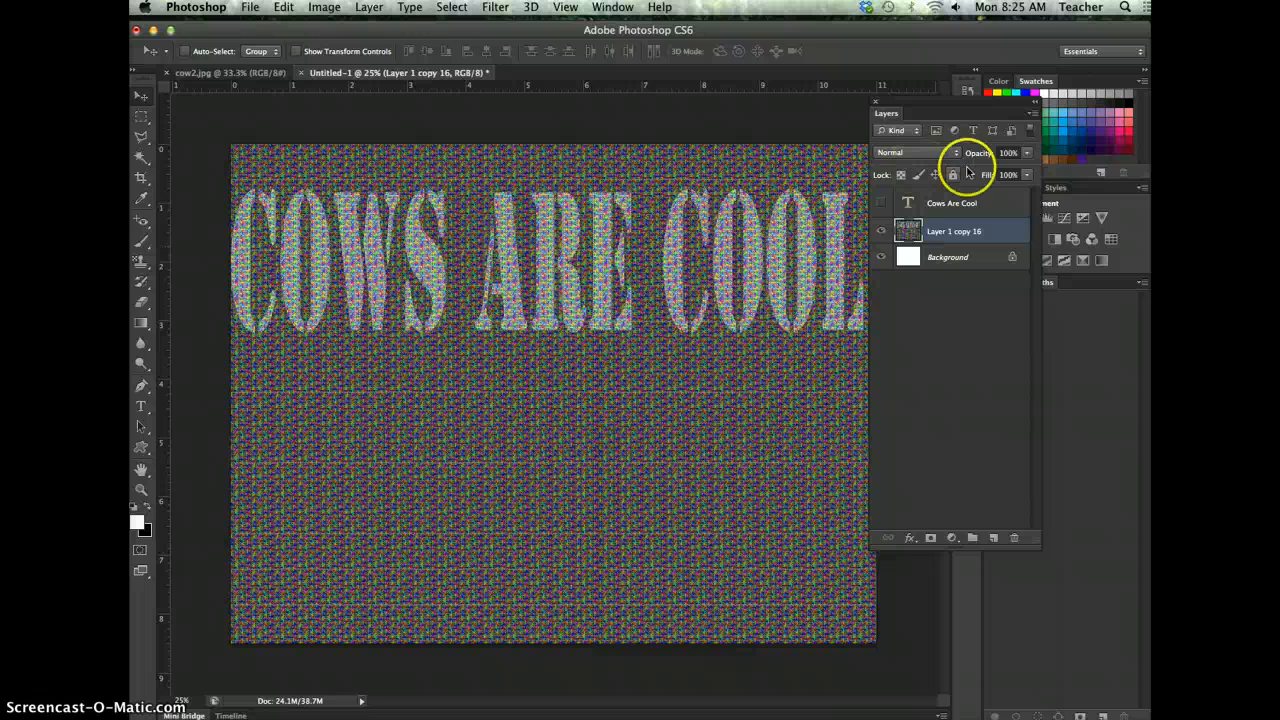
- Make the Cows Are Cool text layer visible again
click(881, 205)
click(881, 204)
click(881, 204)
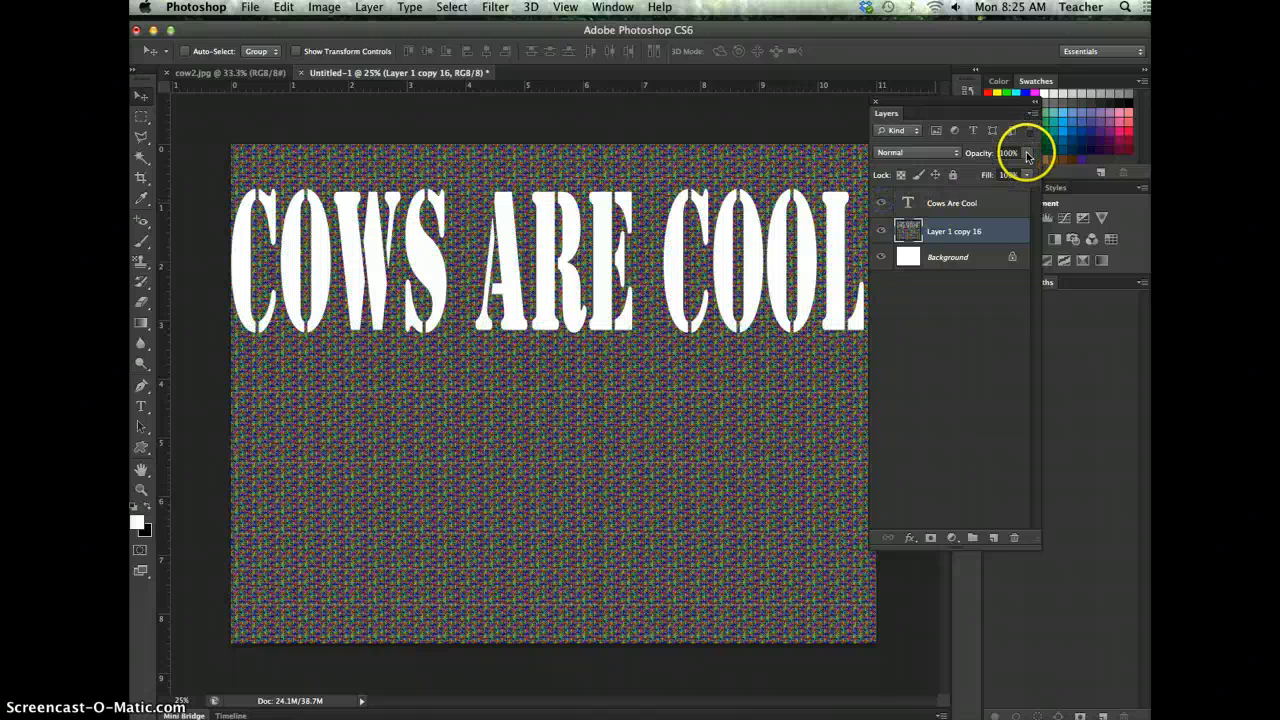
click(1027, 176)
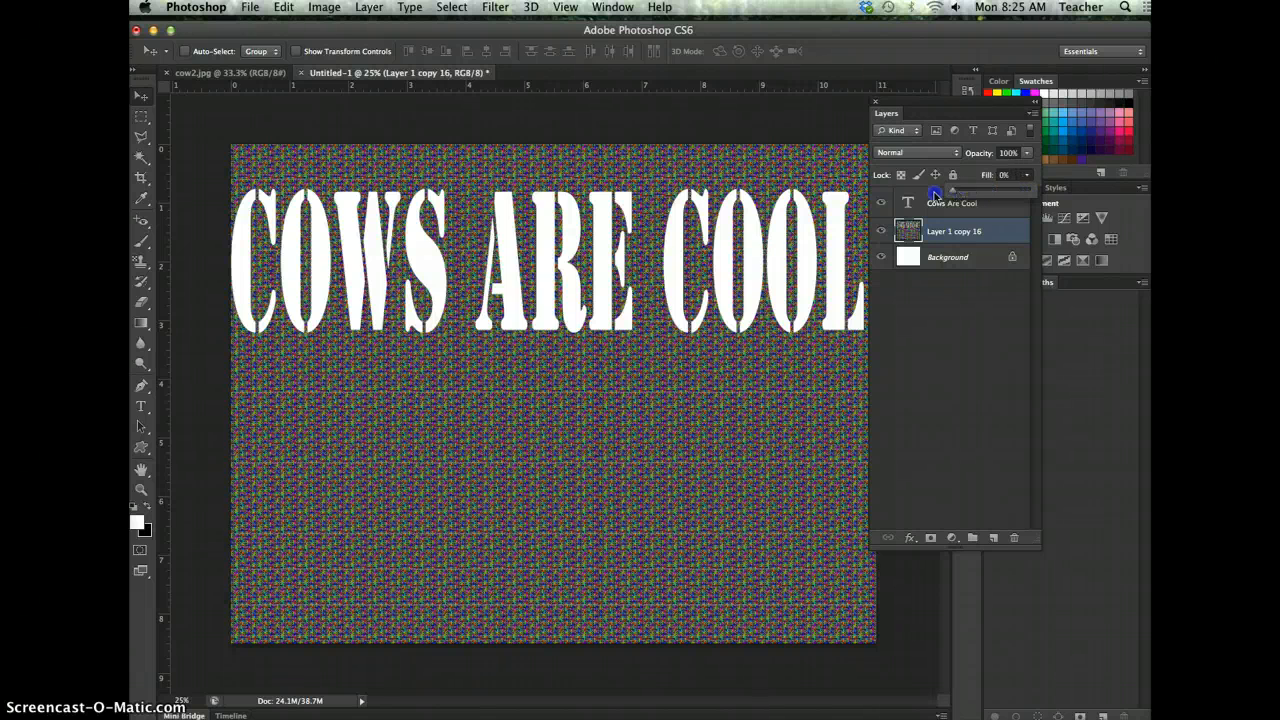
drag(934, 193, 930, 197)
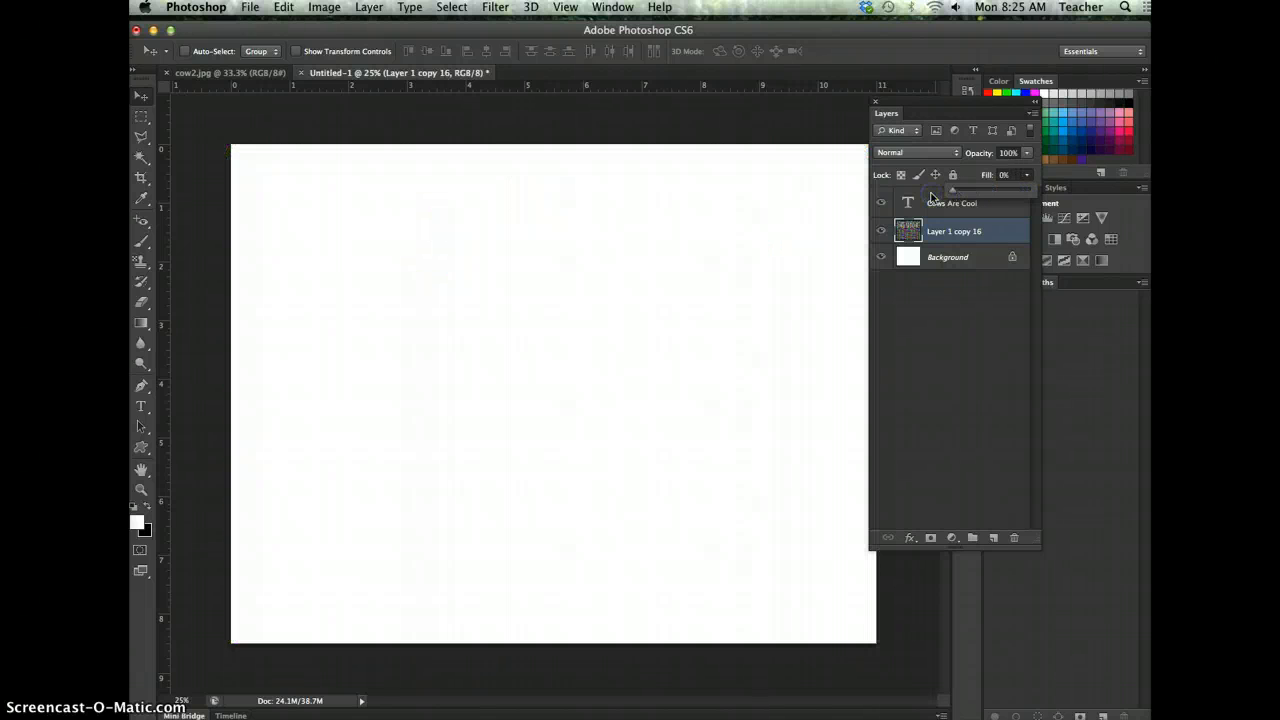
click(925, 206)
click(931, 238)
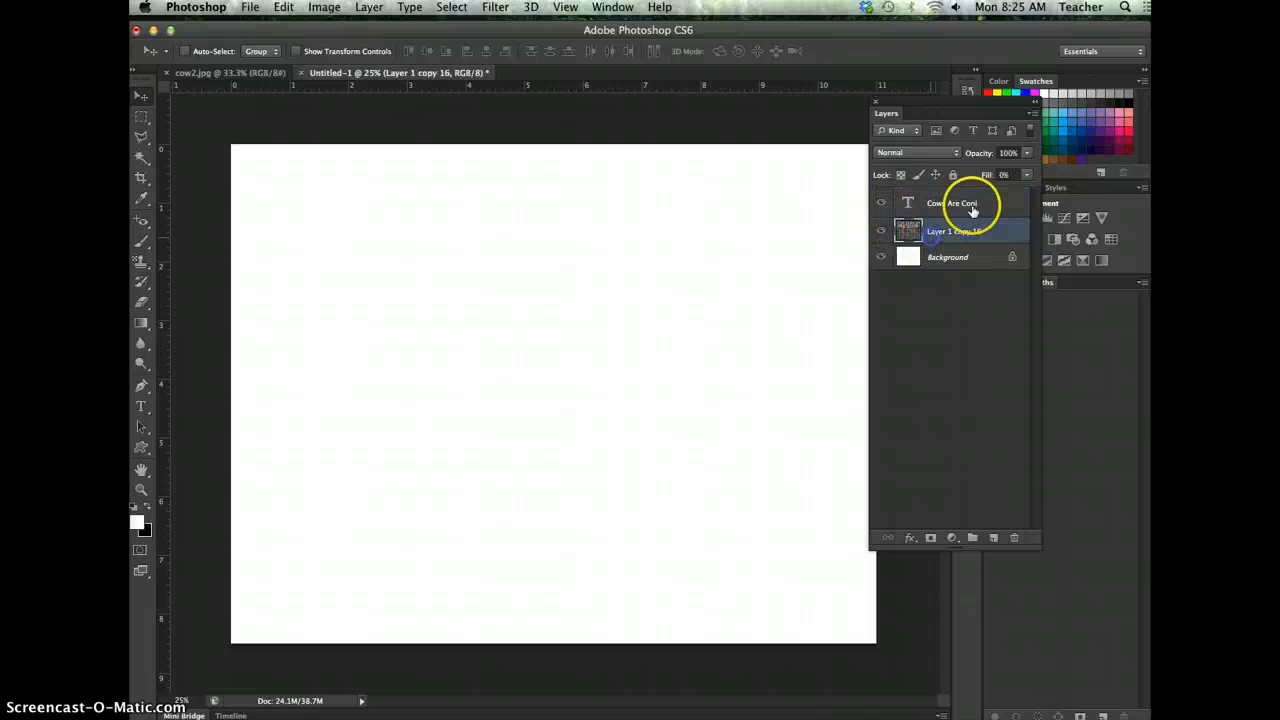
click(1027, 176)
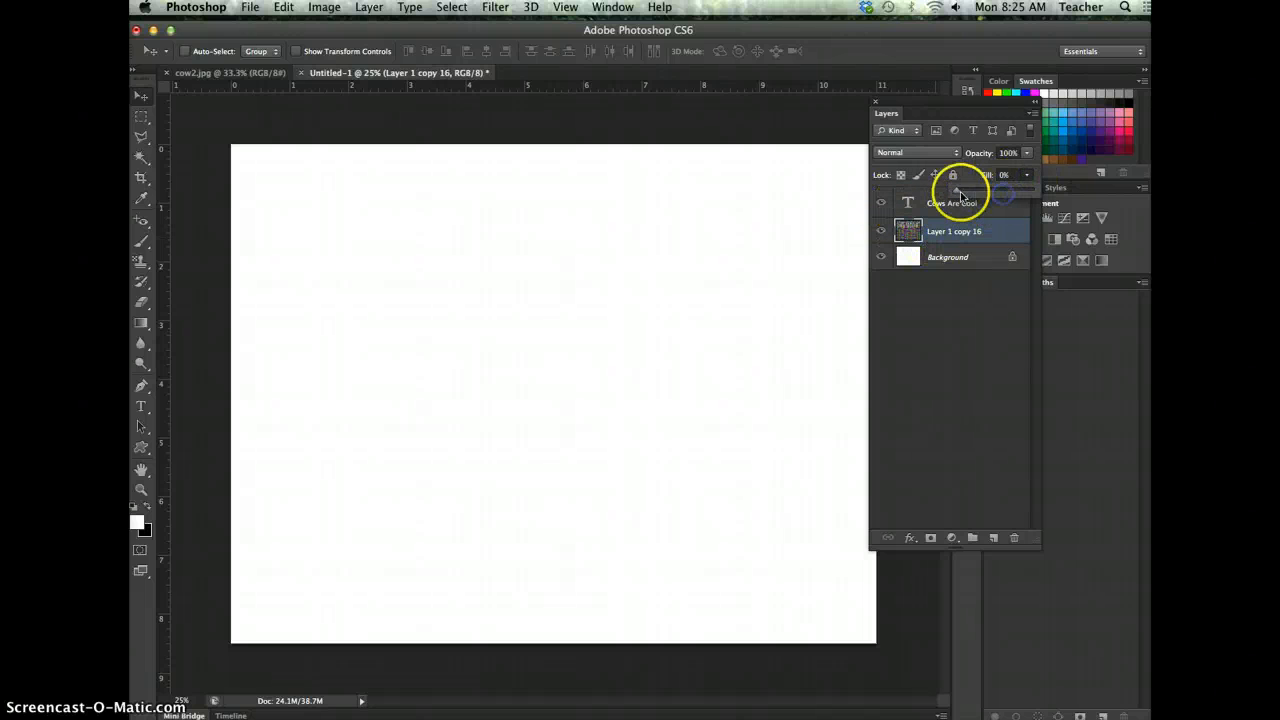
drag(961, 195, 1028, 177)
- Set the fill of the Cows Are Cool text layer to 0%
click(946, 205)
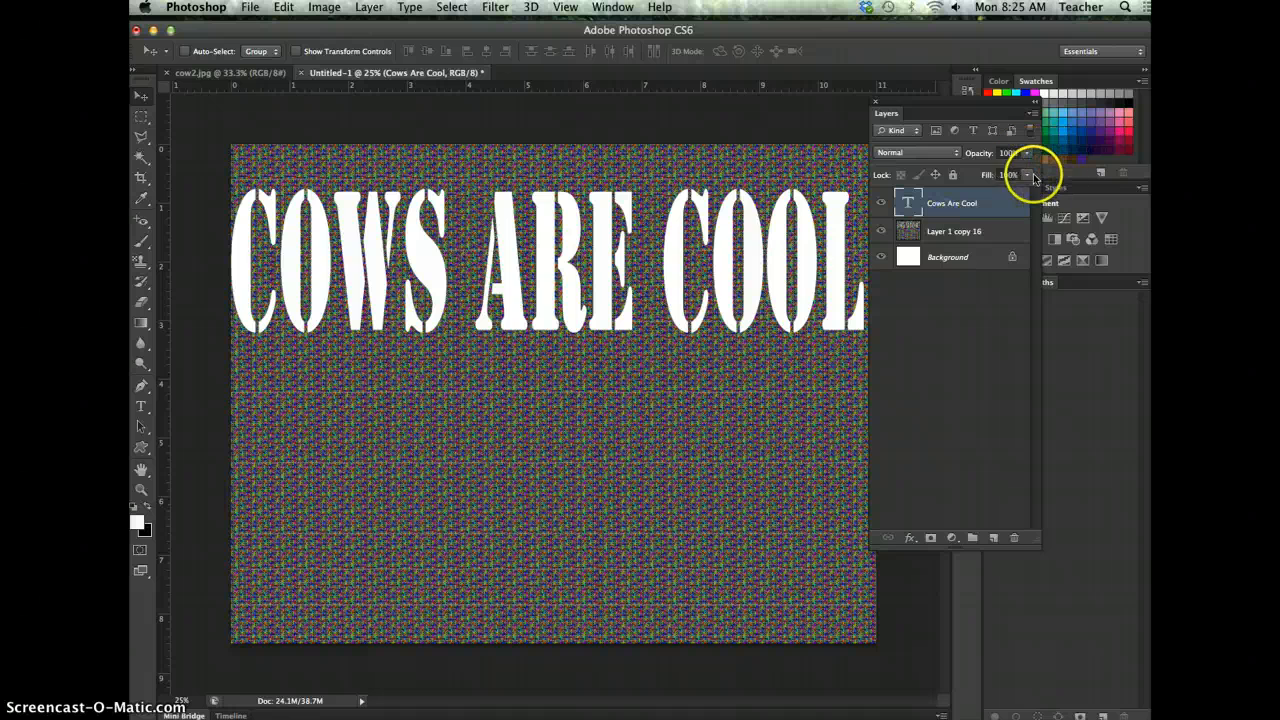
click(1032, 176)
drag(966, 193, 935, 196)
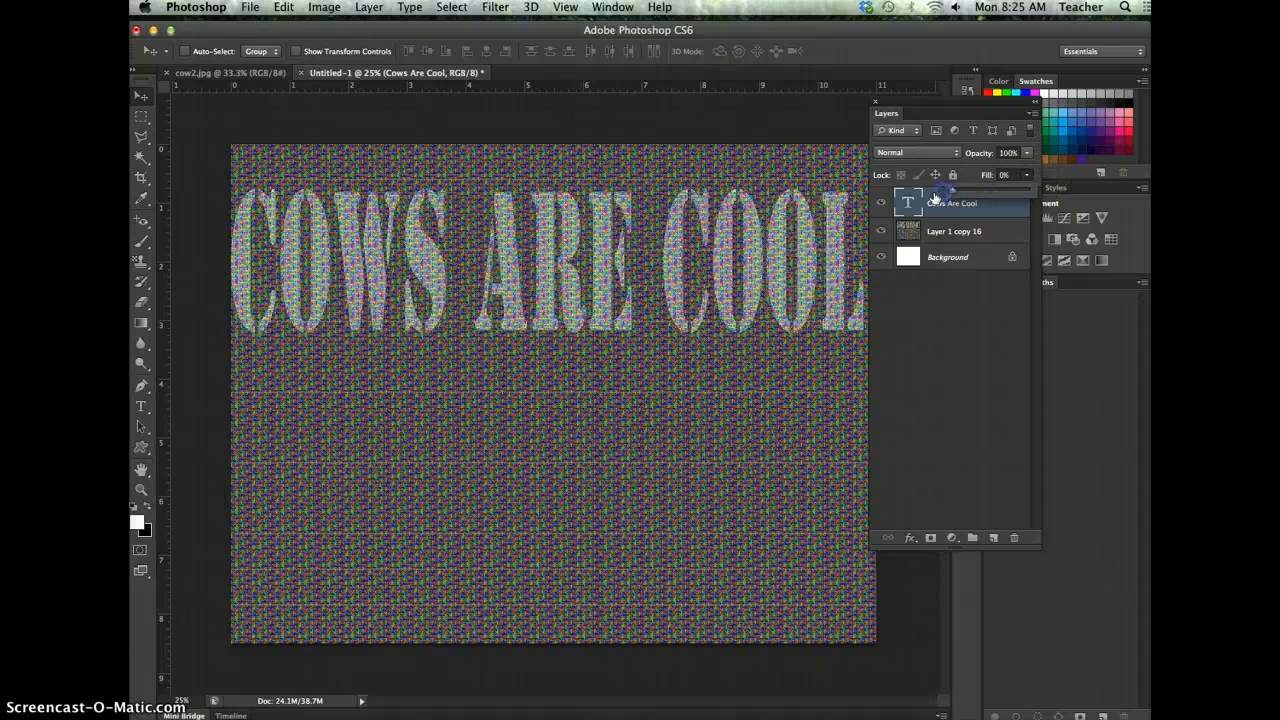
- Add a black outside stroke of about 16 px to the Cows Are Cool text layer
click(911, 539)
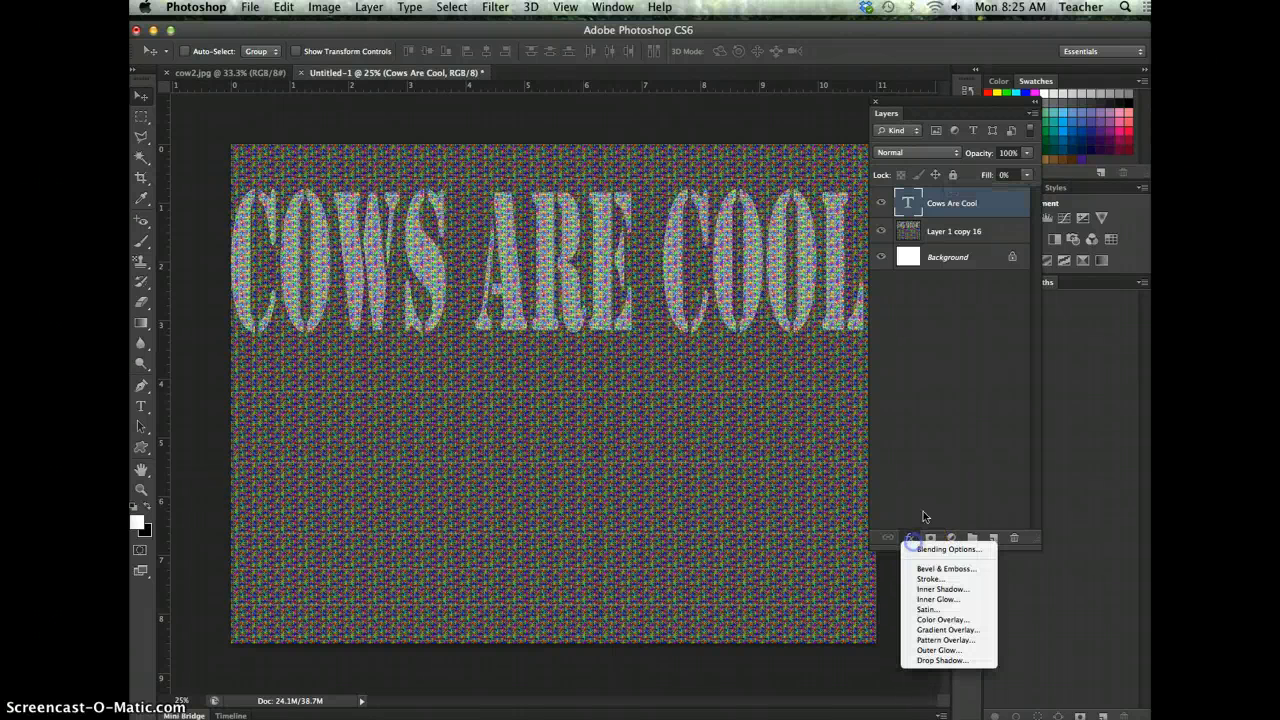
click(932, 579)
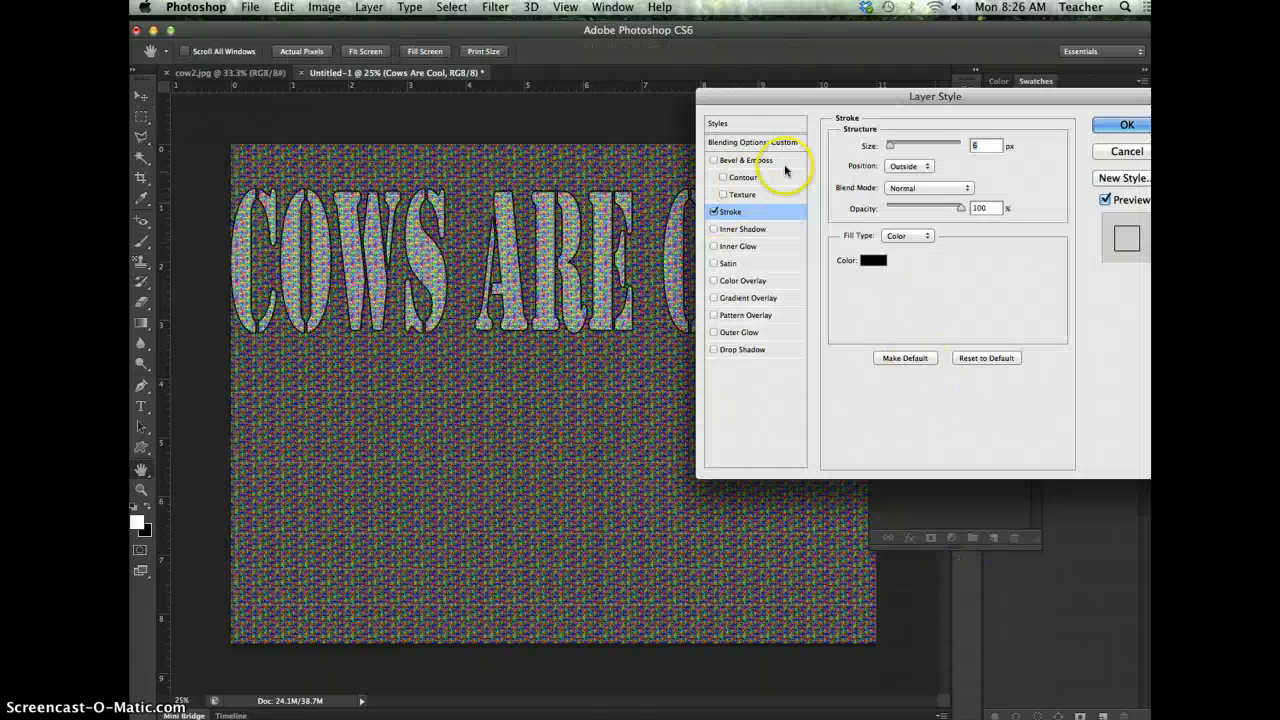
drag(890, 145, 896, 146)
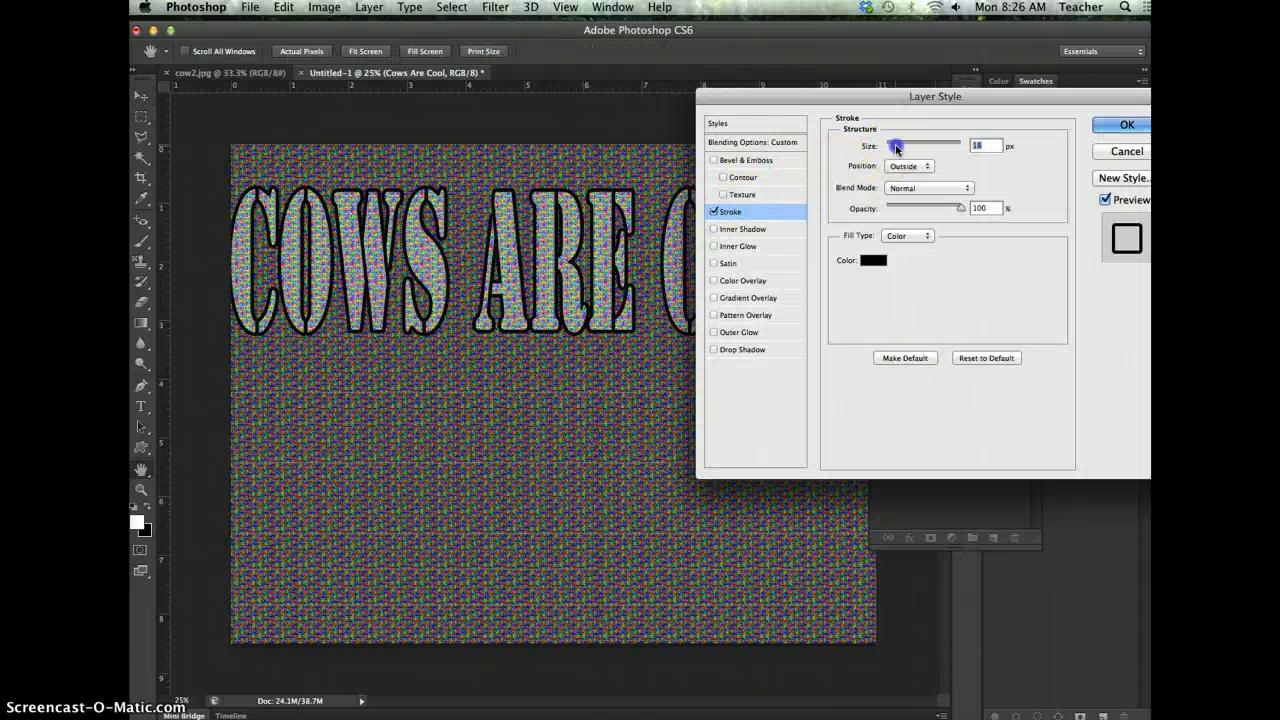
click(1141, 121)
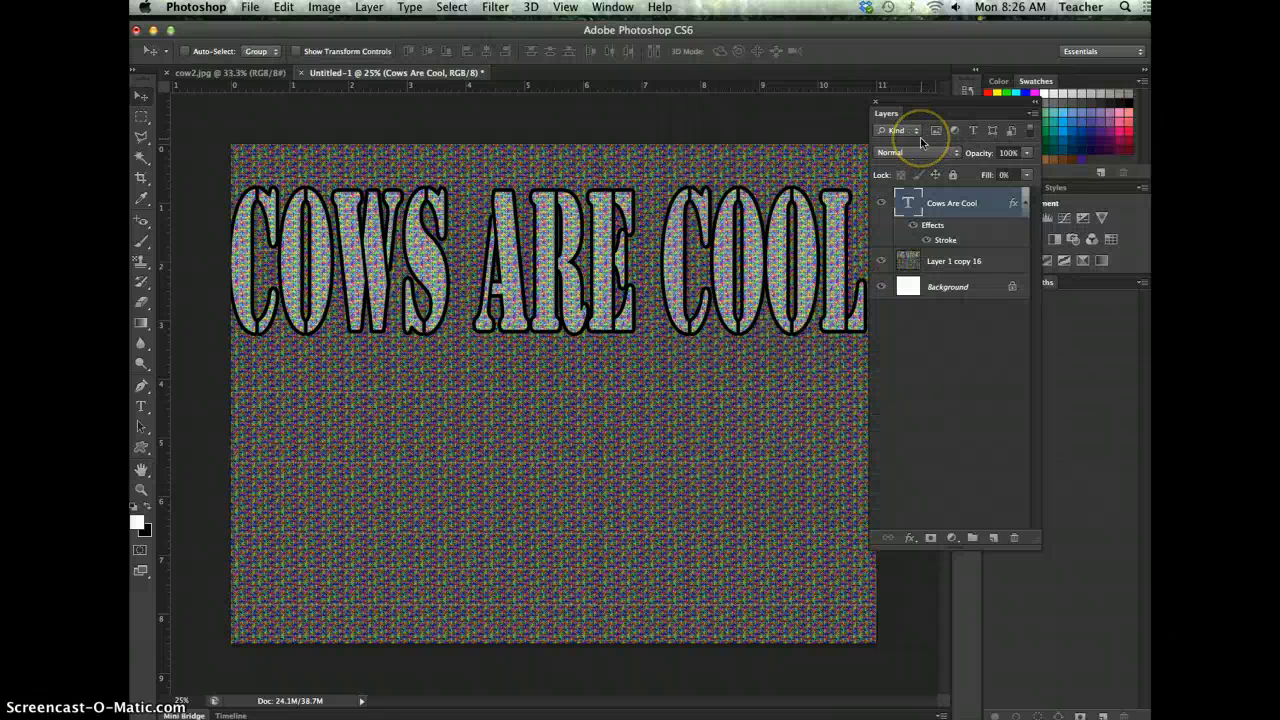
- Create a new 11 by 8.5 inch, 300 pixels/inch RGB document and fill its background with light blue
key(super+n)
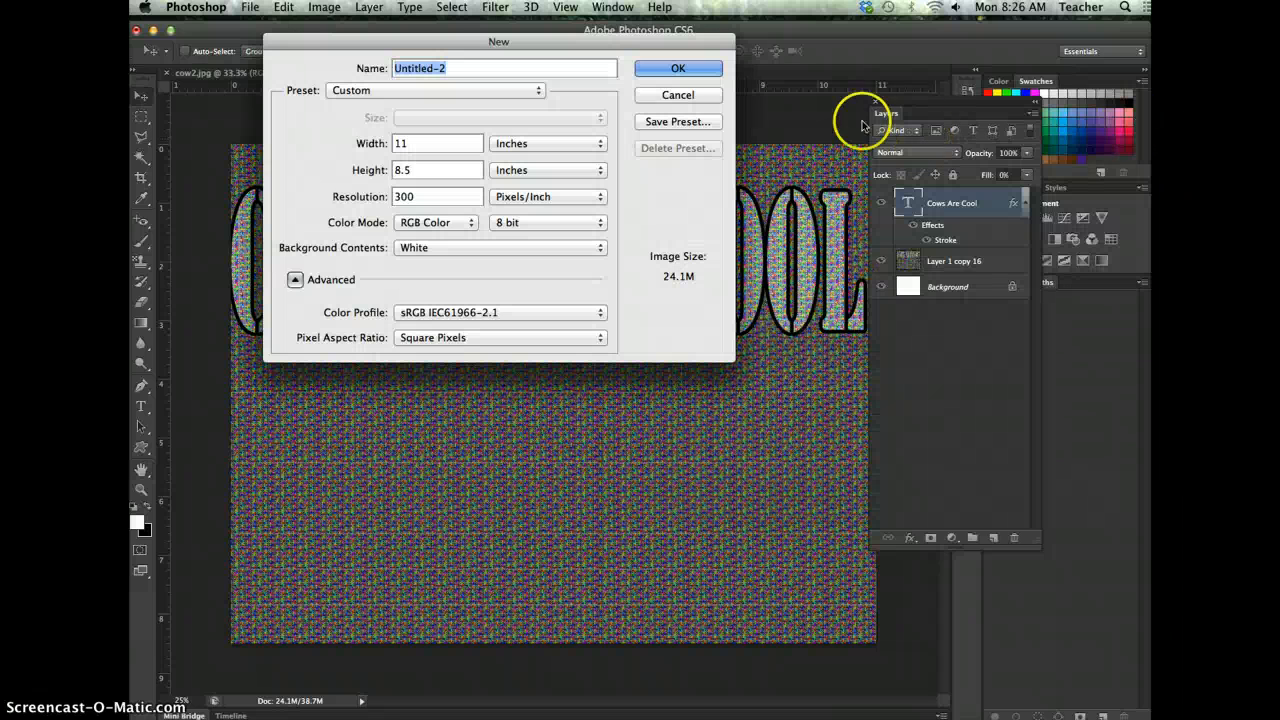
click(678, 63)
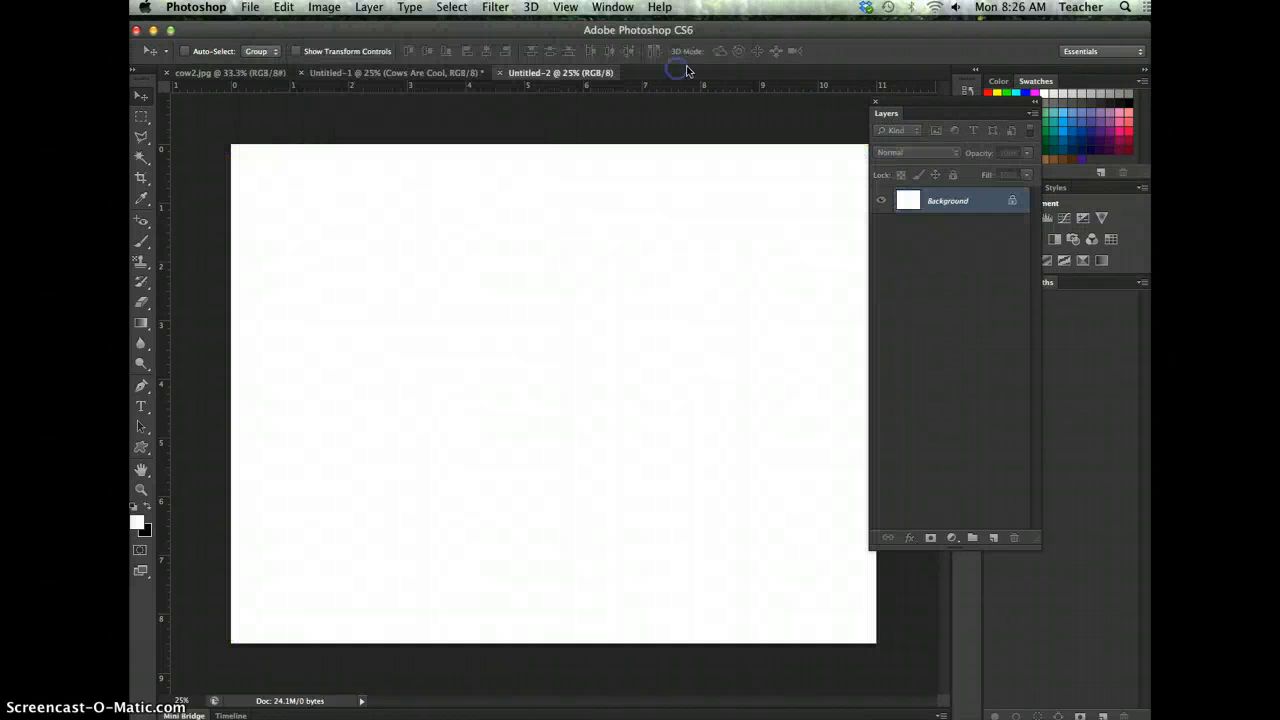
click(141, 116)
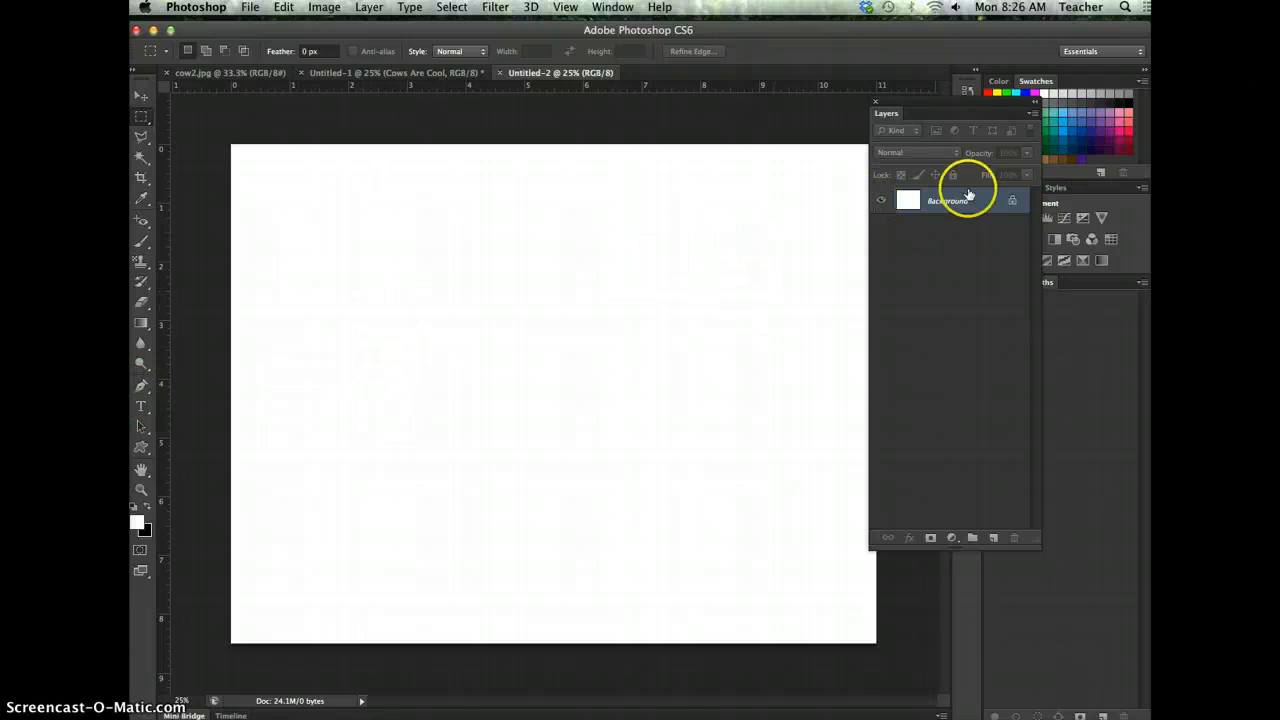
click(1070, 114)
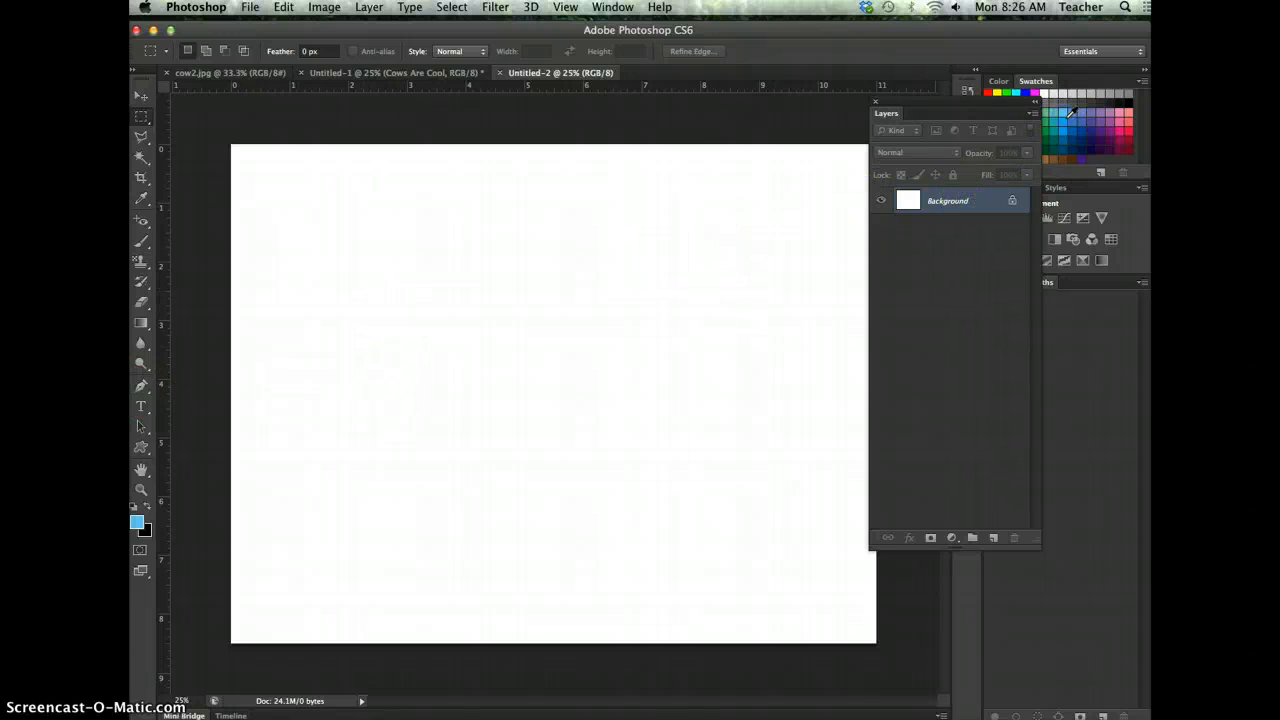
key(alt+BackSpace)
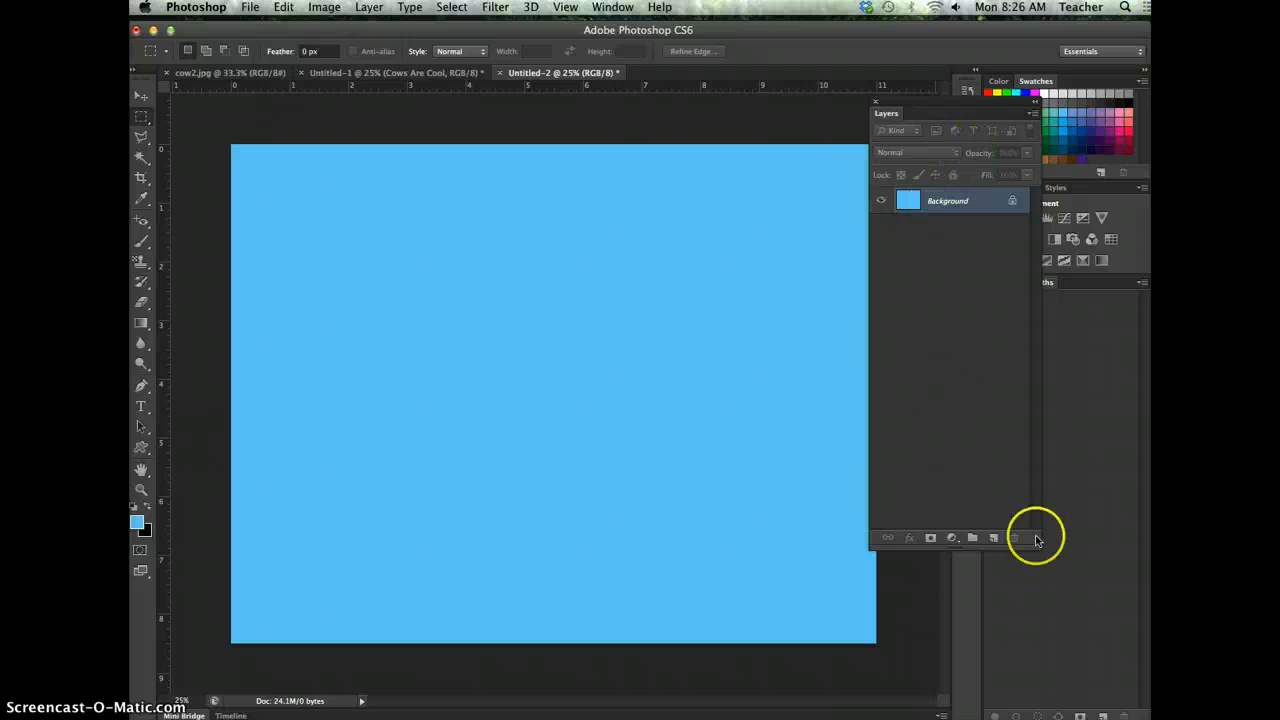
- Add a new layer, fill a square selection about 4.5 inches wide with light violet magenta, and deselect
click(1001, 539)
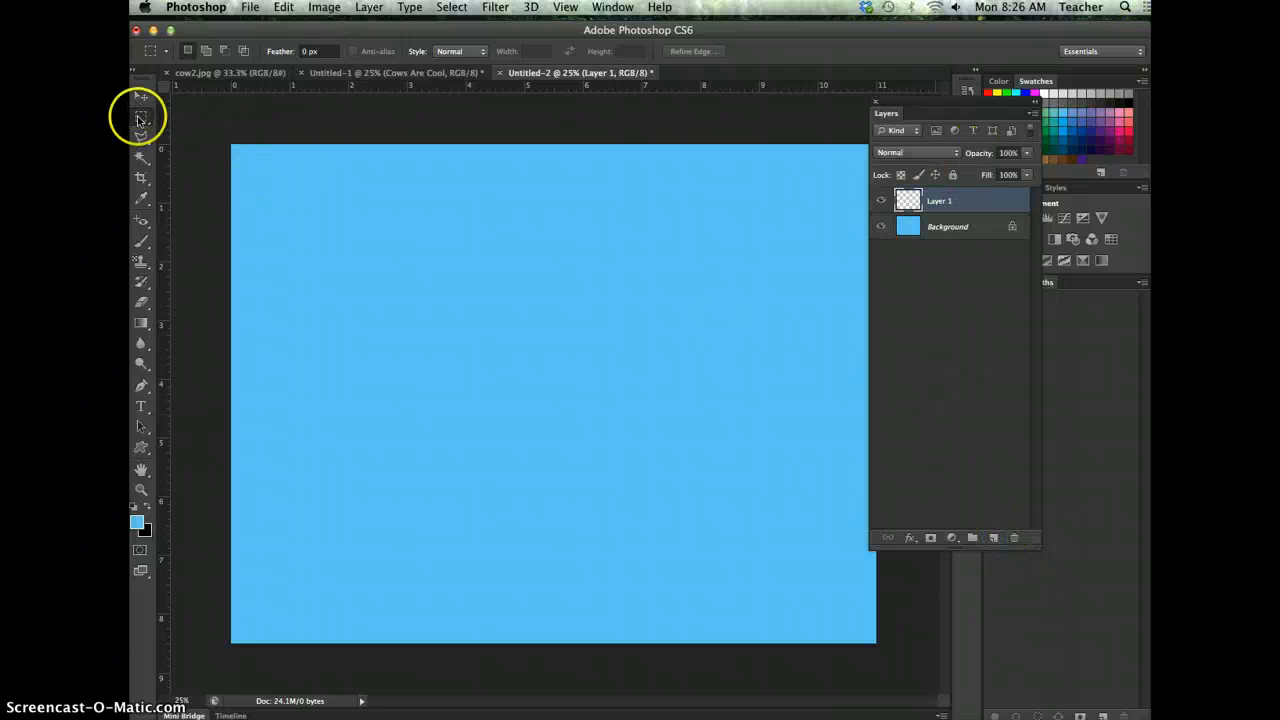
drag(351, 207, 613, 471)
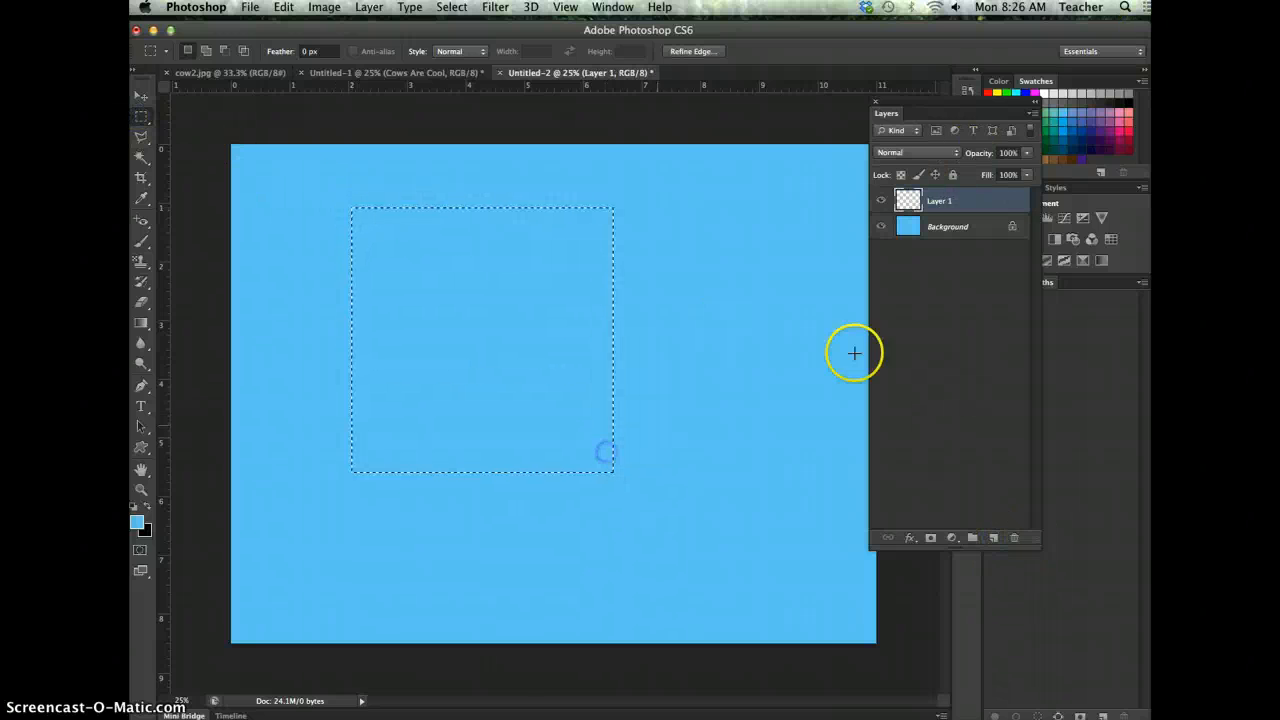
click(1123, 112)
key(alt+BackSpace)
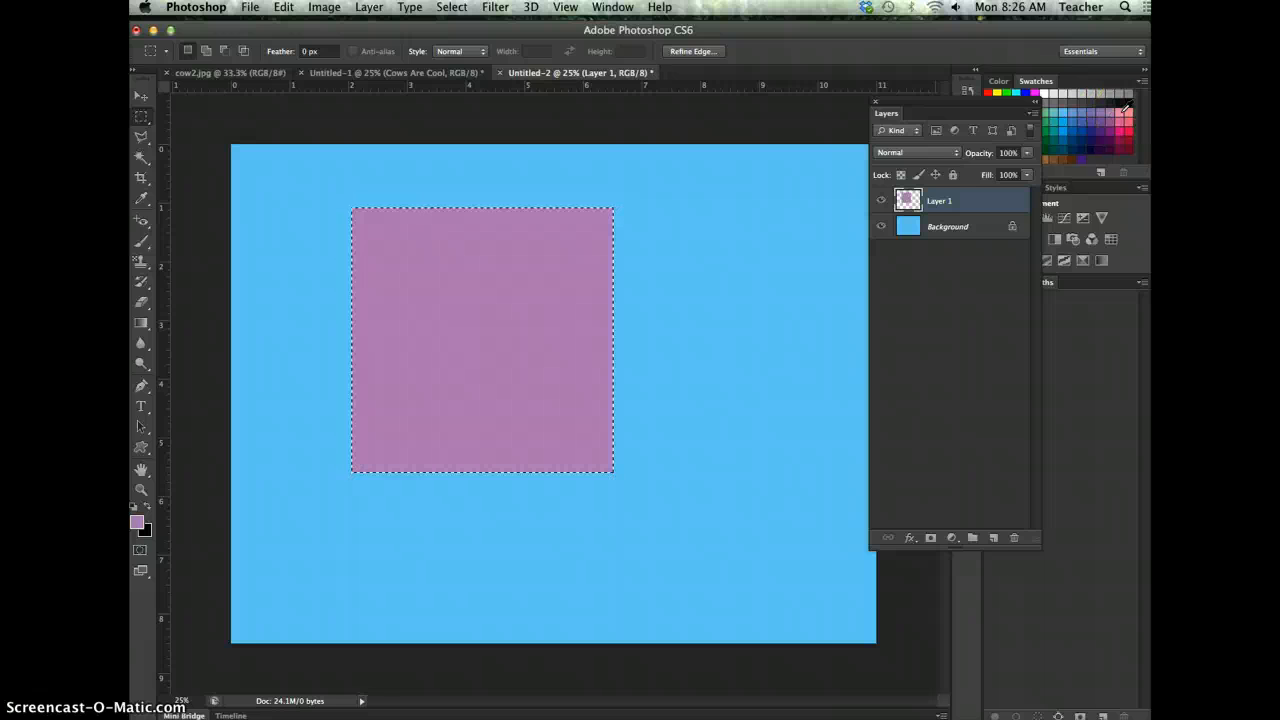
key(super+d)
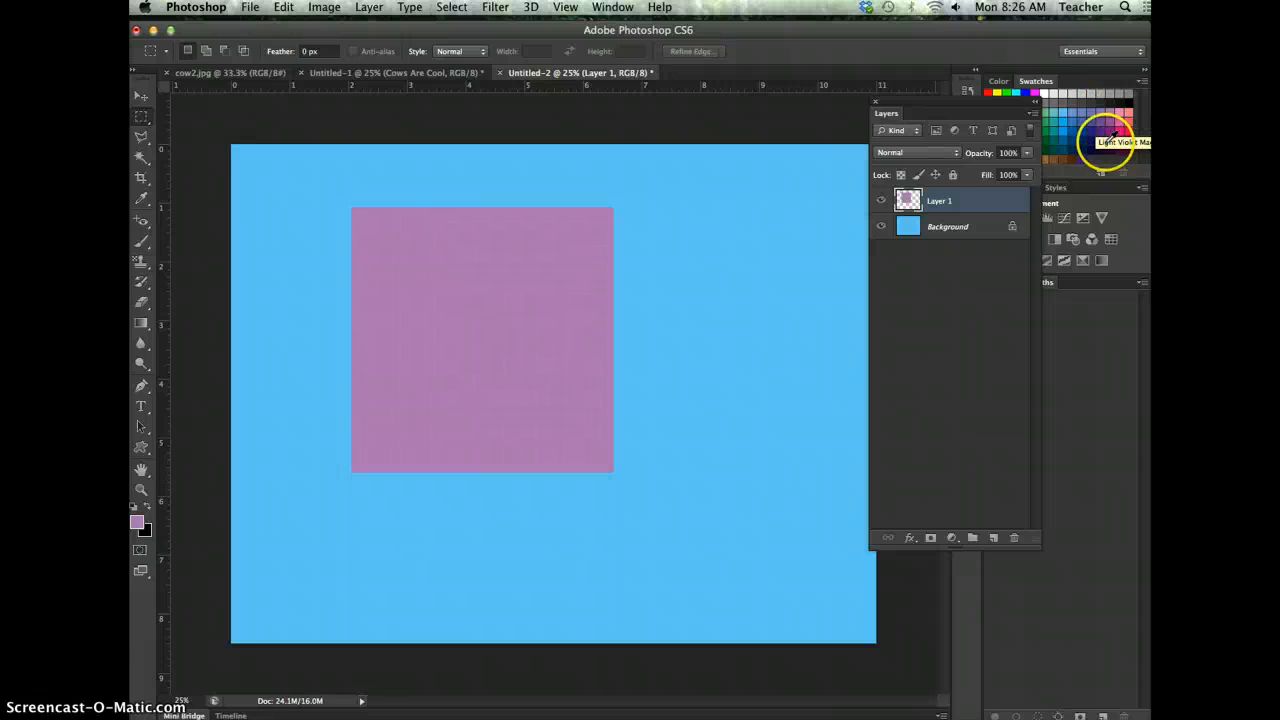
- Set the opacity of Layer 1 to 0% and add a black outside stroke to it
click(1025, 156)
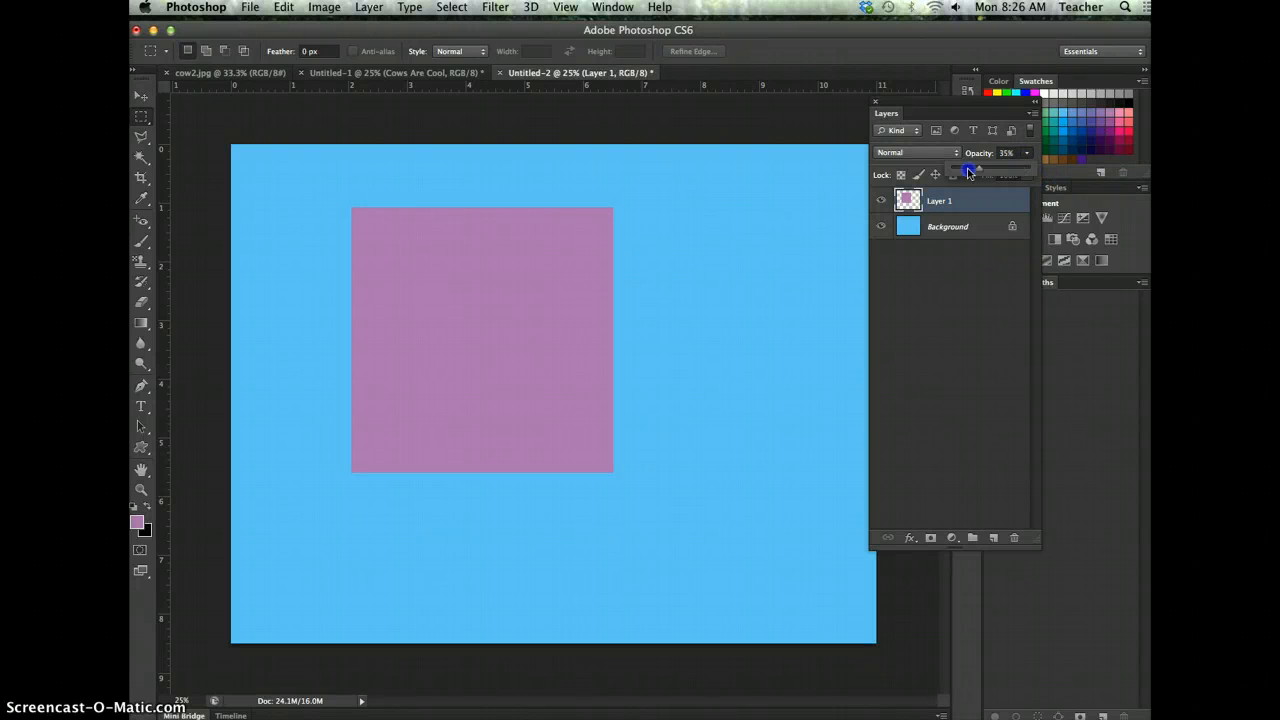
drag(969, 172, 916, 174)
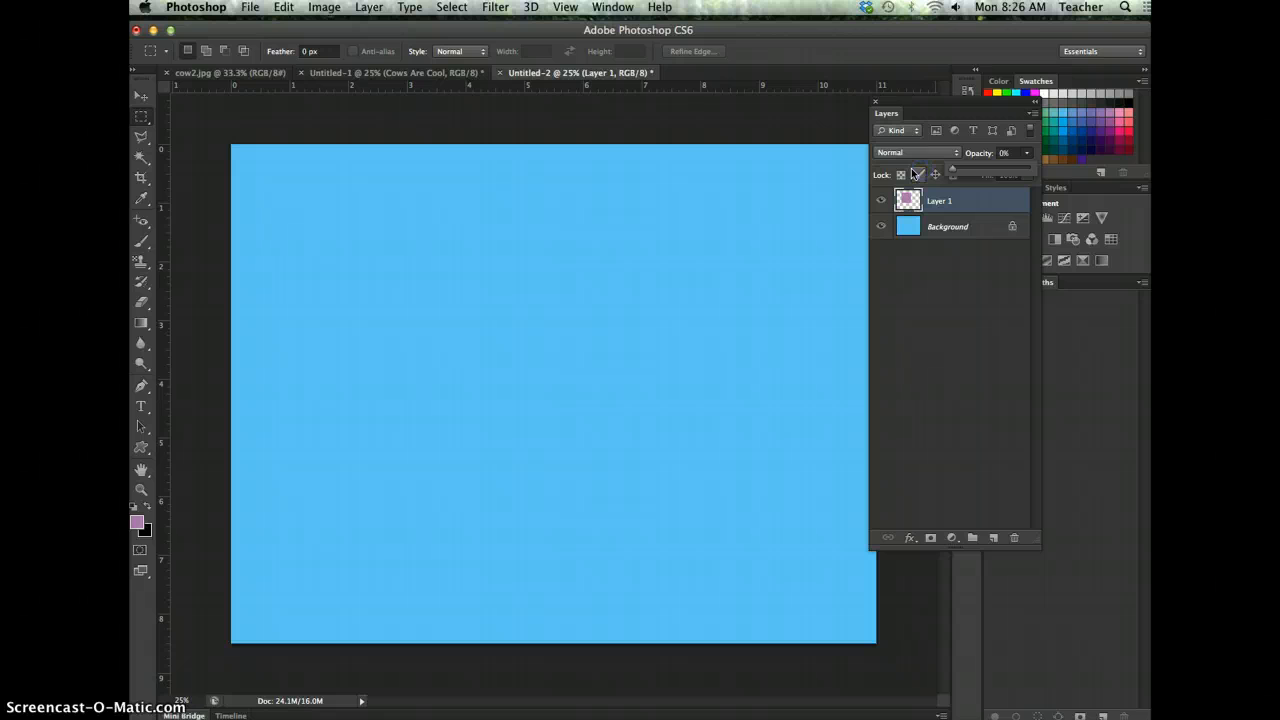
click(910, 538)
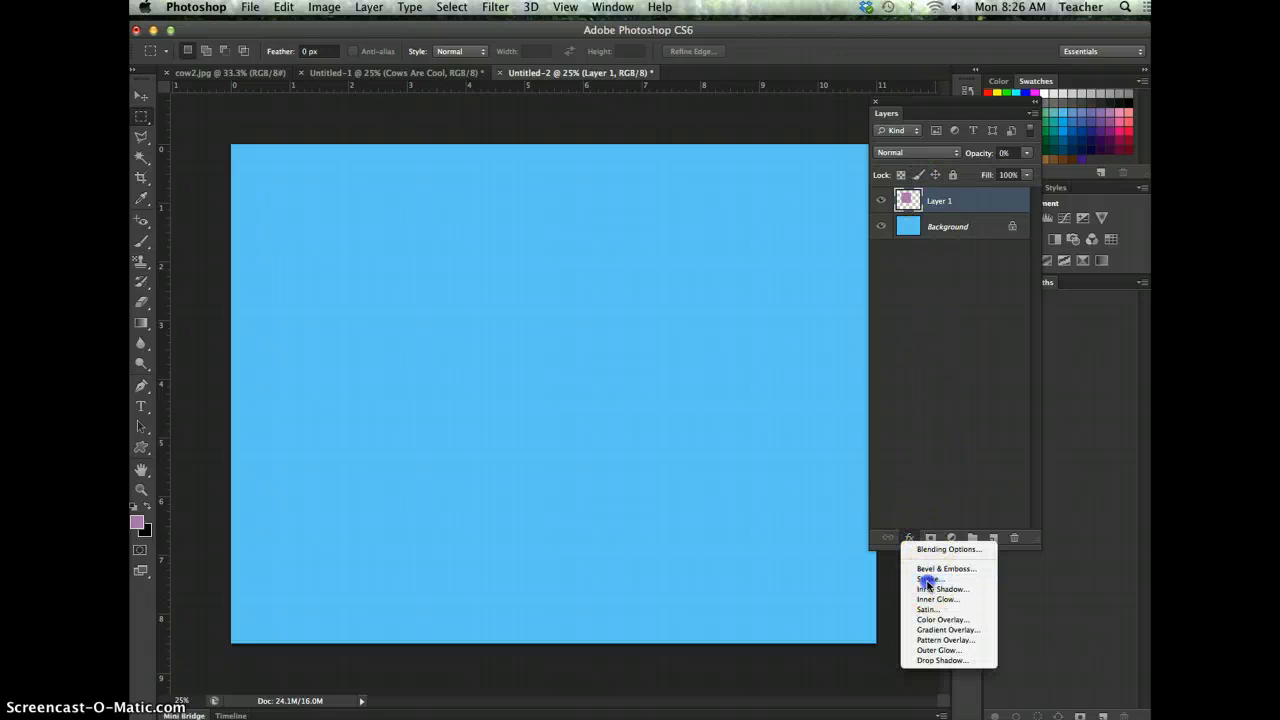
click(930, 579)
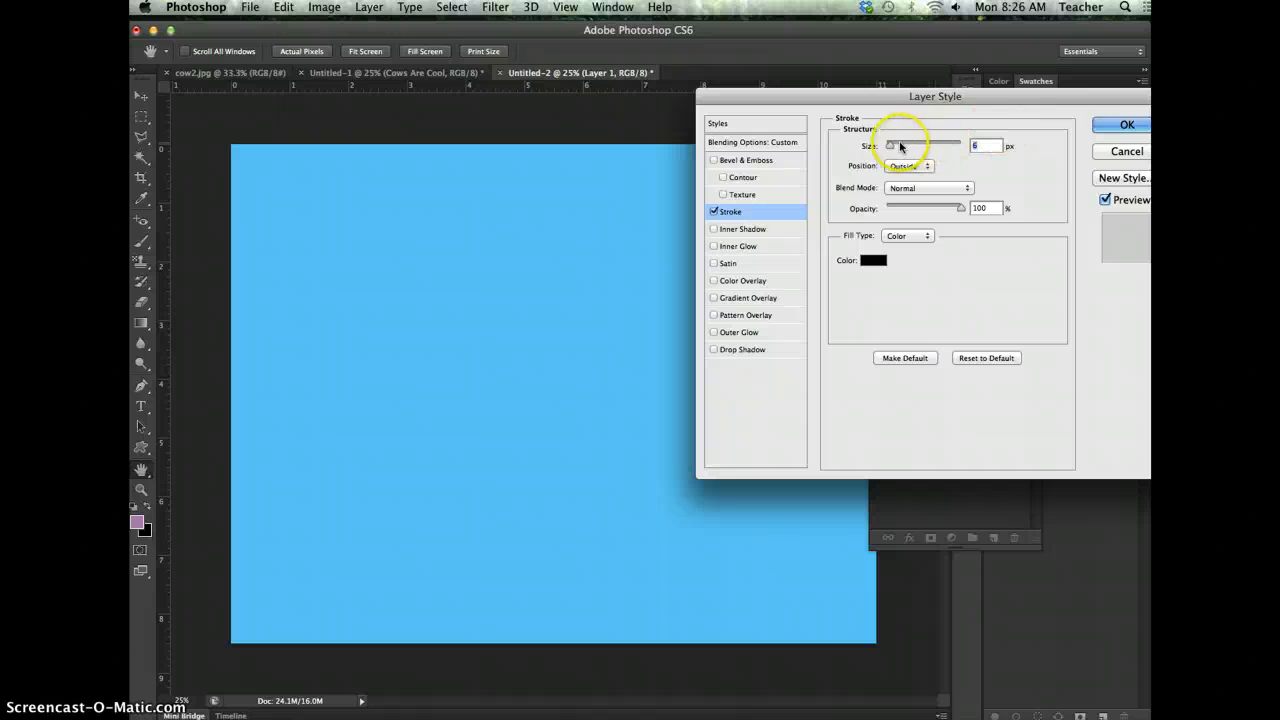
drag(890, 145, 904, 145)
click(1126, 127)
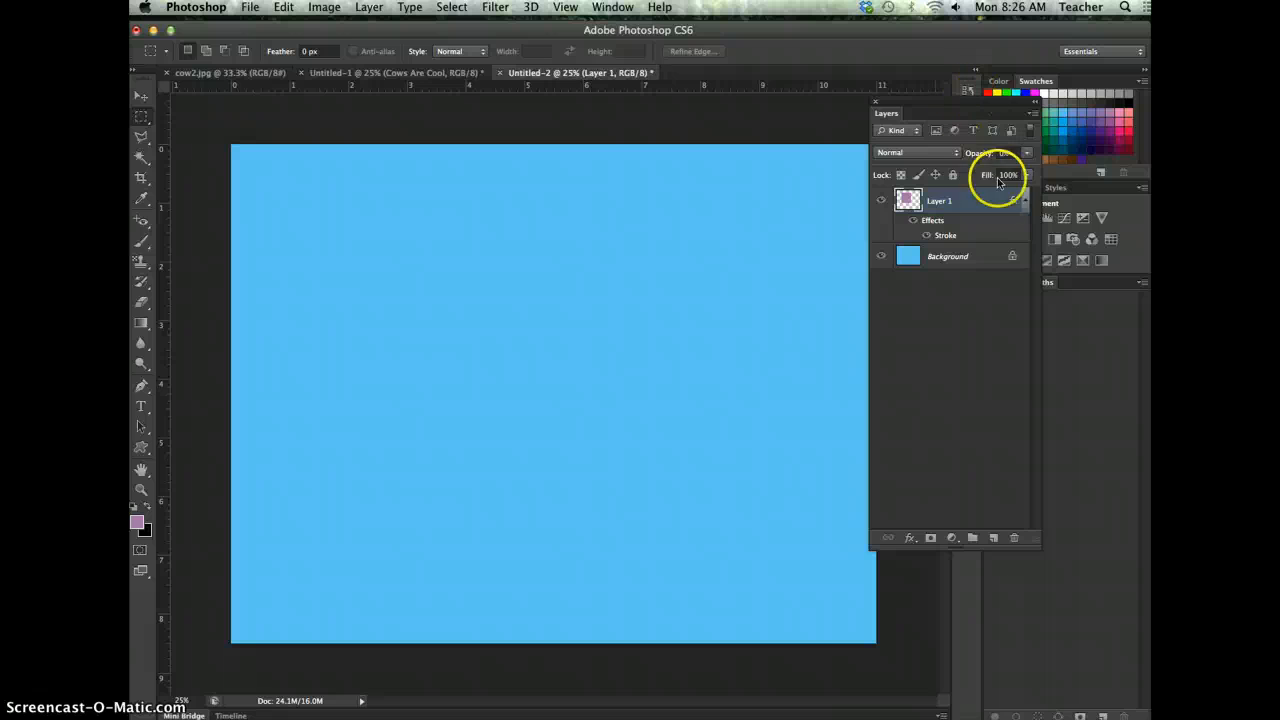
- Add another layer with a violet-filled rectangle about 2.7 by 4.4 inches beside the first square's area, and deselect
click(993, 538)
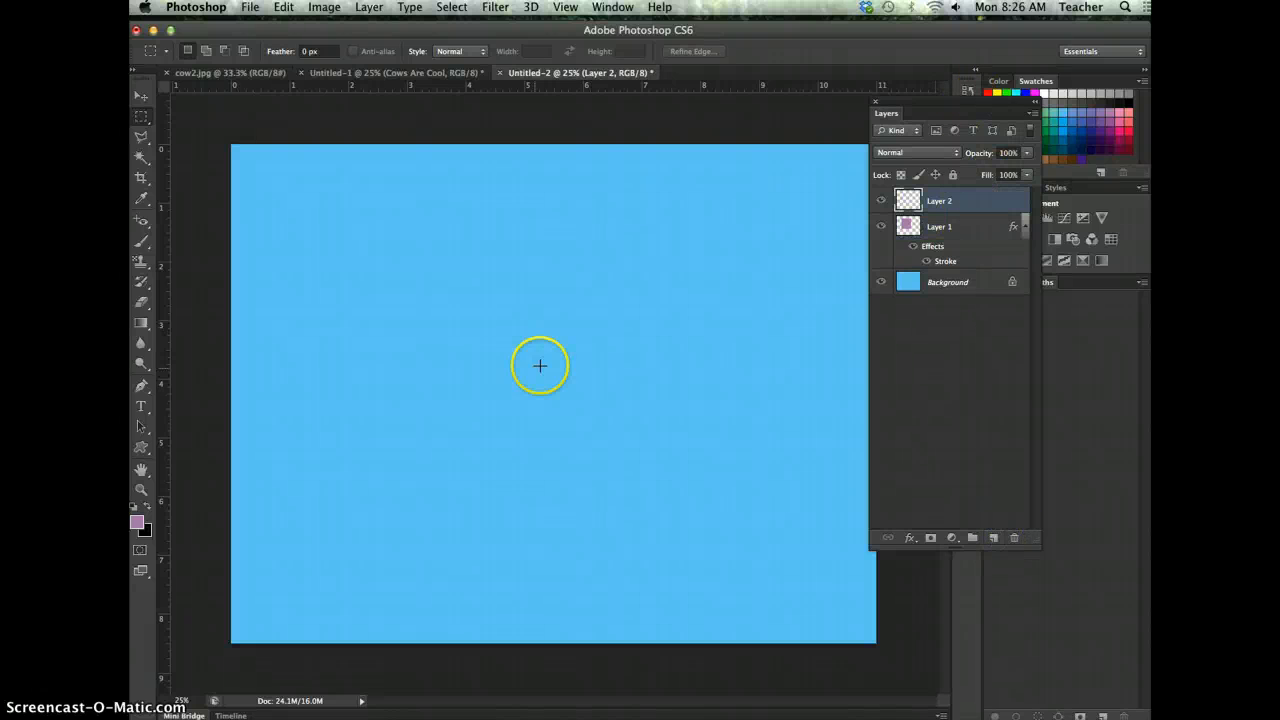
drag(637, 201, 797, 461)
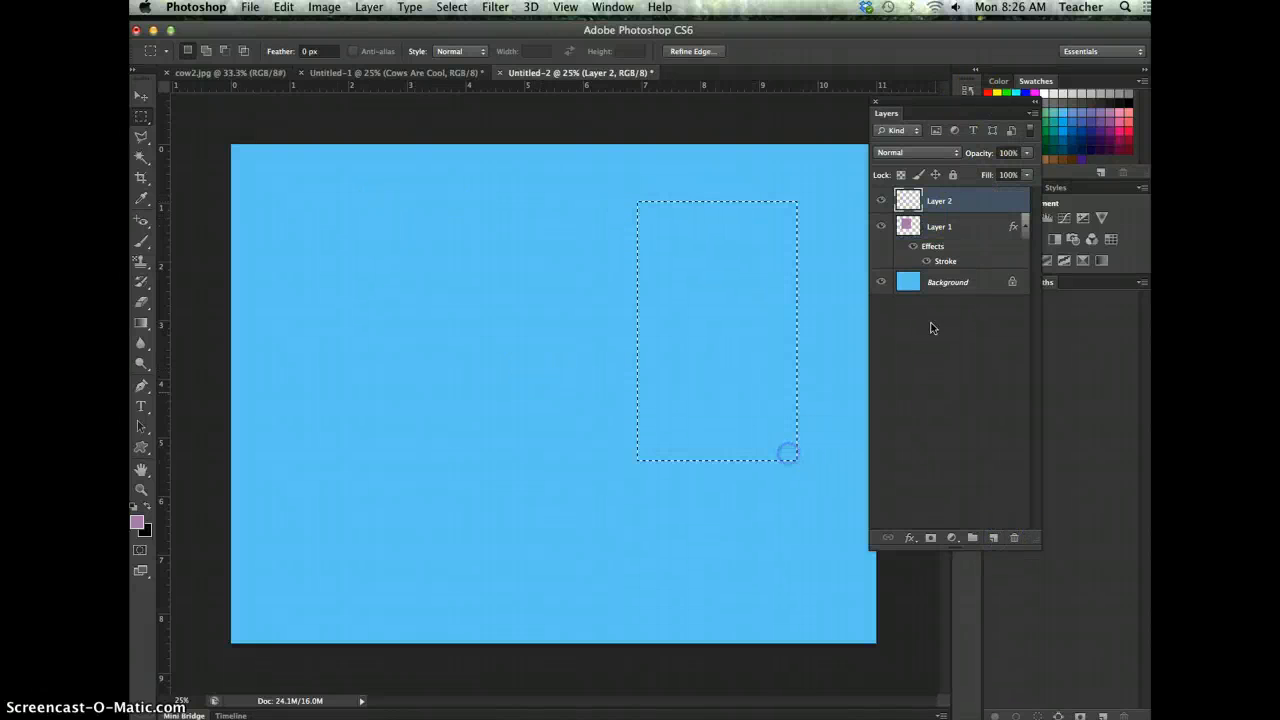
key(alt+BackSpace)
key(super+d)
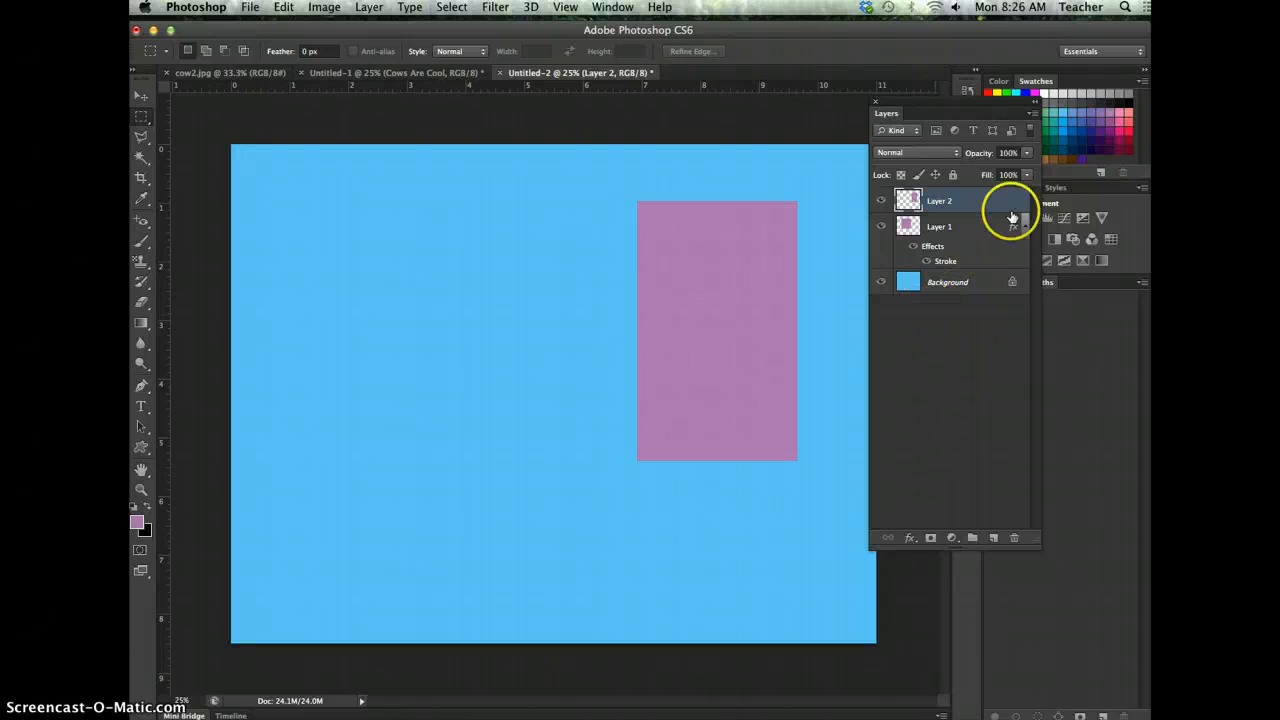
- Set the fill of Layer 2 to 0% and give its rectangle a black outside stroke of about 27 px
click(1026, 175)
drag(1029, 189, 933, 191)
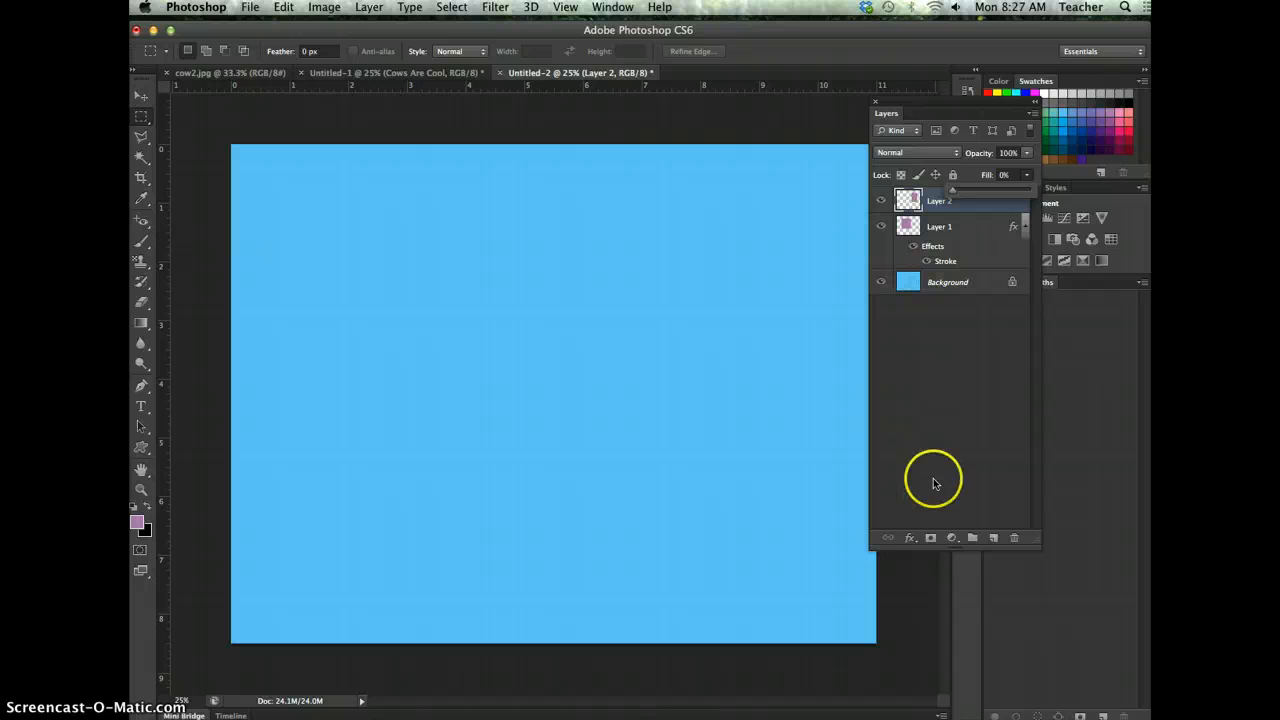
click(910, 538)
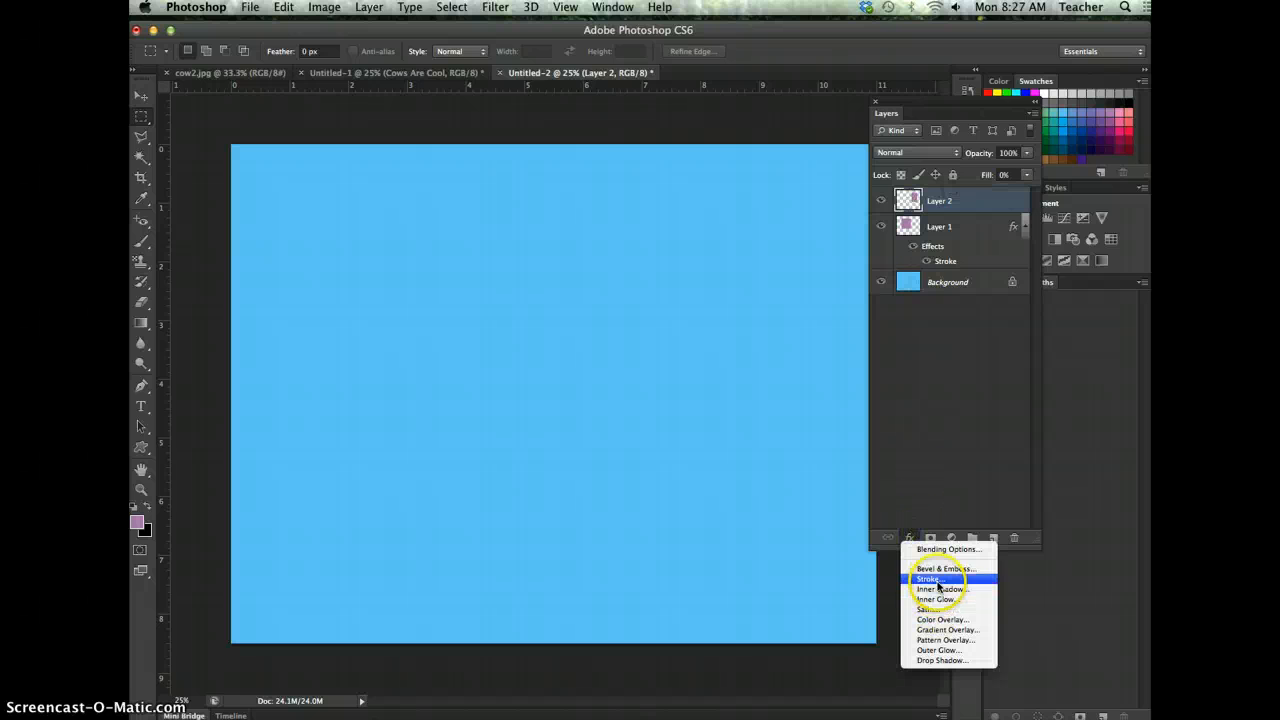
click(933, 580)
drag(740, 96, 828, 94)
drag(978, 145, 987, 148)
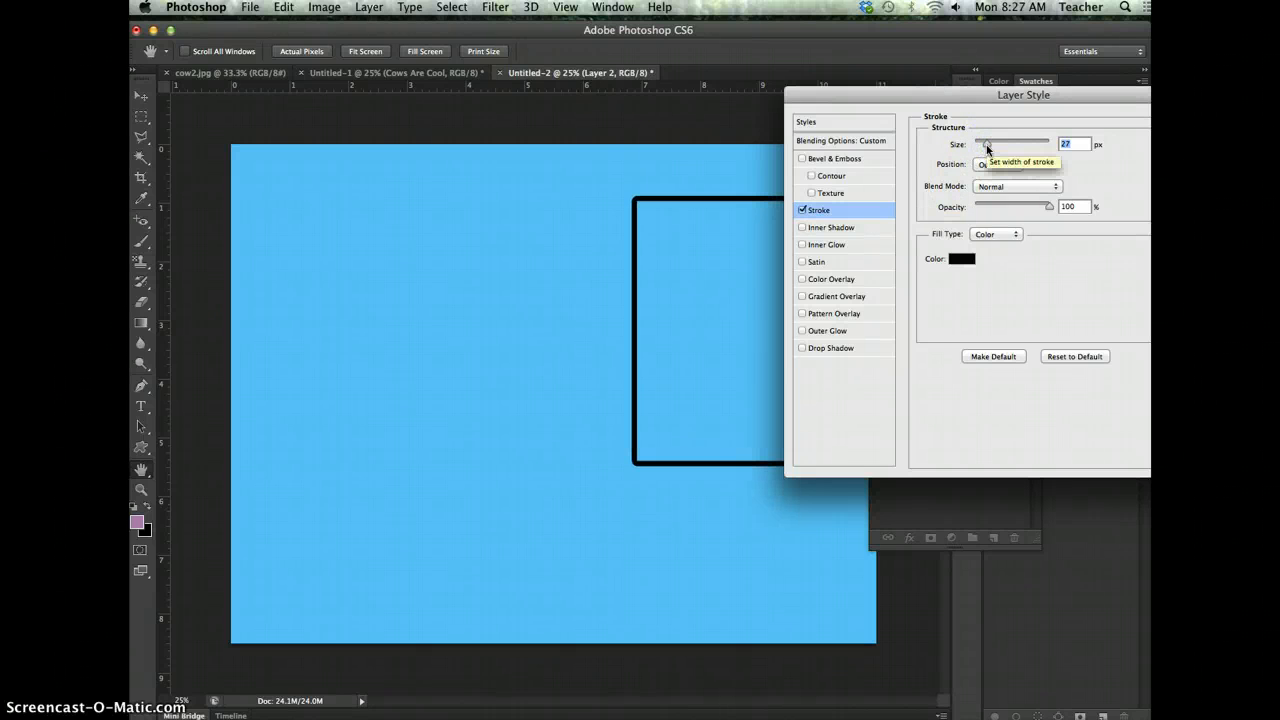
drag(1000, 90, 946, 86)
click(1146, 143)
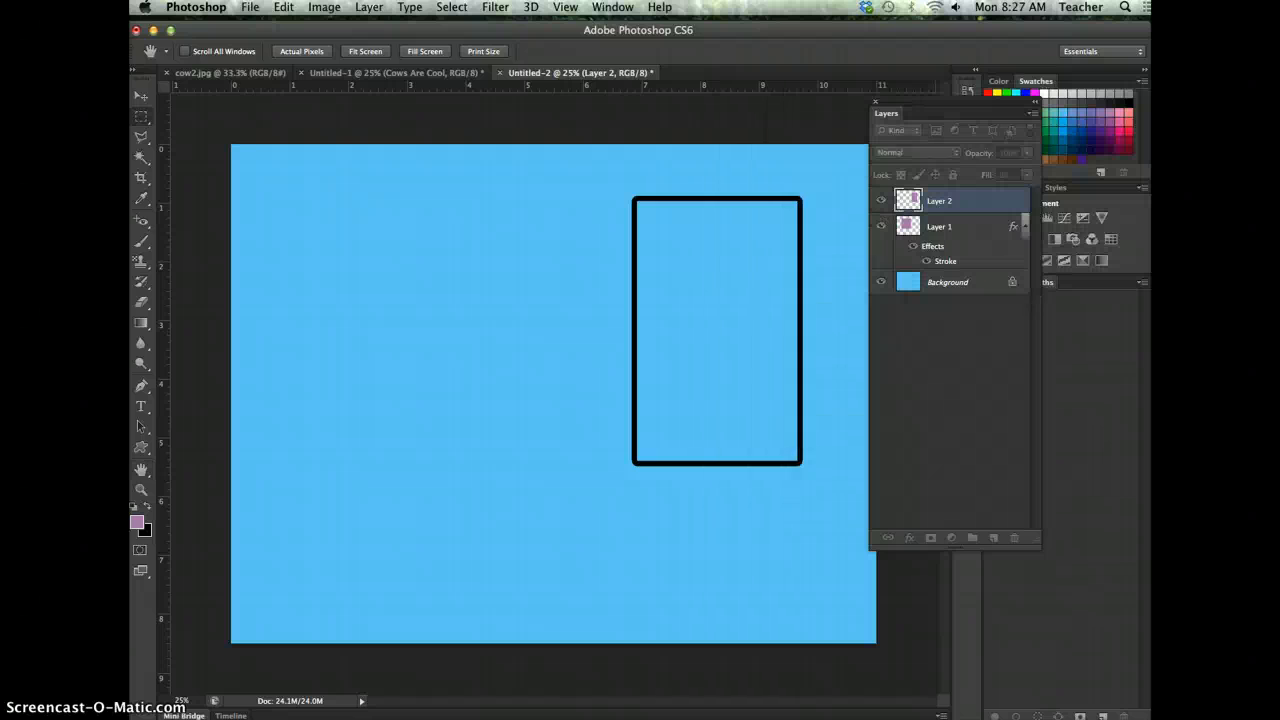
- In Untitled-1, replace the Cows Are Cool text layer's stroke with a drop shadow at a distance of about 19 px
click(433, 80)
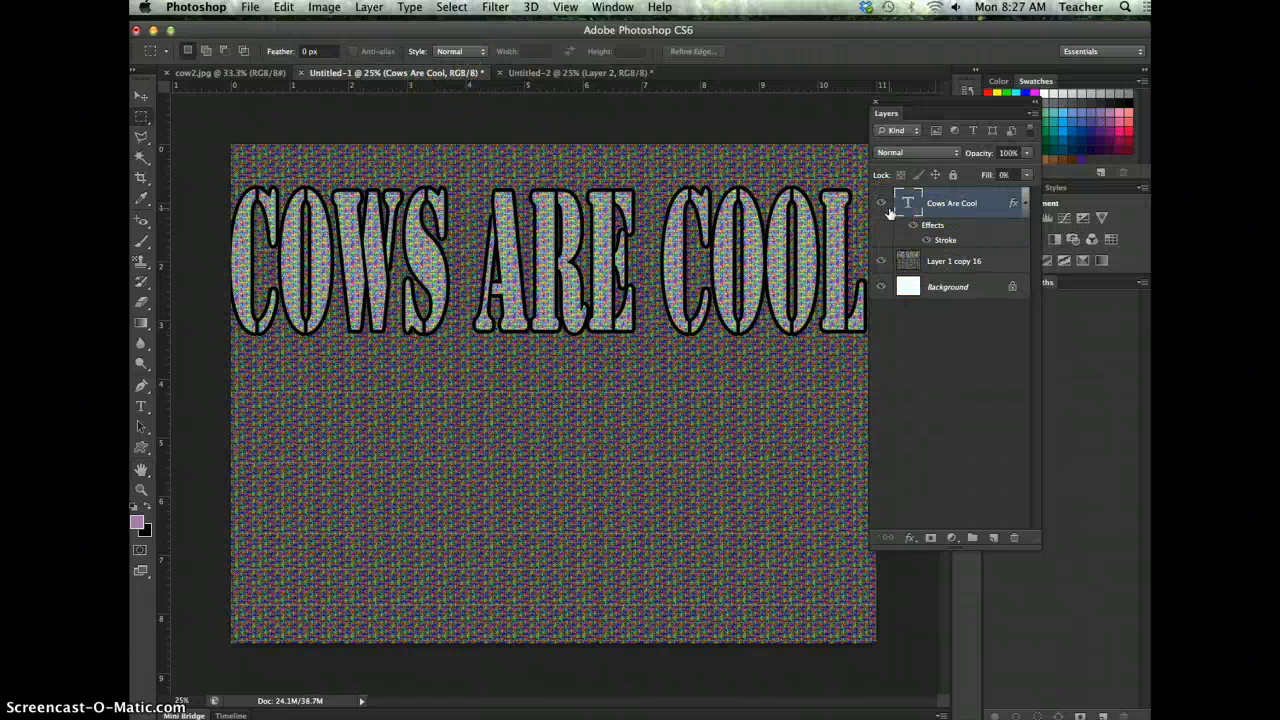
double_click(946, 241)
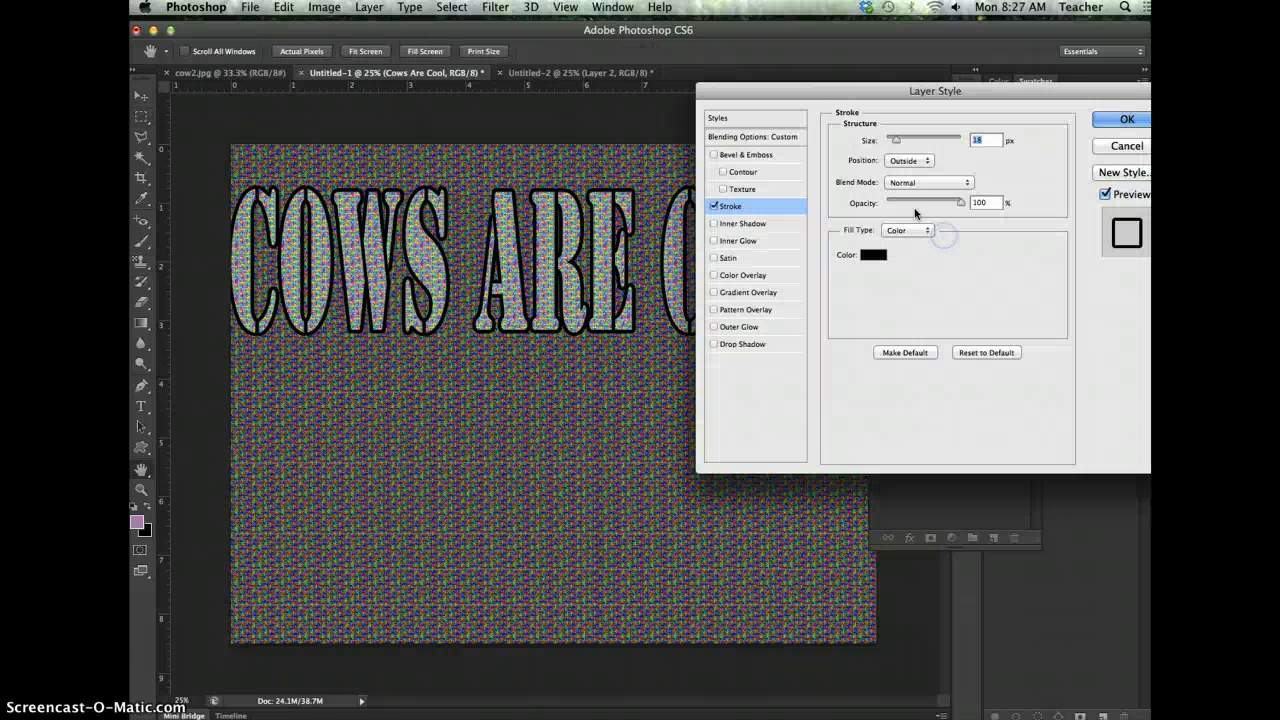
click(714, 205)
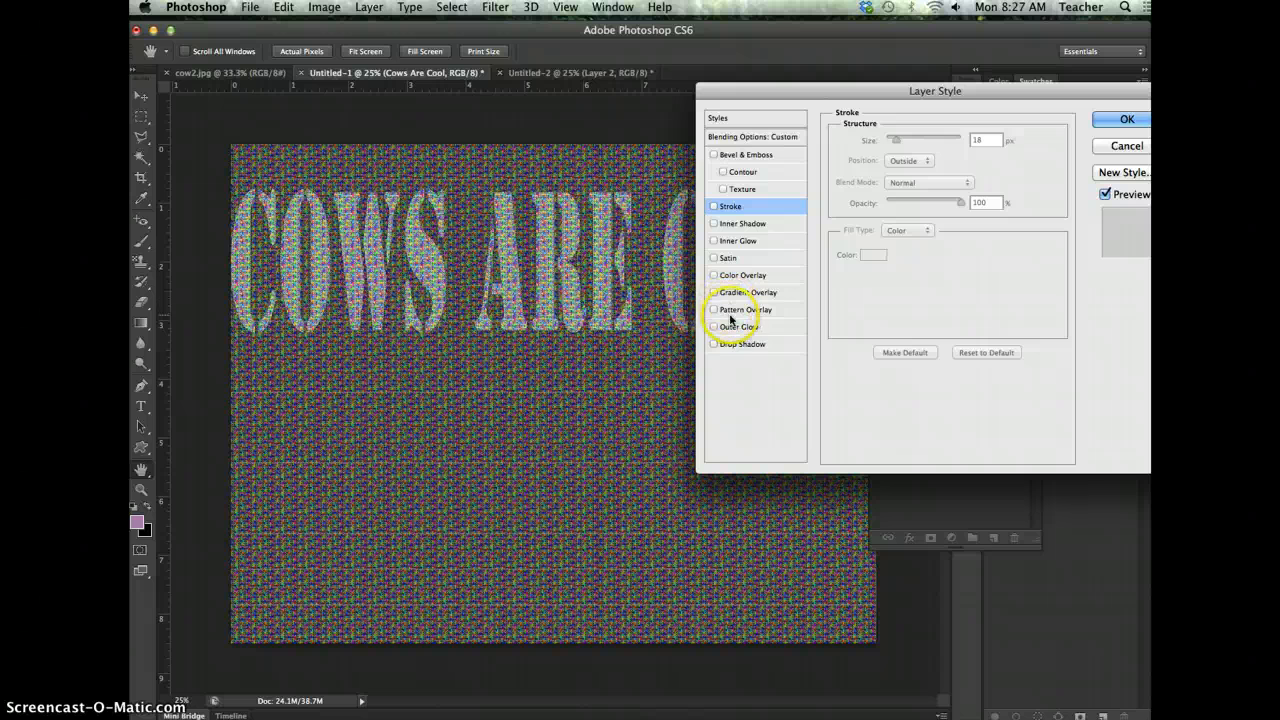
click(714, 344)
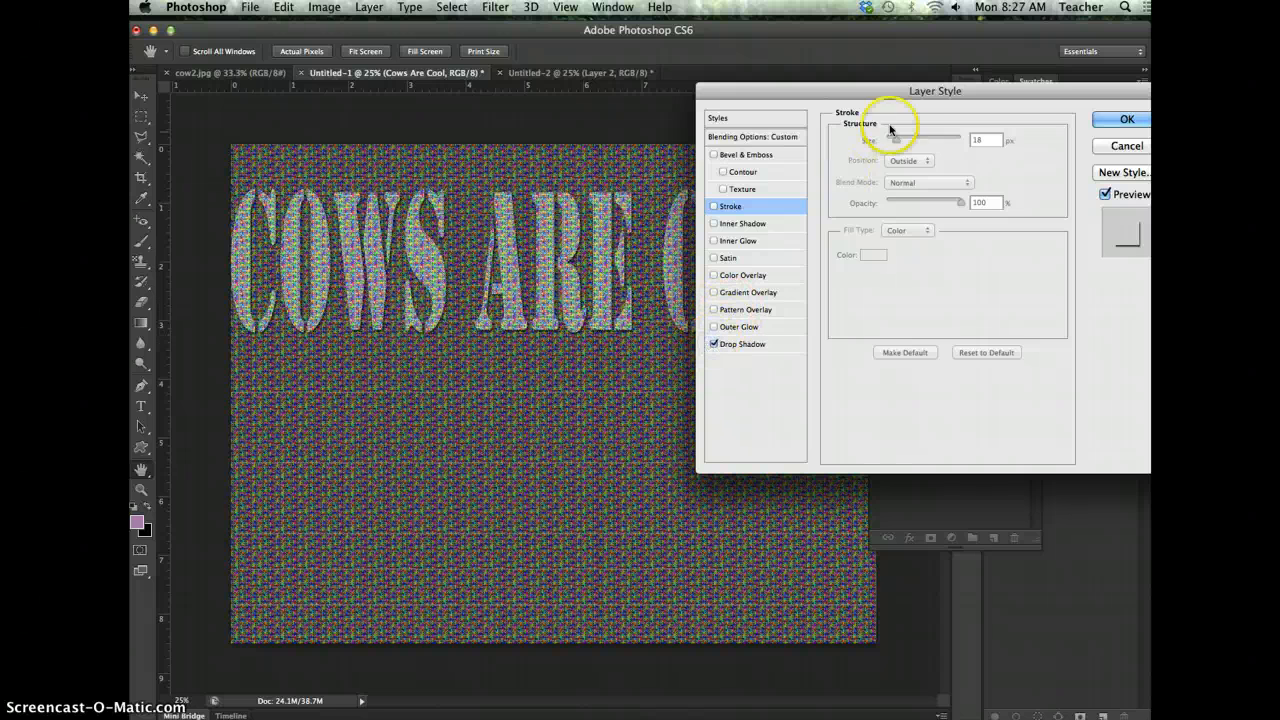
click(745, 344)
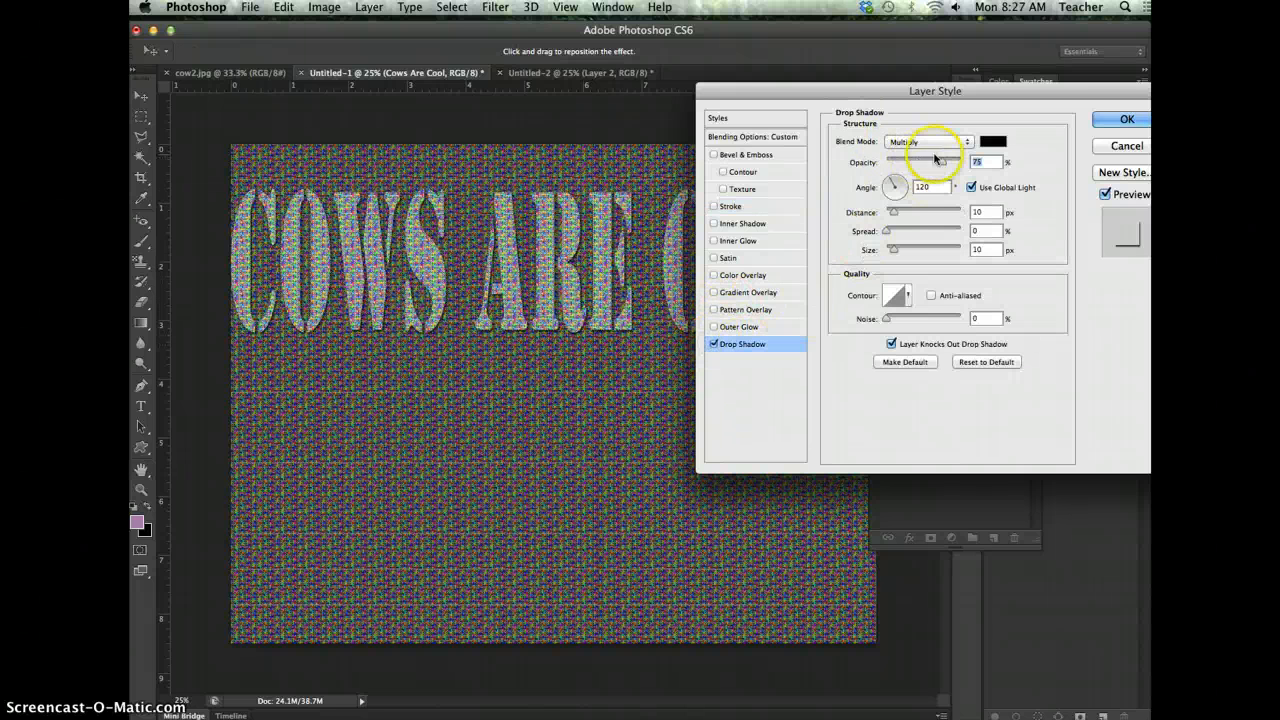
drag(893, 212, 900, 212)
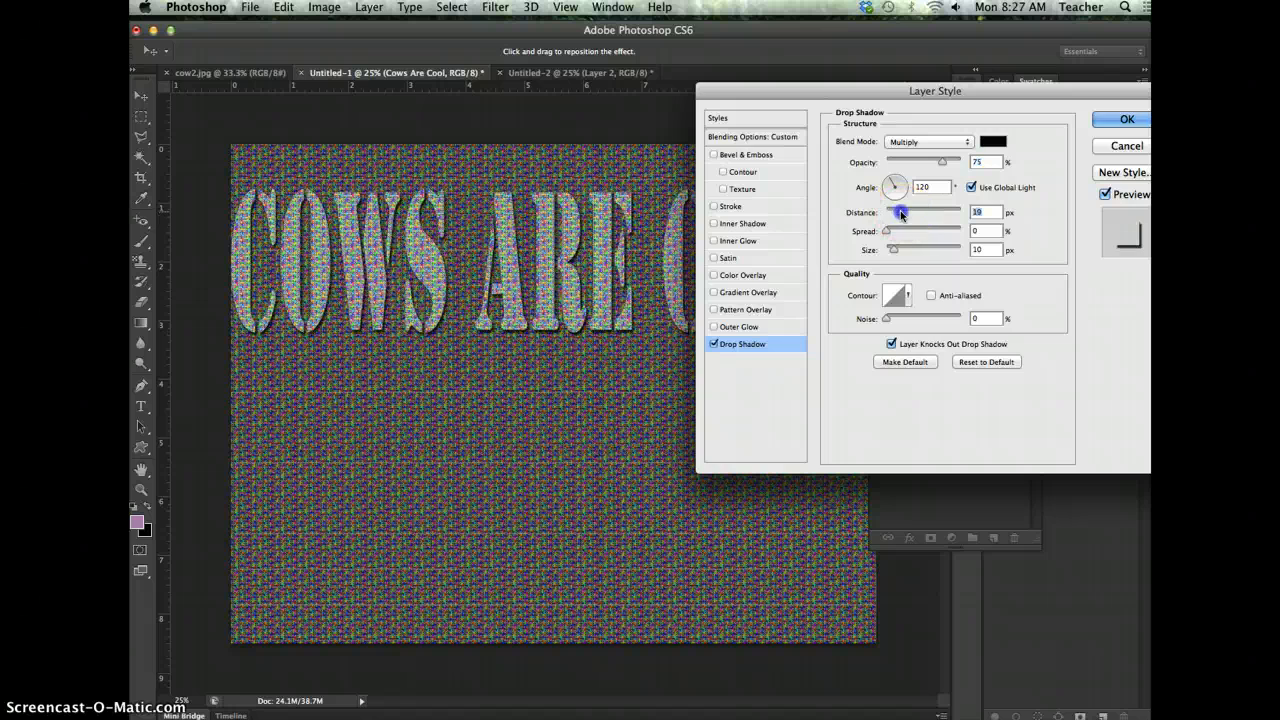
click(1126, 121)
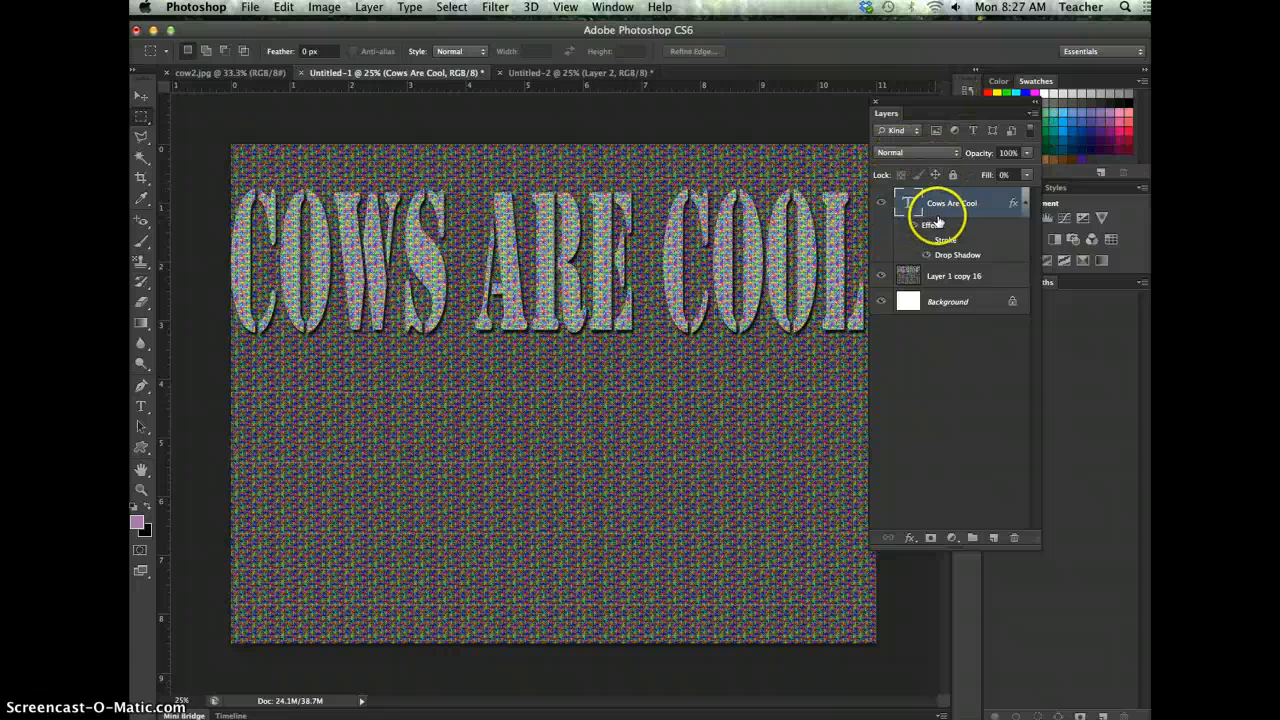
- Preview the Cows Are Cool text layer at 100% fill, and return its fill to 0%
click(1025, 175)
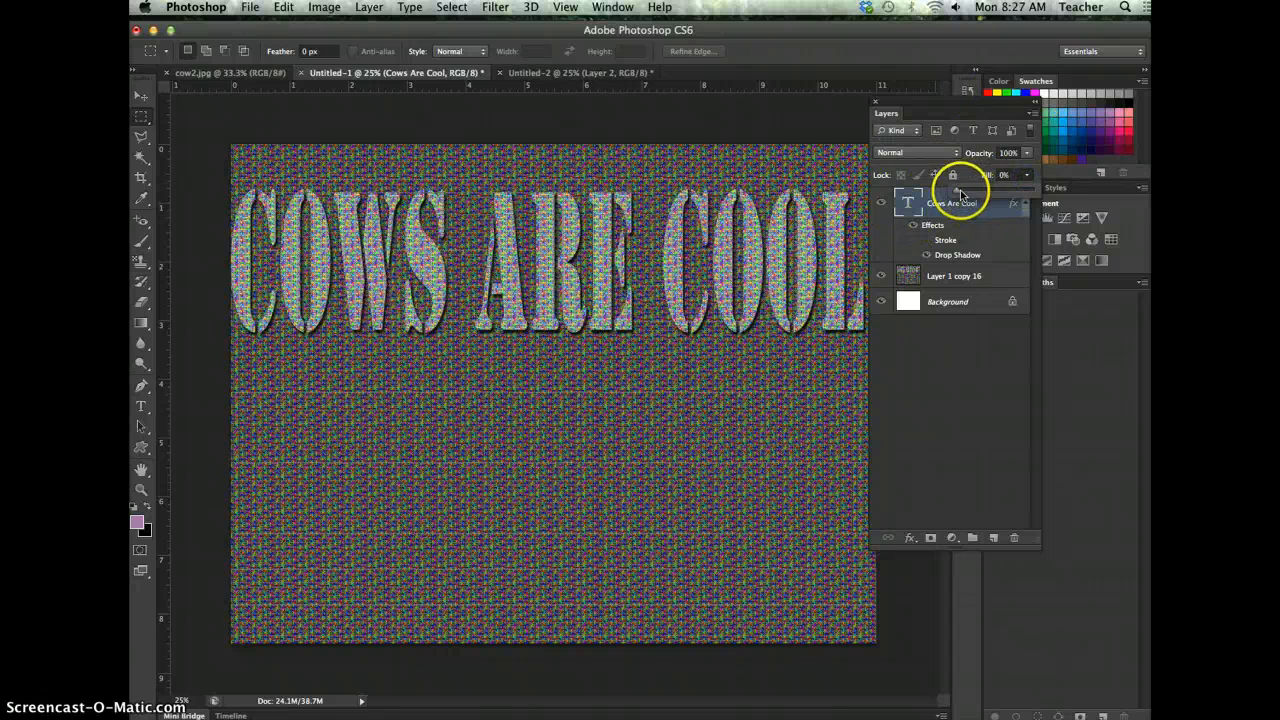
drag(960, 192, 1070, 188)
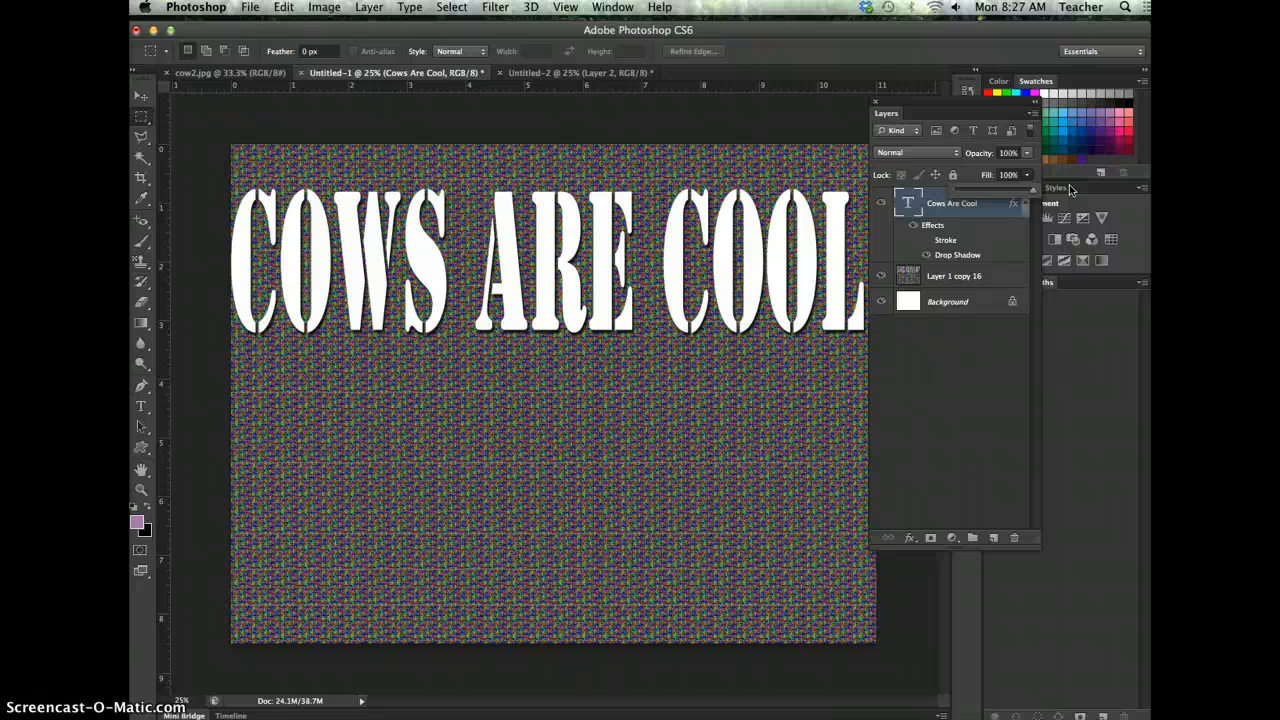
drag(1033, 189, 828, 215)
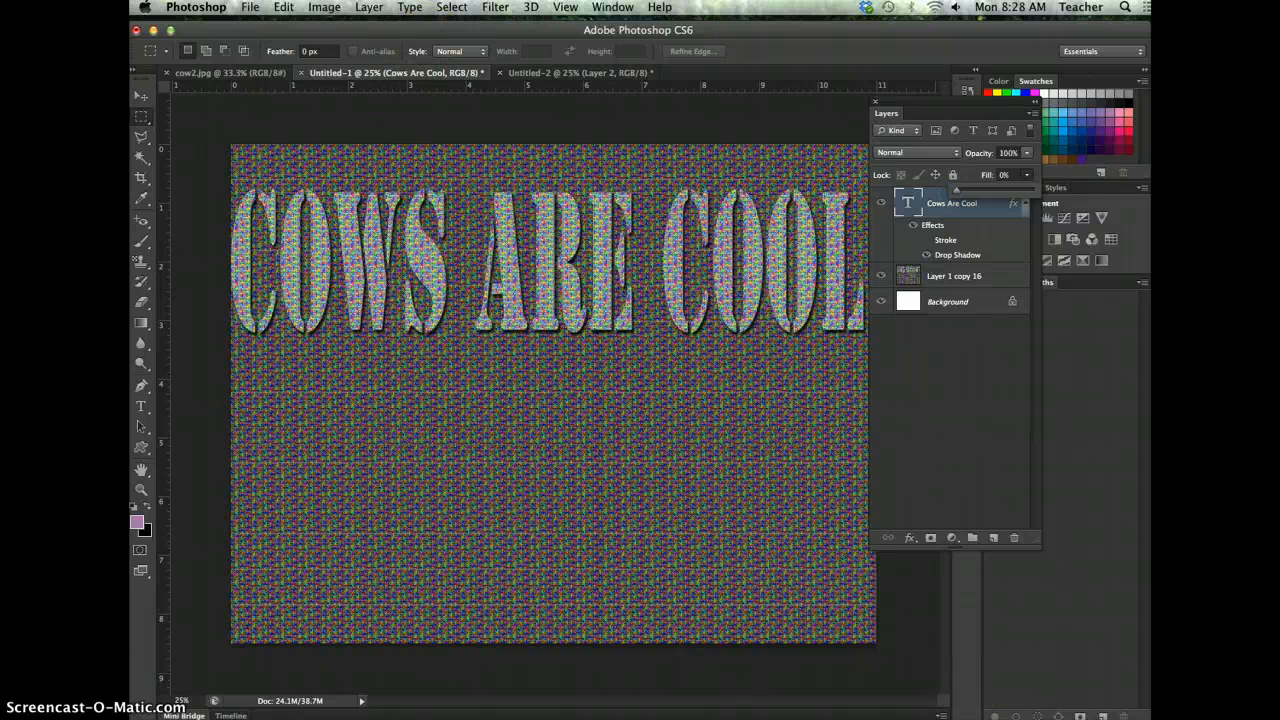
- Switch to Safari, look over the cow silhouette image search results, and return to Photoshop
click(1100, 717)
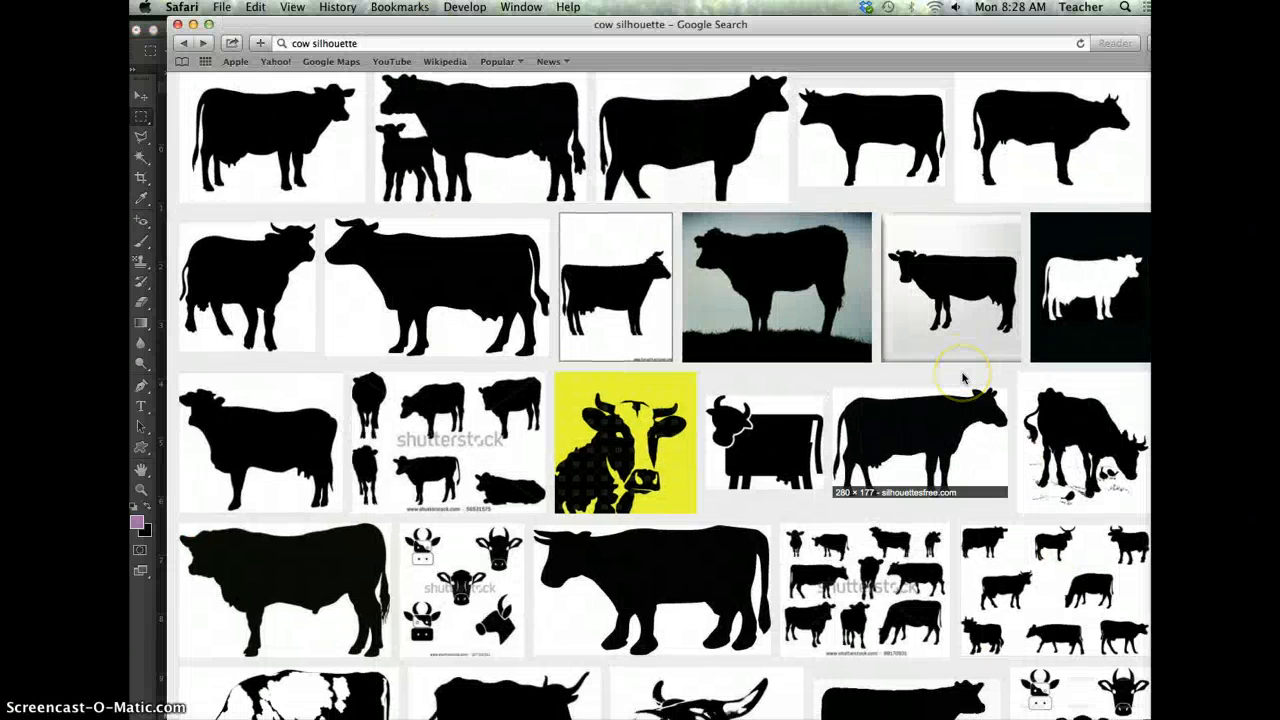
scroll(900, 329, up, 5)
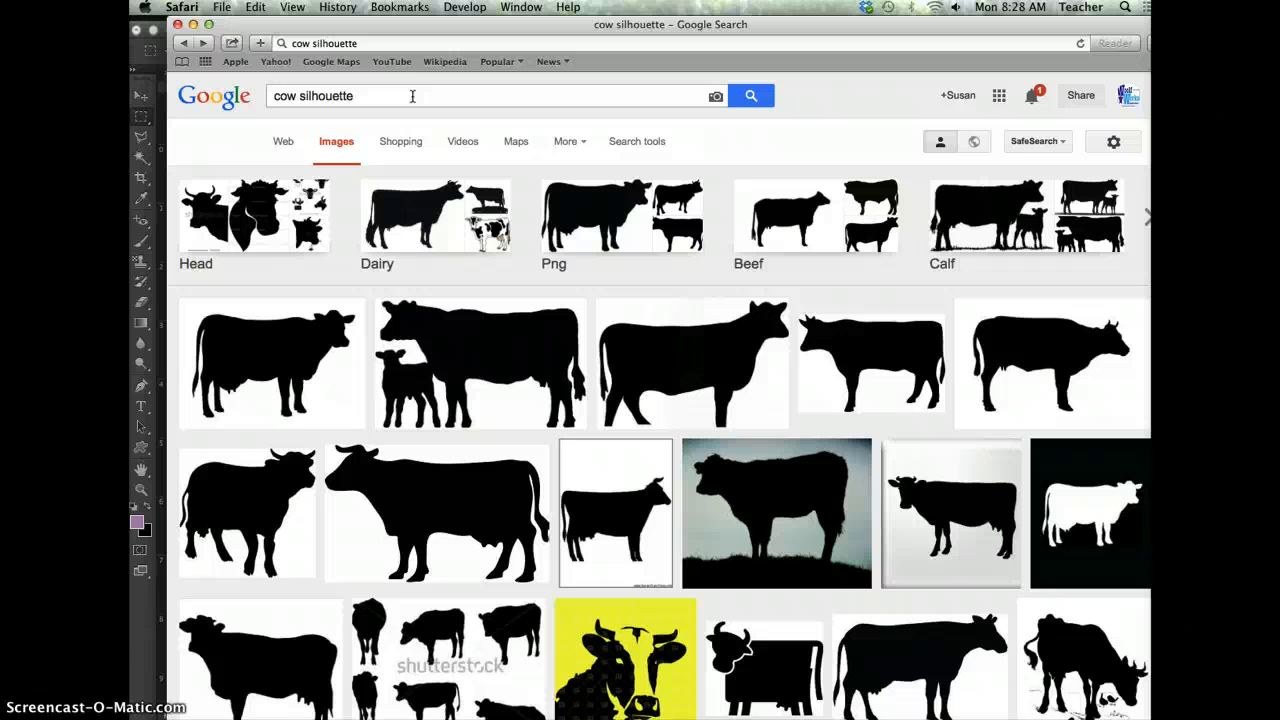
click(193, 24)
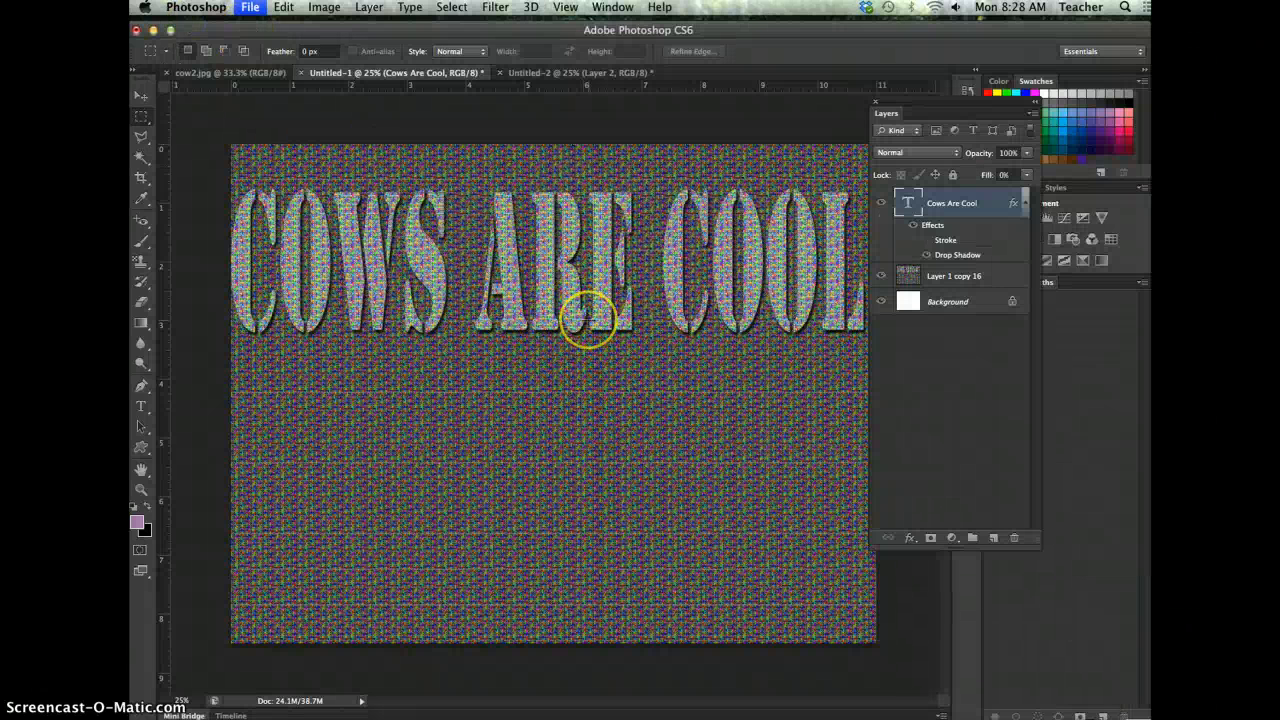
- Open Cow Silhouette 1 (Small) from the cows folder and select the black cow with the Magic Wand
key(super+o)
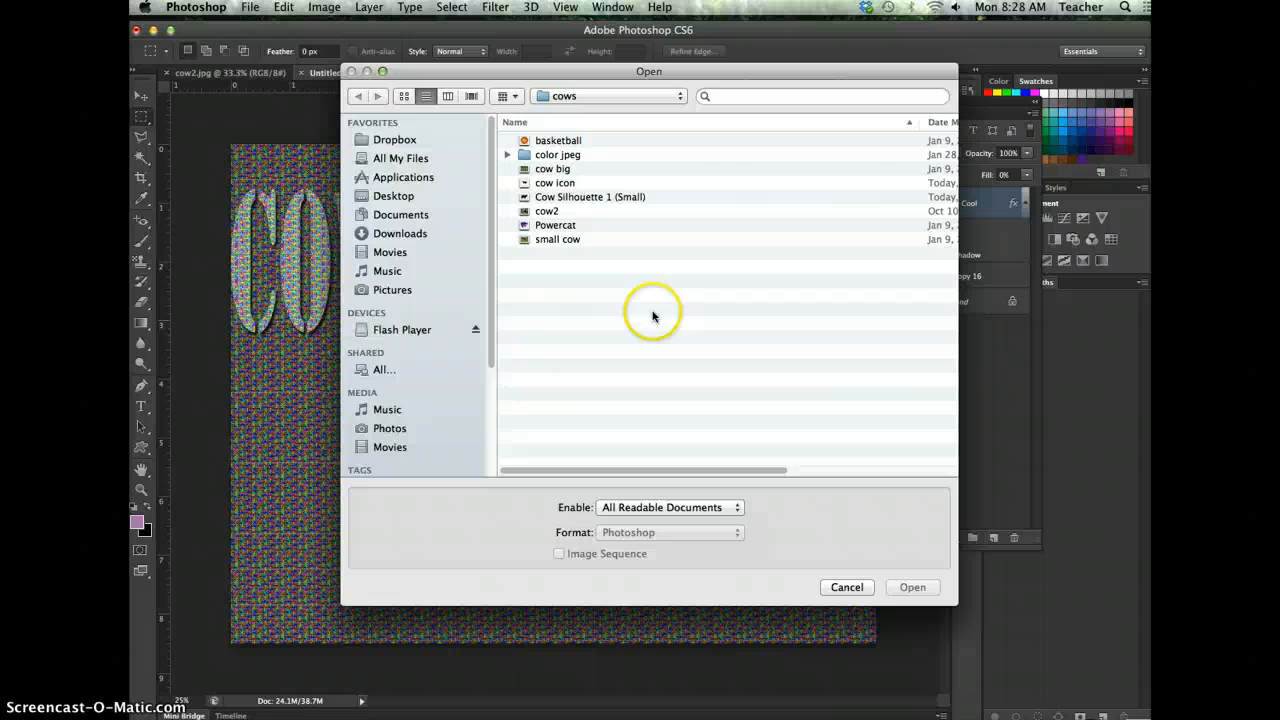
double_click(549, 197)
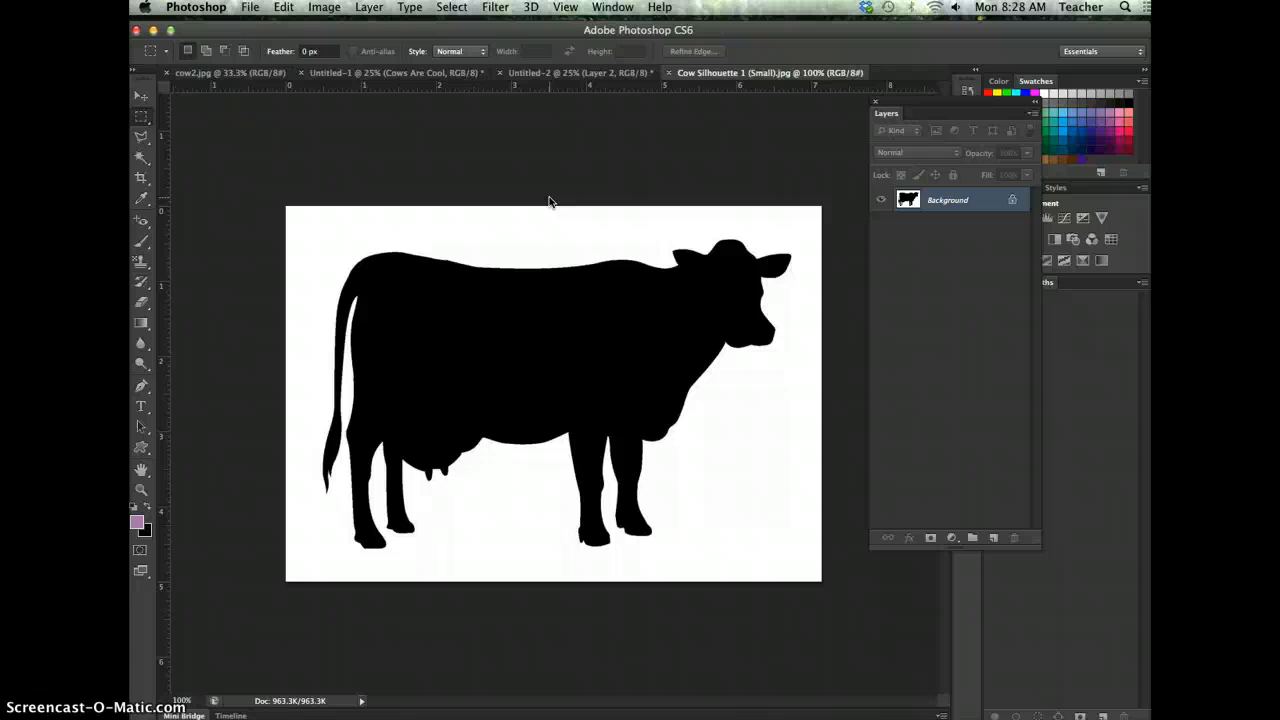
click(141, 157)
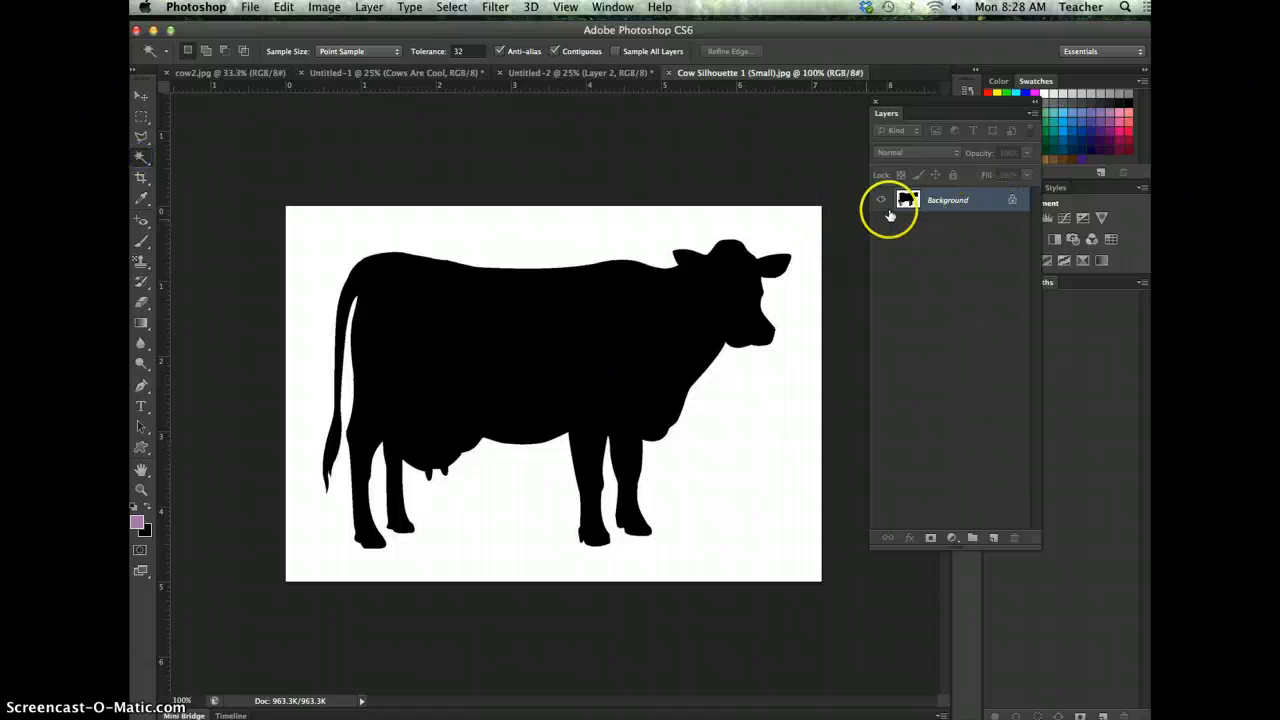
click(594, 317)
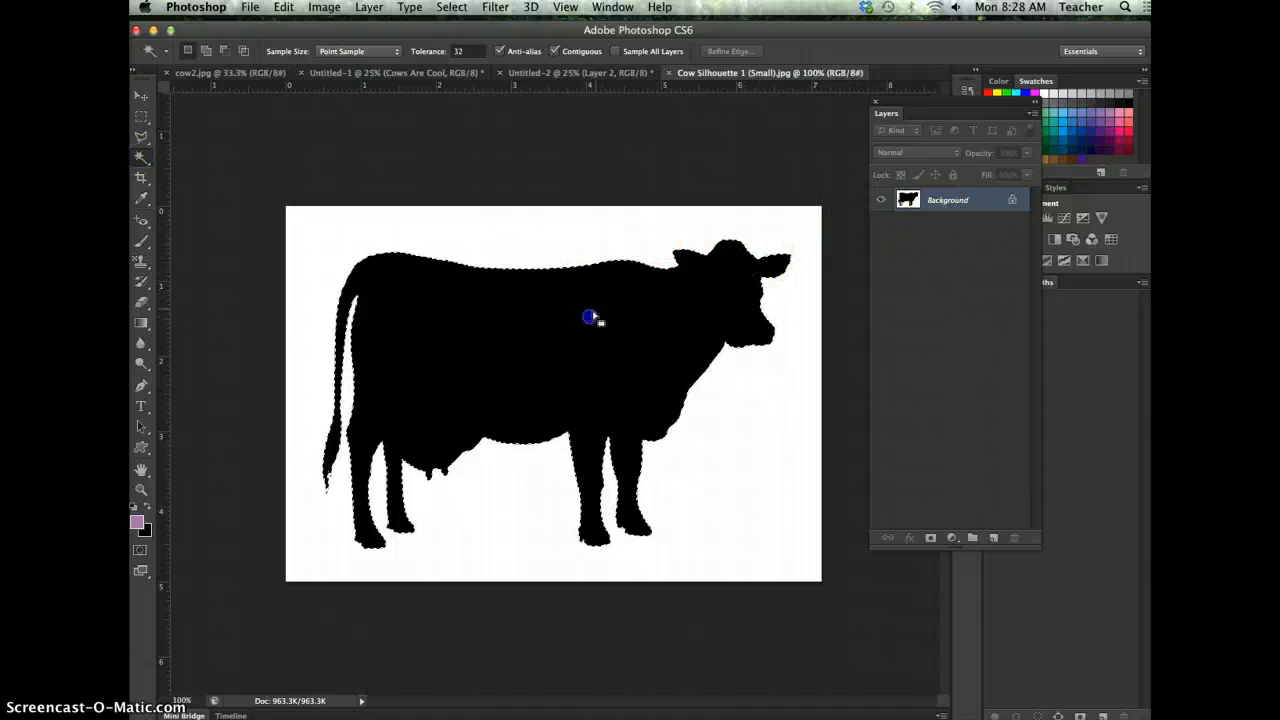
- Move the selected cow into Untitled-1, scale it to about 218%, and place it below the word COWS
key(v)
drag(588, 318, 462, 73)
drag(582, 437, 755, 305)
key(super+t)
drag(520, 493, 505, 504)
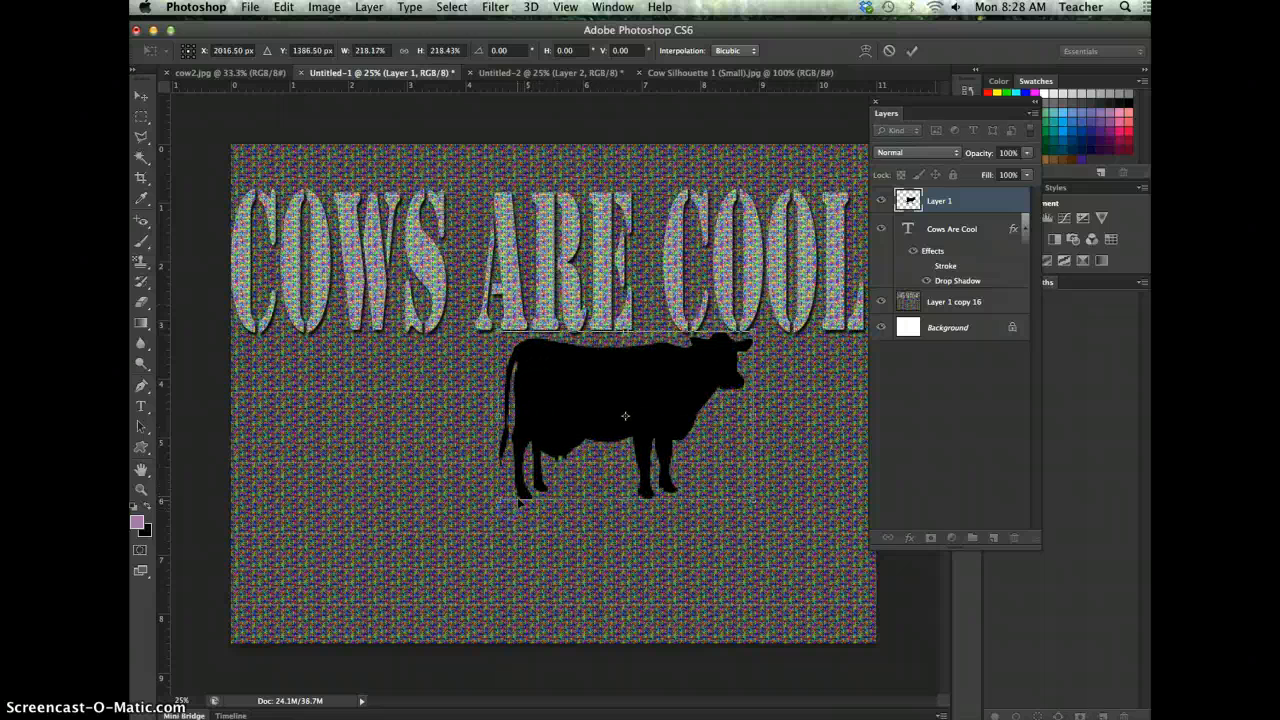
key(Return)
drag(627, 387, 418, 437)
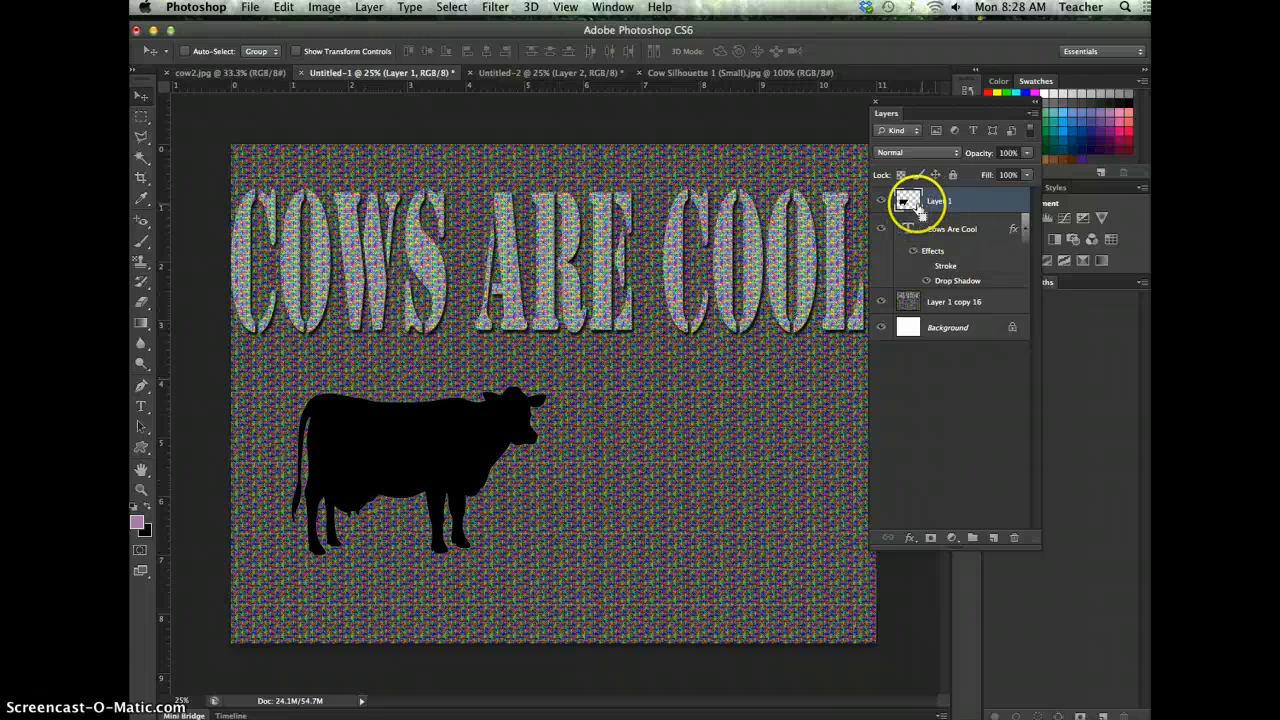
- Load the cow's outline from Layer 1 as a selection, hide Layer 1, and make Layer 1 copy 16 active
super+click(907, 202)
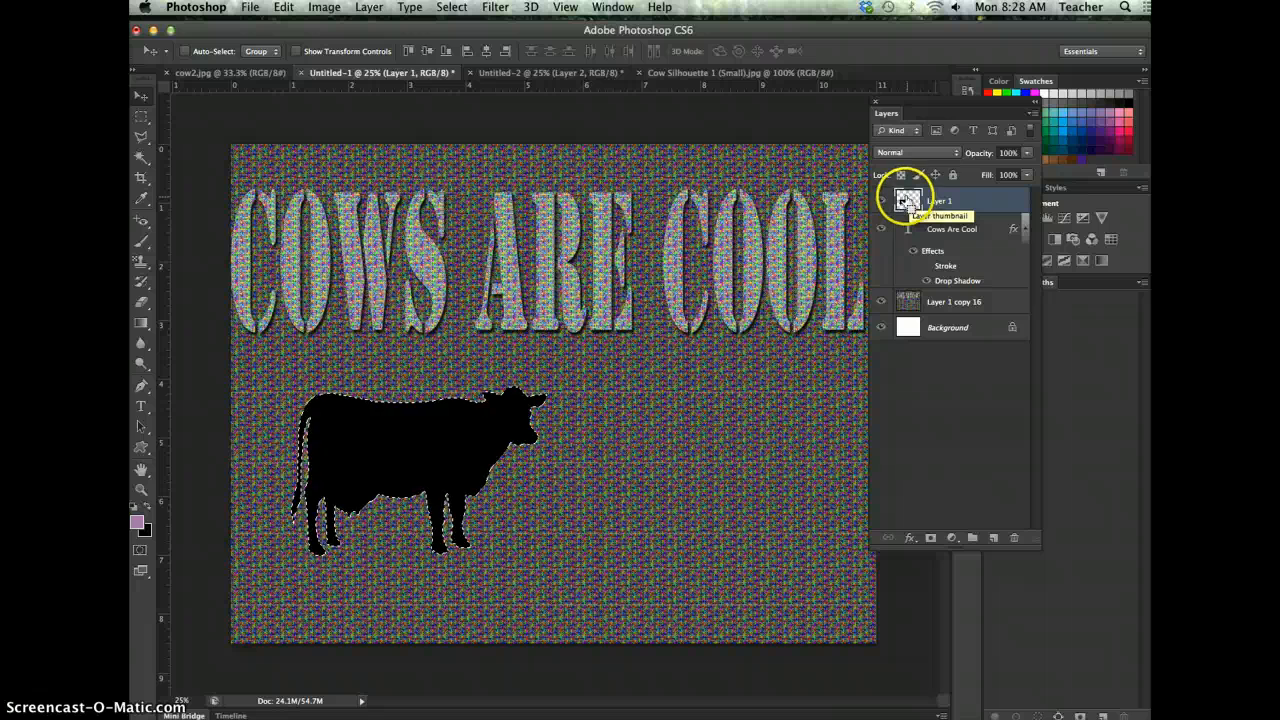
click(880, 201)
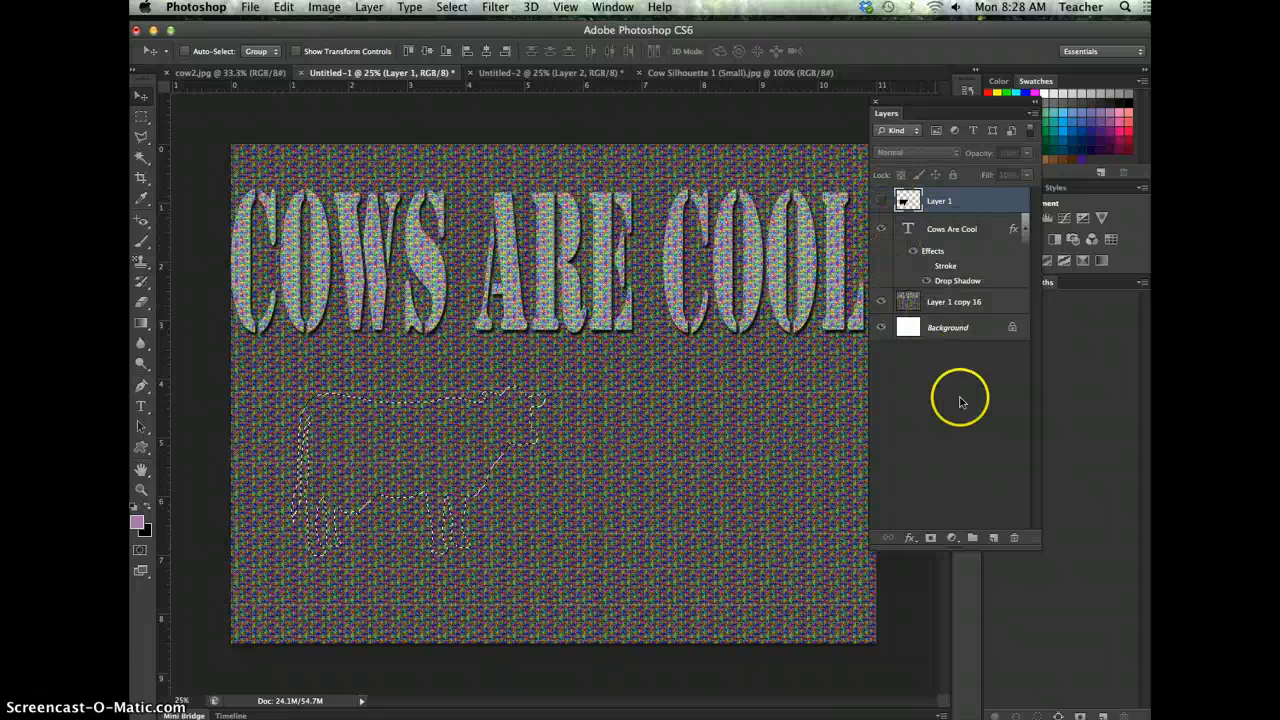
click(977, 301)
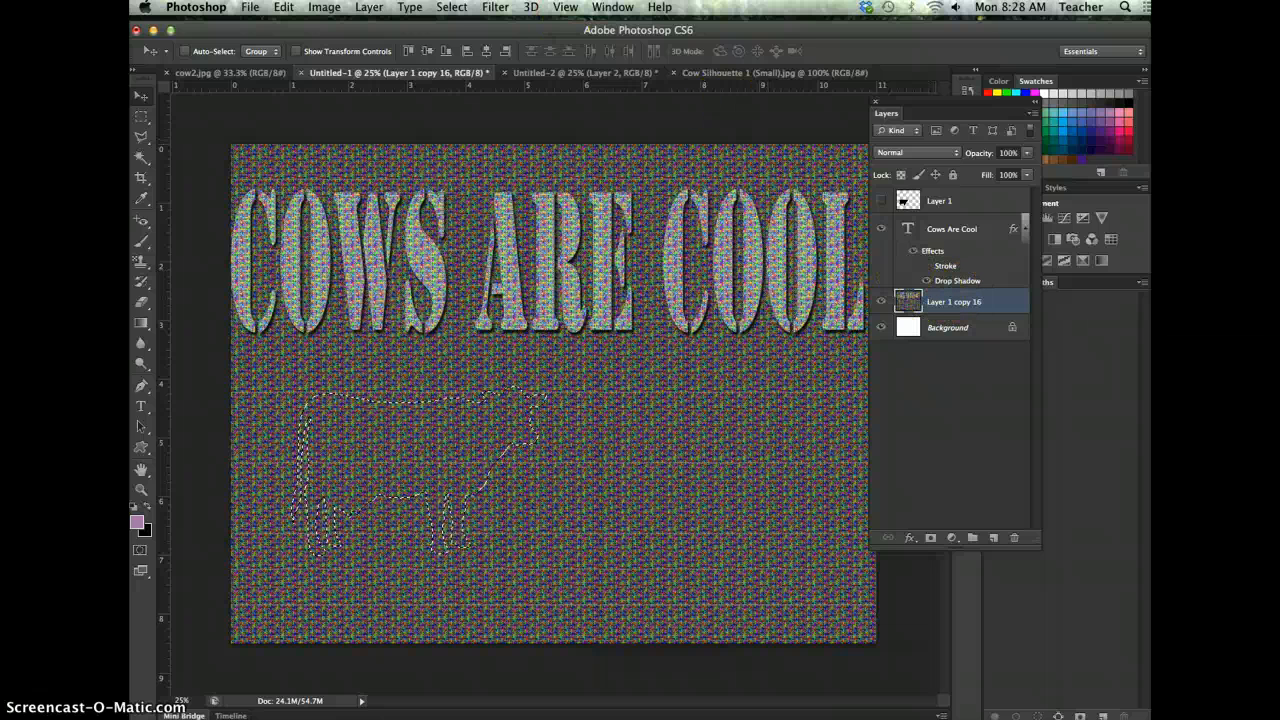
- Adjust the cow-shaped area of Layer 1 copy 16 to hue -180 and saturation +100, invert its colors, and deselect
click(322, 7)
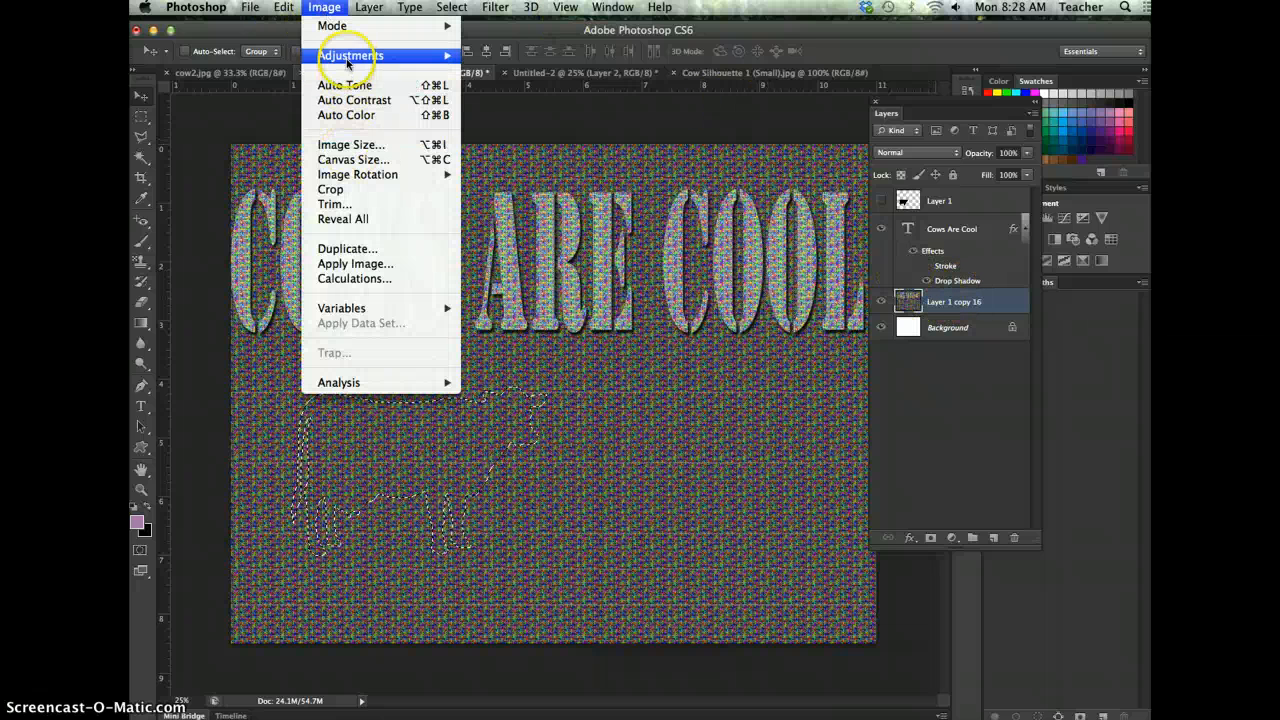
mouse_move(358, 55)
click(520, 145)
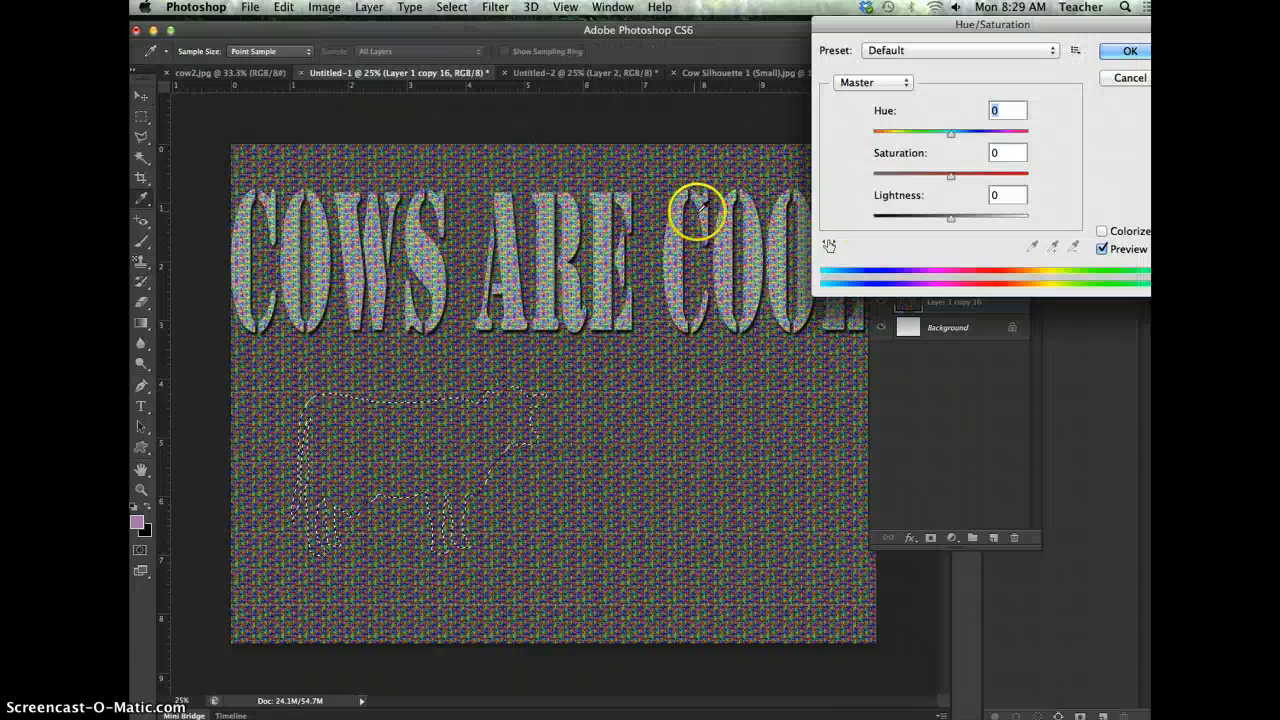
drag(951, 132, 880, 133)
drag(948, 178, 1043, 171)
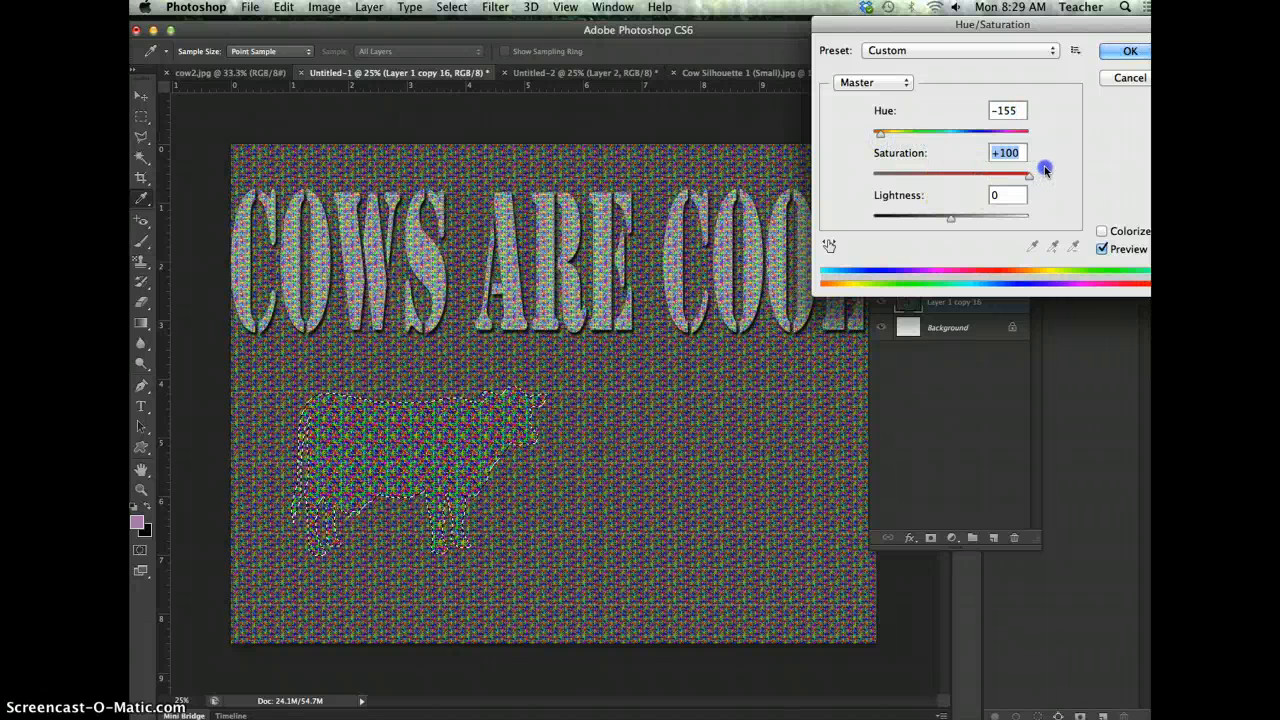
drag(880, 135, 875, 137)
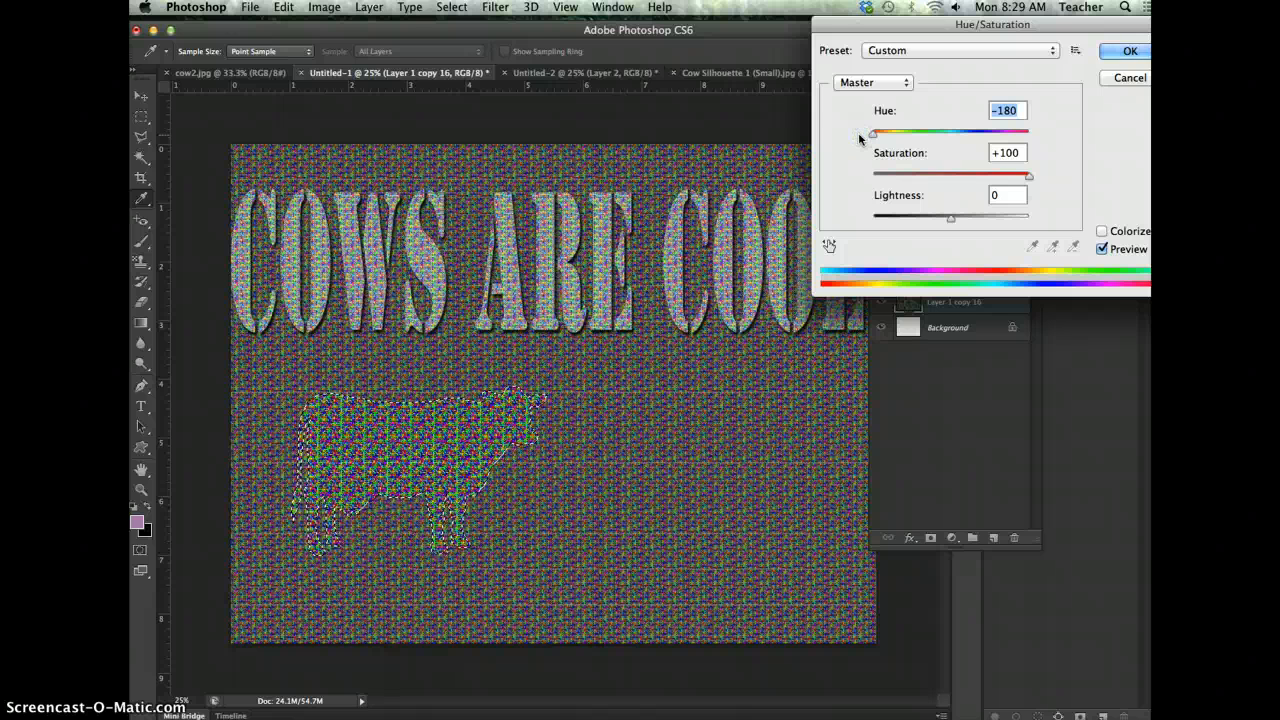
click(1124, 51)
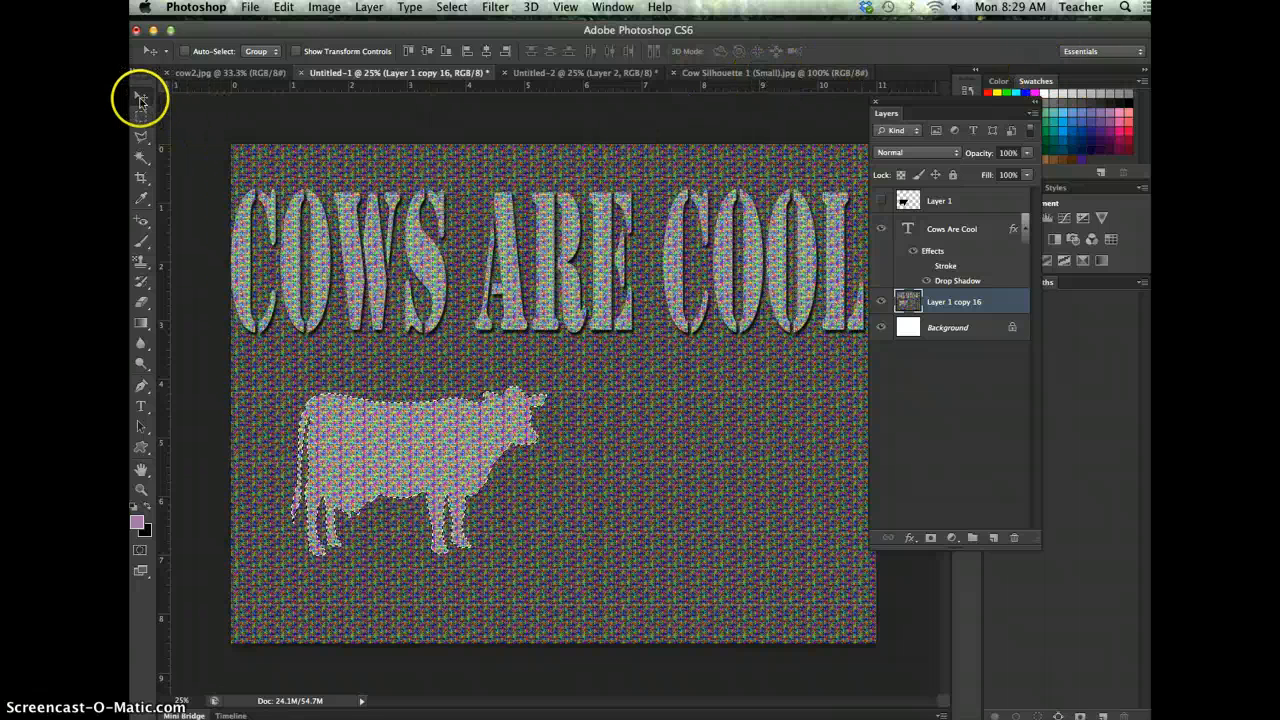
key(super+d)
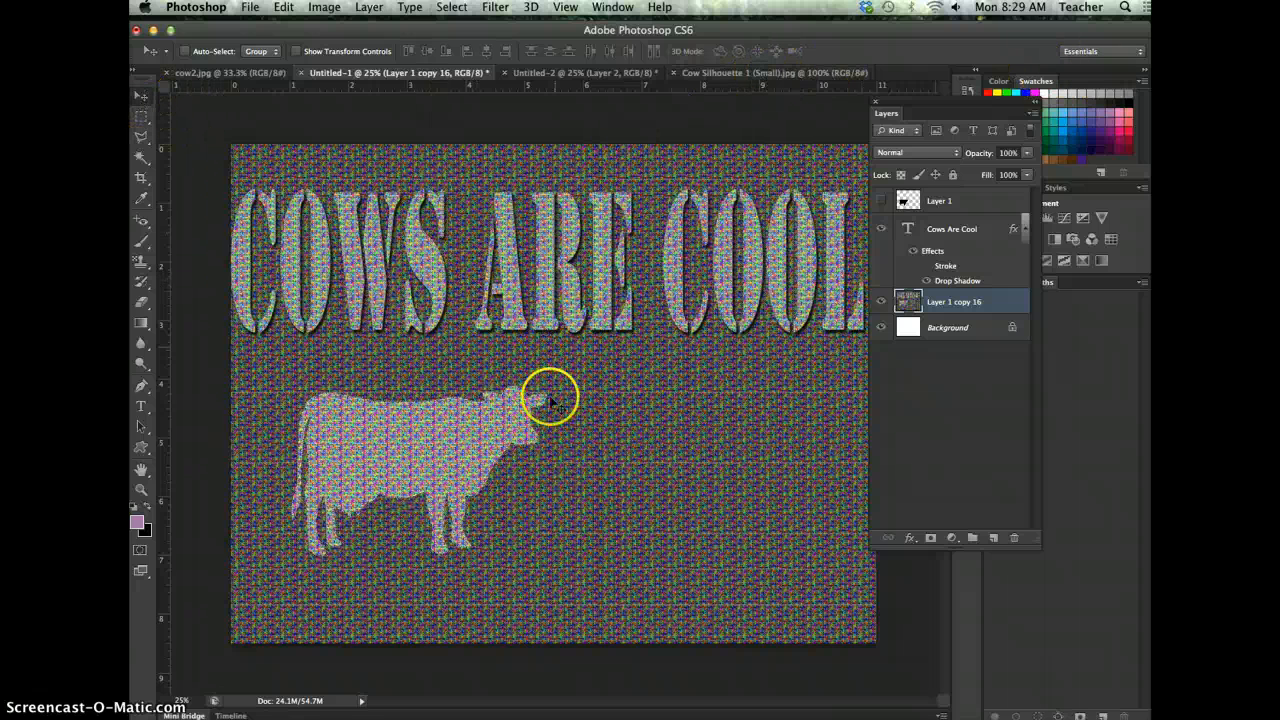
mouse_move(480, 431)
mouse_down()
mouse_move(455, 403)
mouse_move(560, 325)
mouse_move(637, 354)
mouse_move(647, 456)
mouse_move(497, 434)
mouse_up()
click(958, 304)
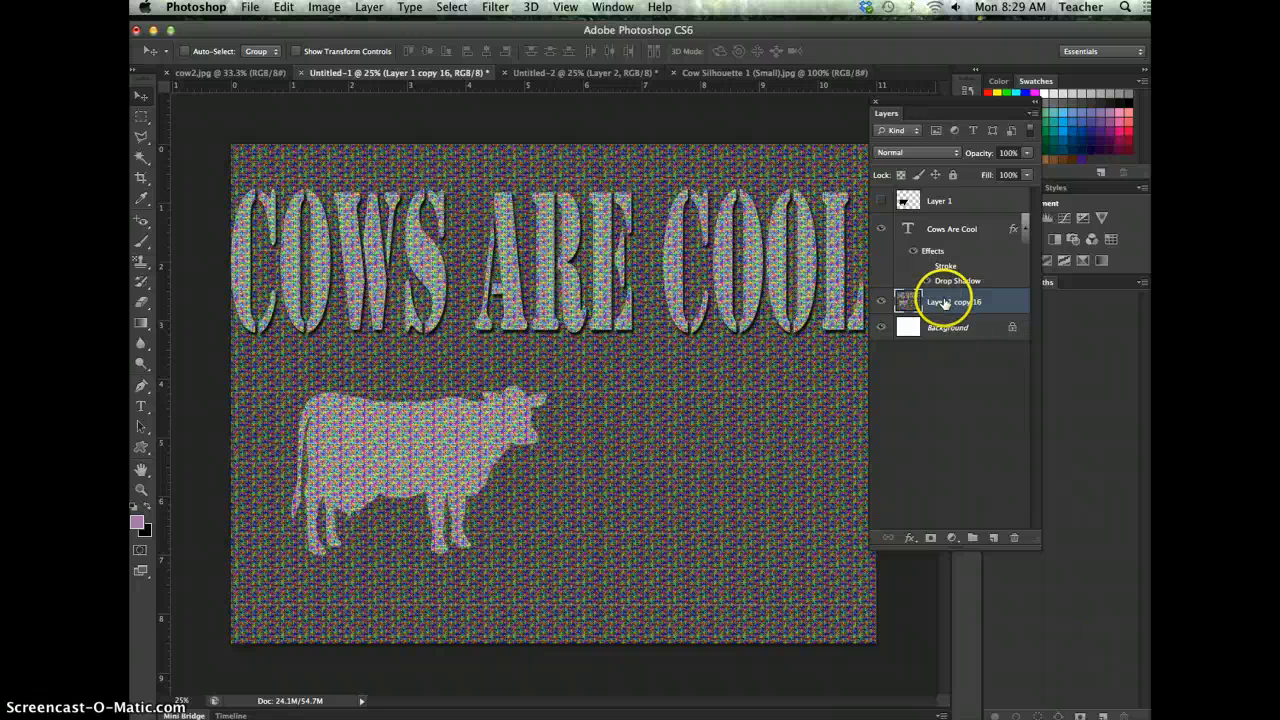
click(141, 449)
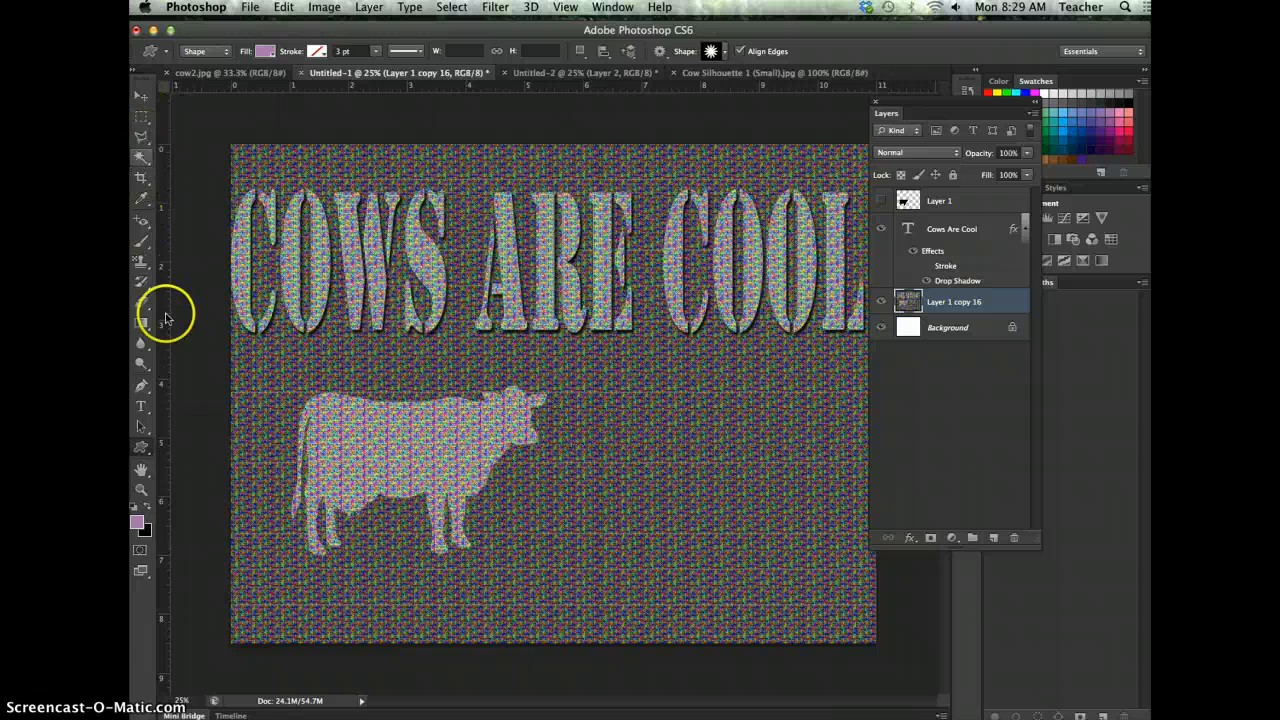
click(143, 120)
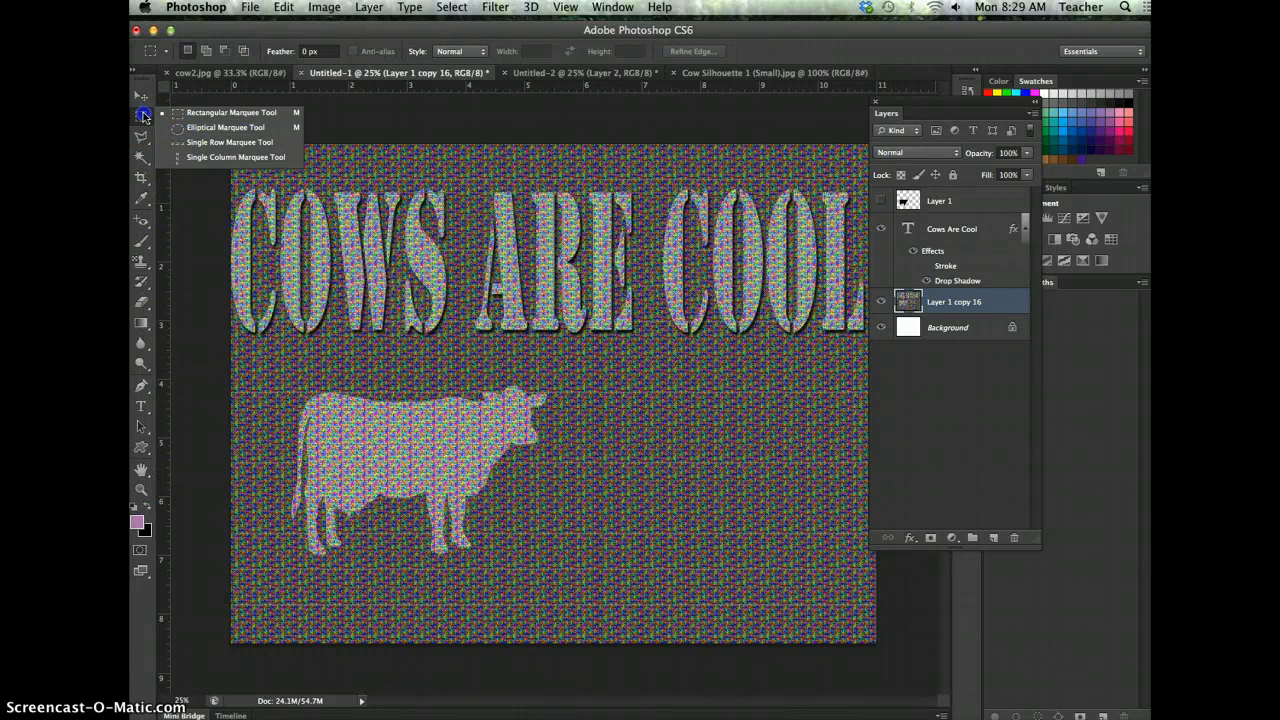
- Draw the twelve-petal flower custom shape, about 1116 by 1192 px, beside the cow and below the word COOL
click(142, 447)
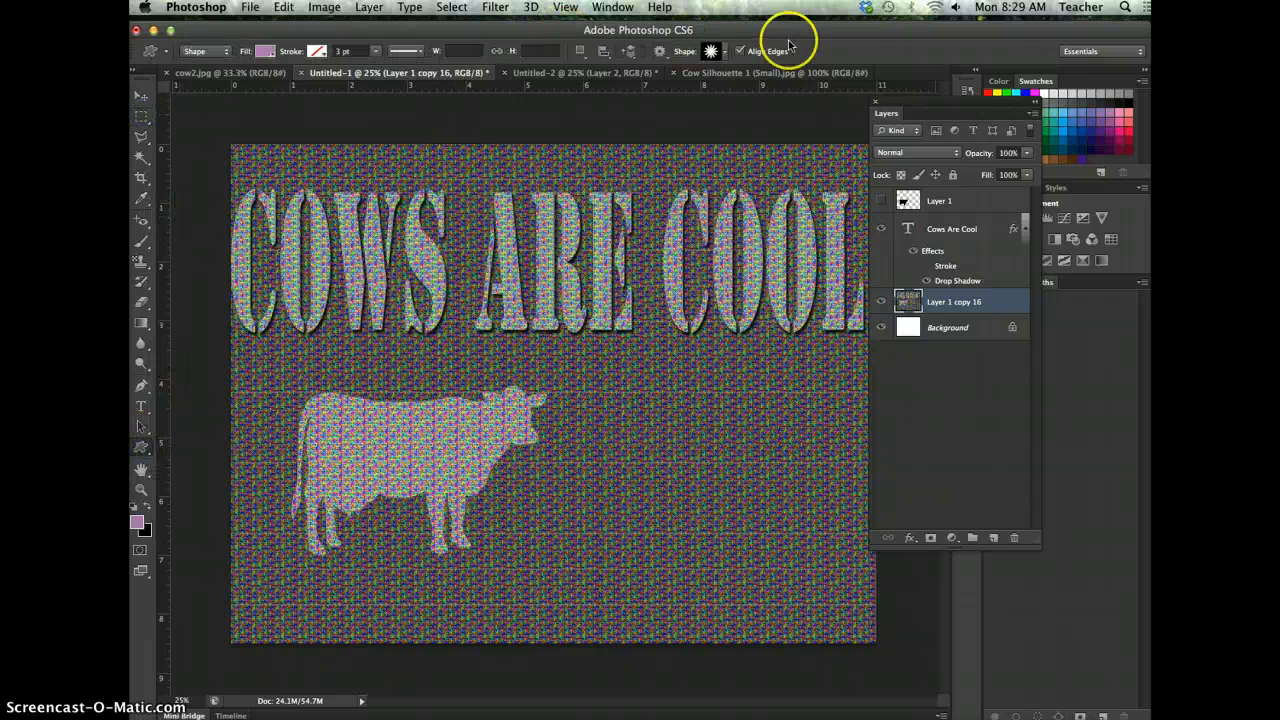
click(725, 51)
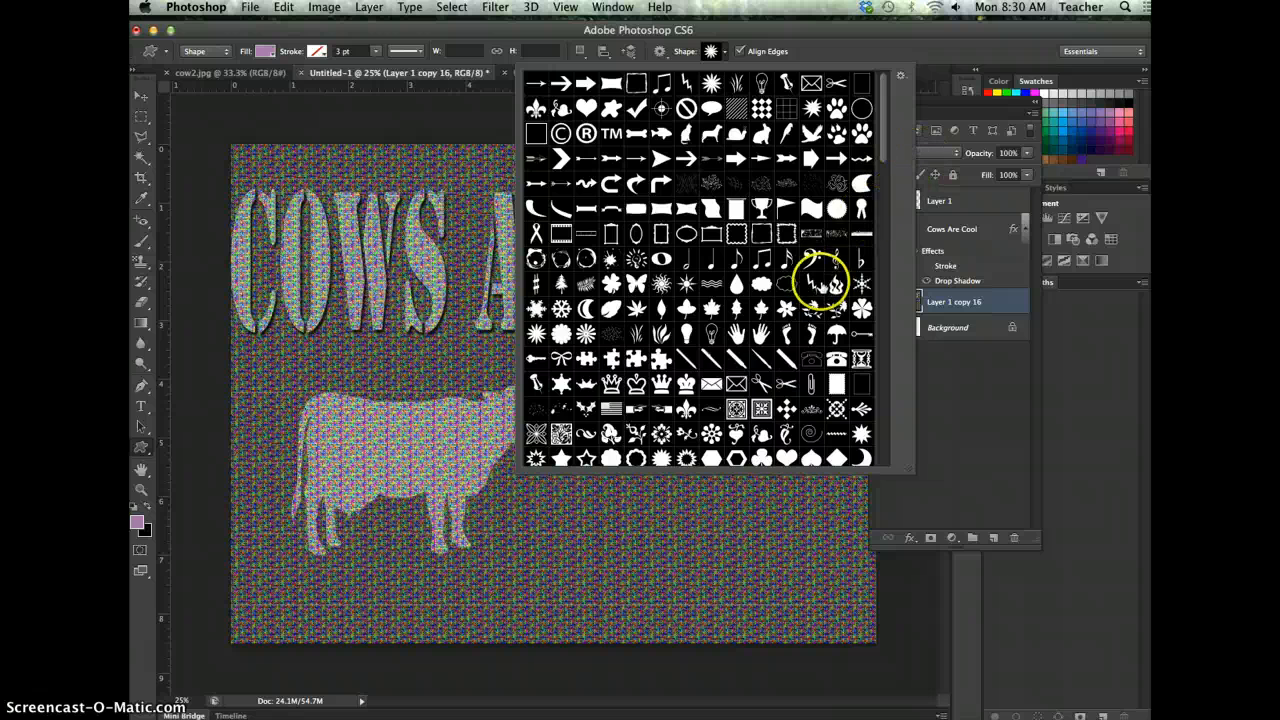
click(738, 30)
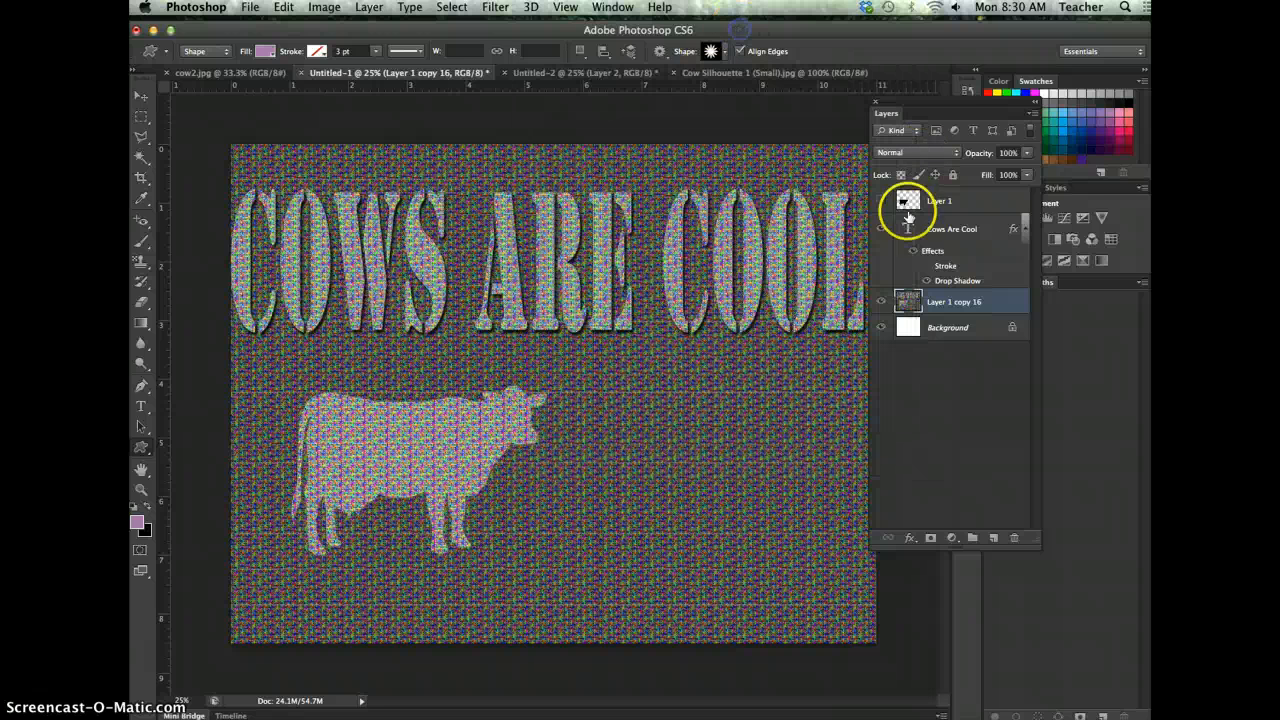
drag(628, 371, 824, 575)
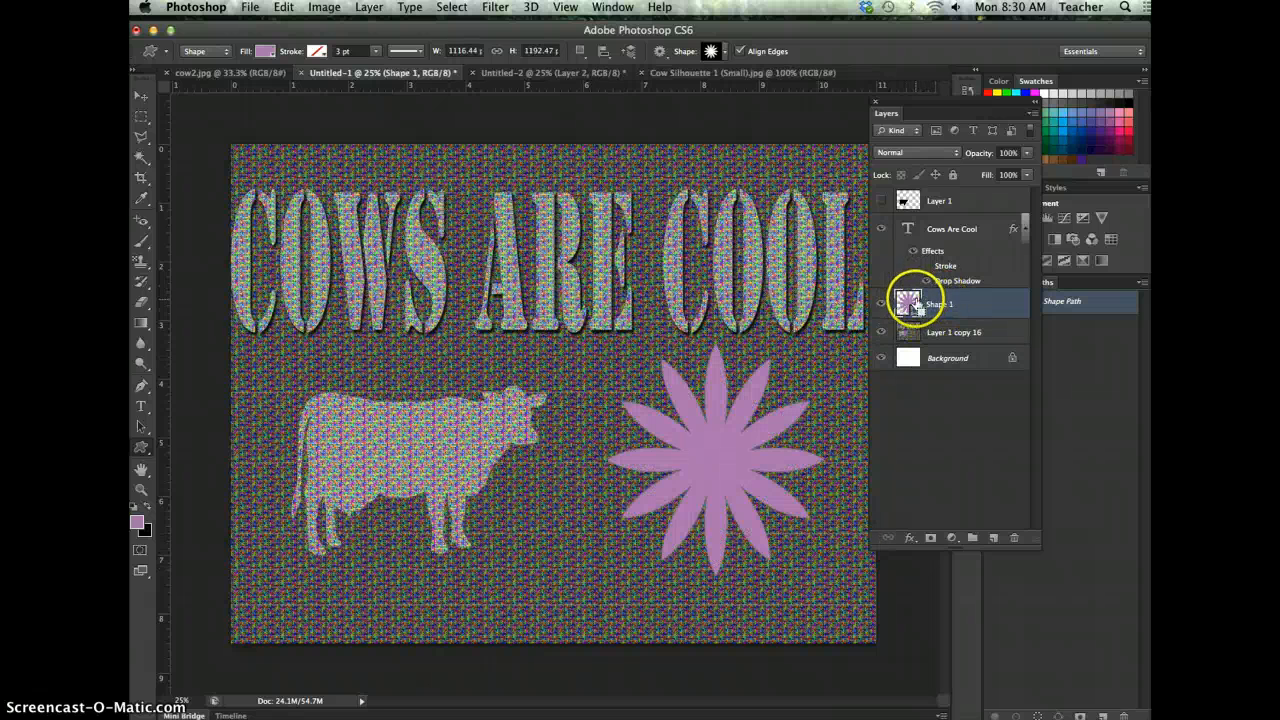
- Load the flower's outline as a selection, hide Shape 1, and invert the colors of that area on Layer 1 copy 16
ctrl+click(908, 303)
click(881, 303)
click(950, 331)
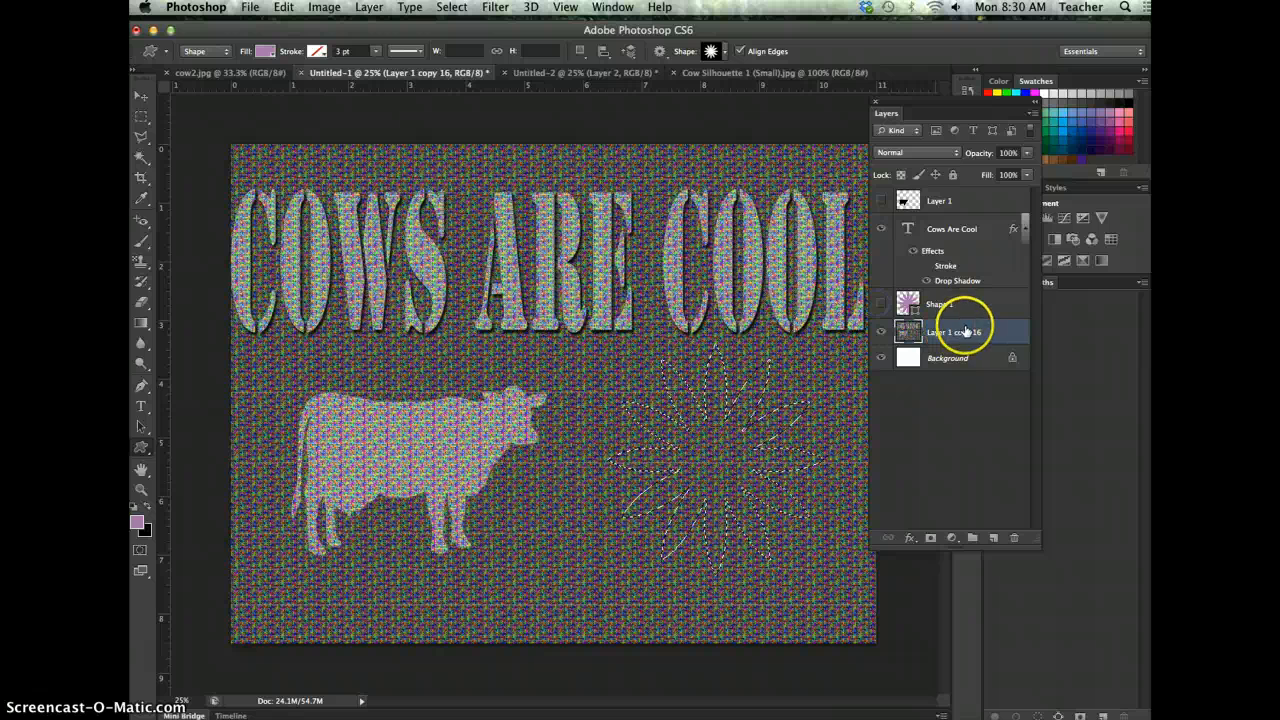
key(super+i)
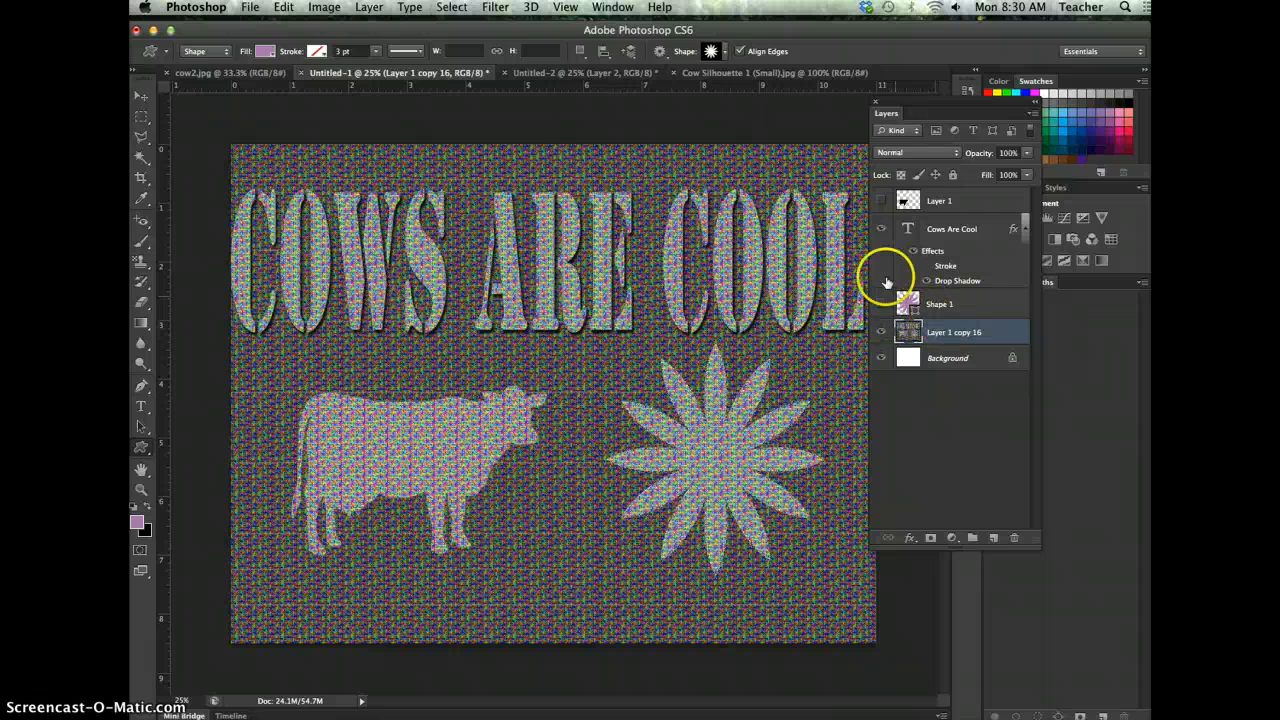
- Select a rectangle just inside the canvas edges, inverse the selection, and invert the colors of the narrow border on Layer 1 copy 16
click(142, 116)
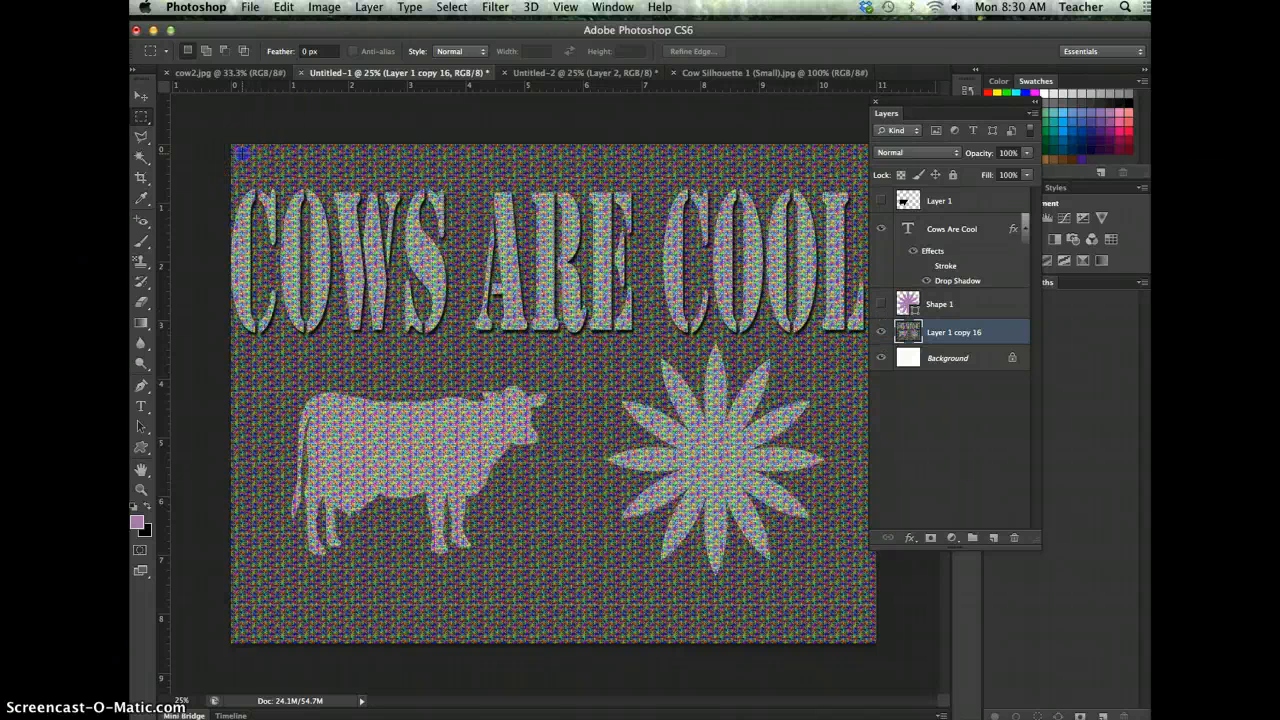
drag(241, 153, 864, 634)
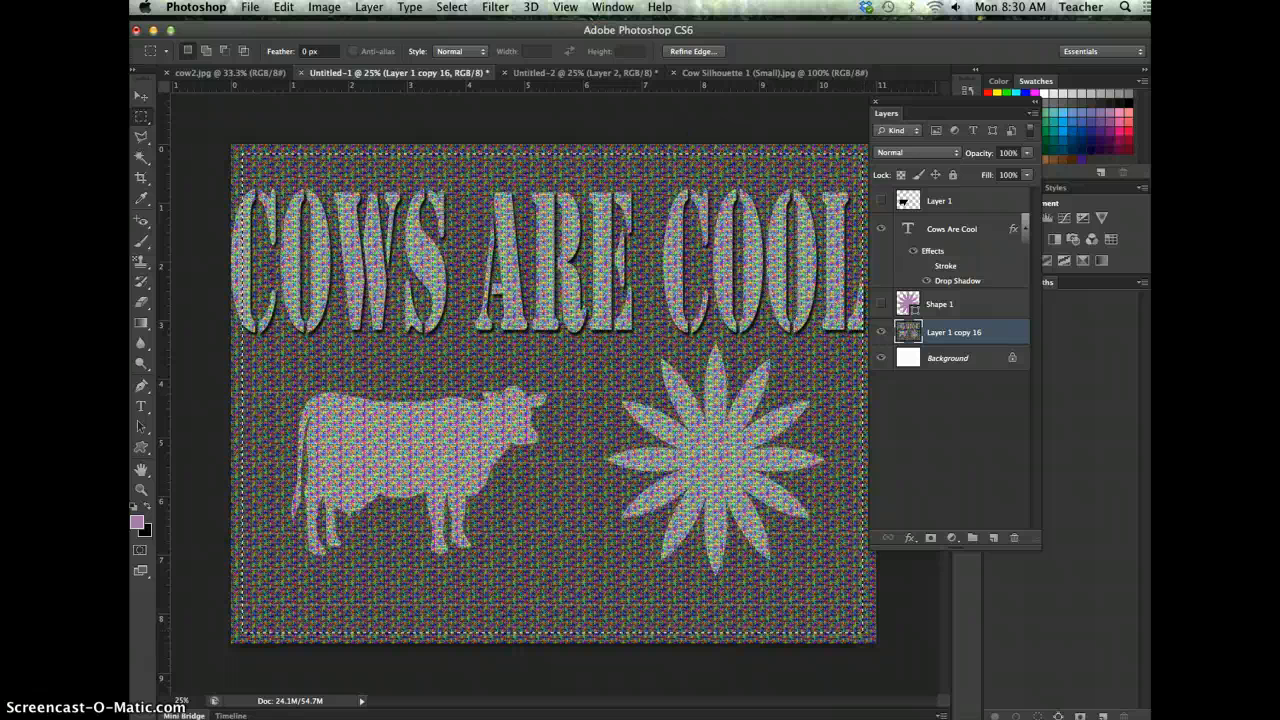
click(451, 7)
click(460, 71)
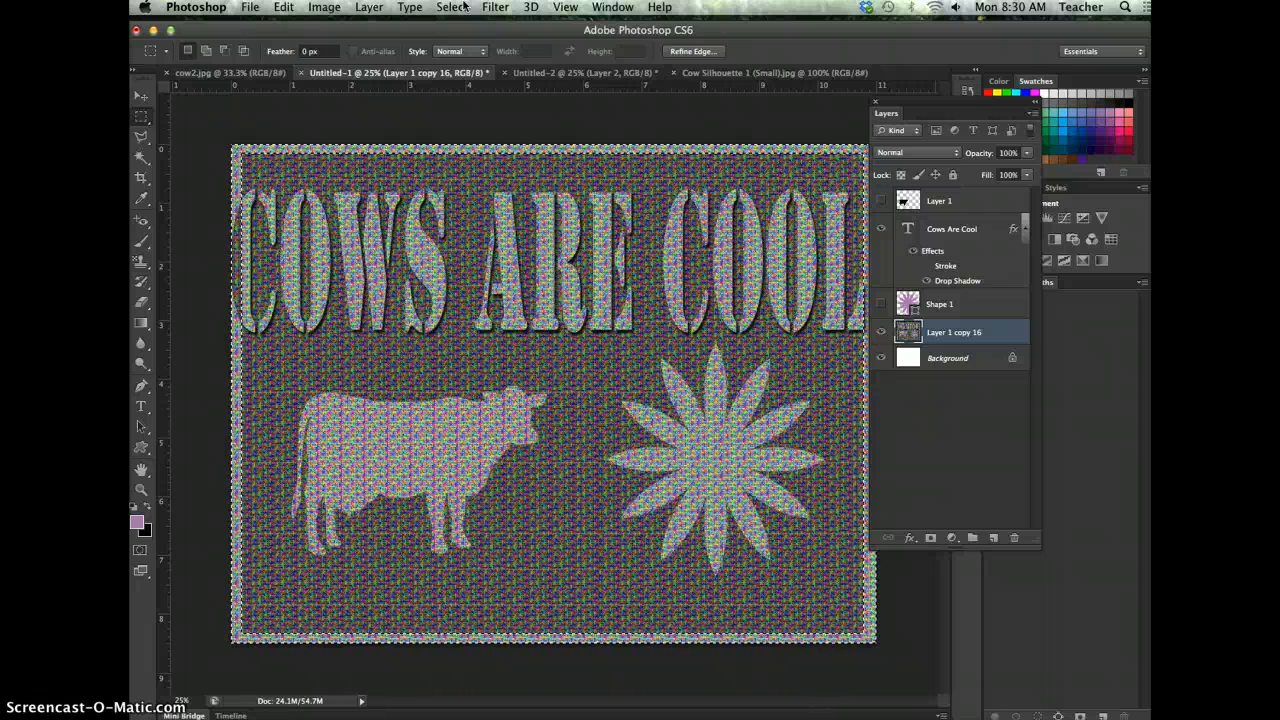
- Open shockers.psd from the kaleidoscope folder in Photoshop Examples, look over the finished example, and return to Untitled-1
key(super+o)
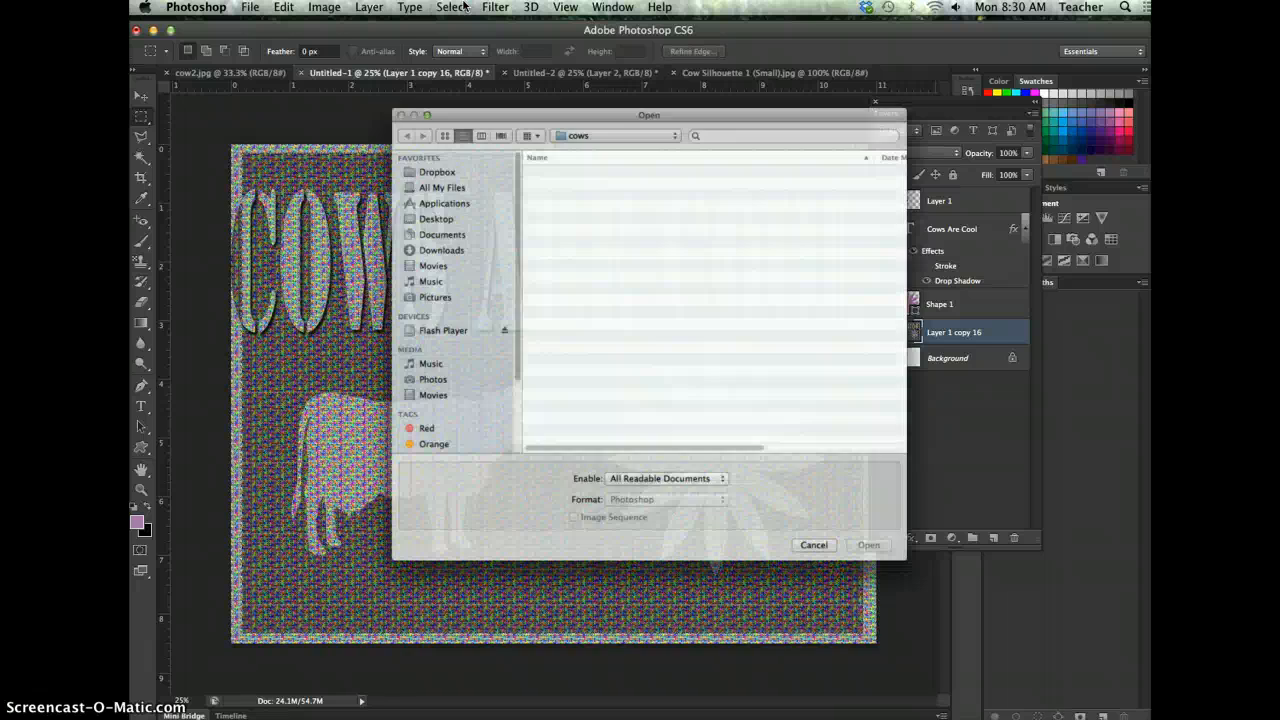
click(610, 97)
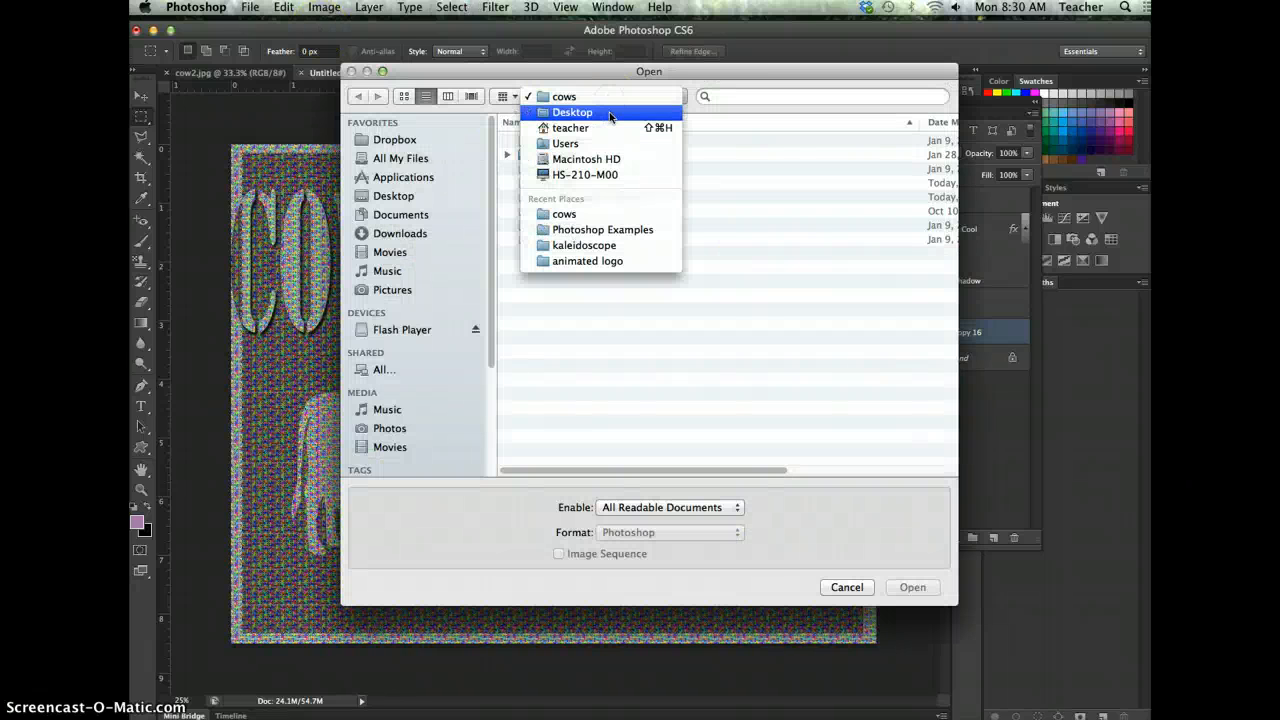
click(603, 228)
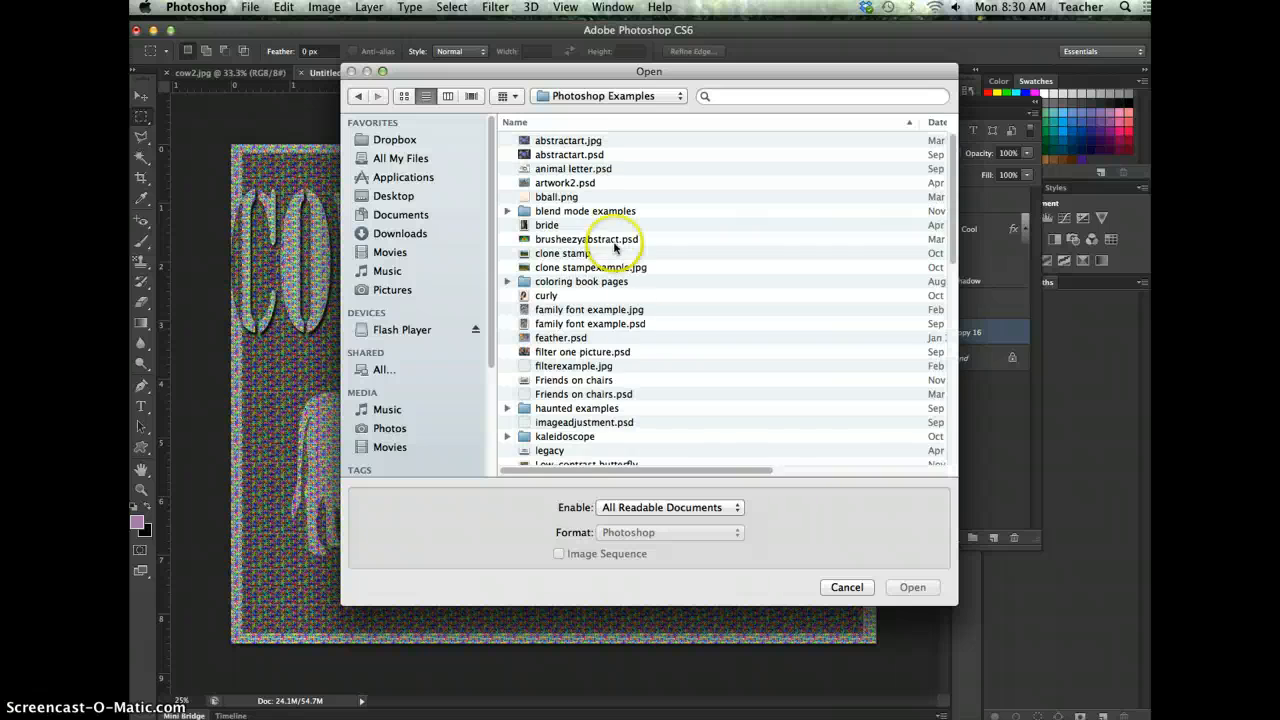
scroll(632, 365, down, 3)
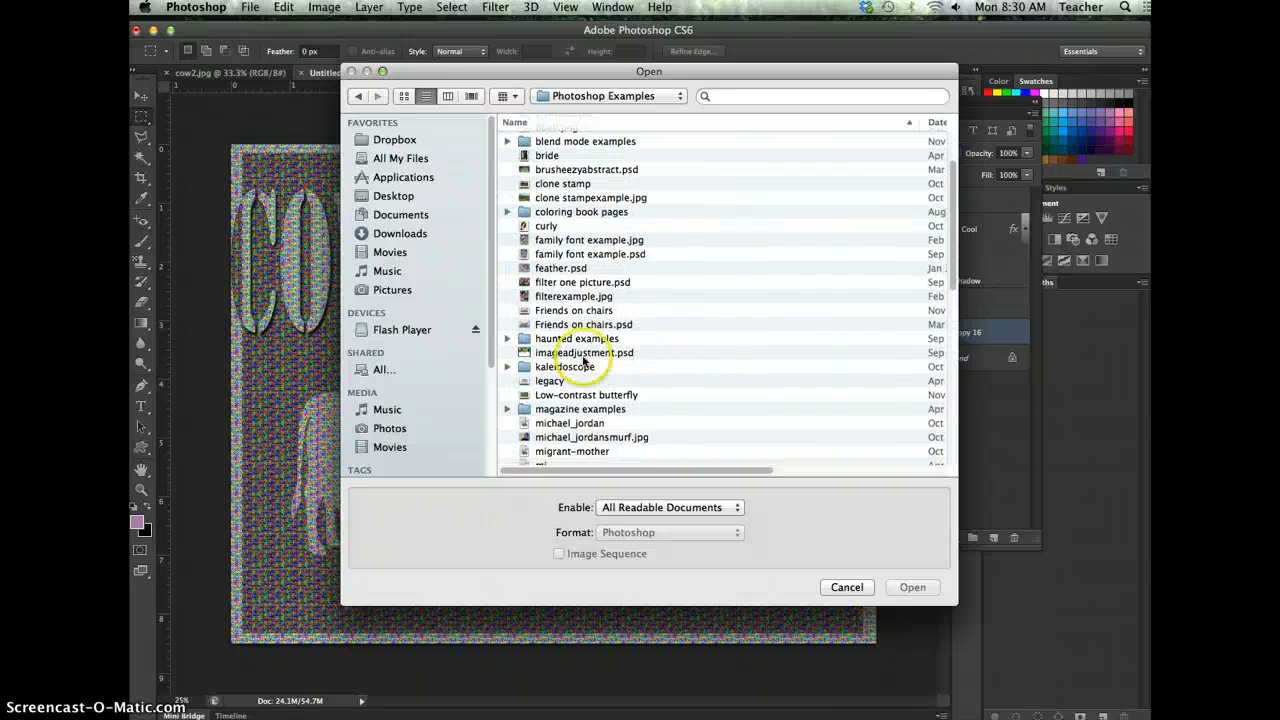
double_click(564, 366)
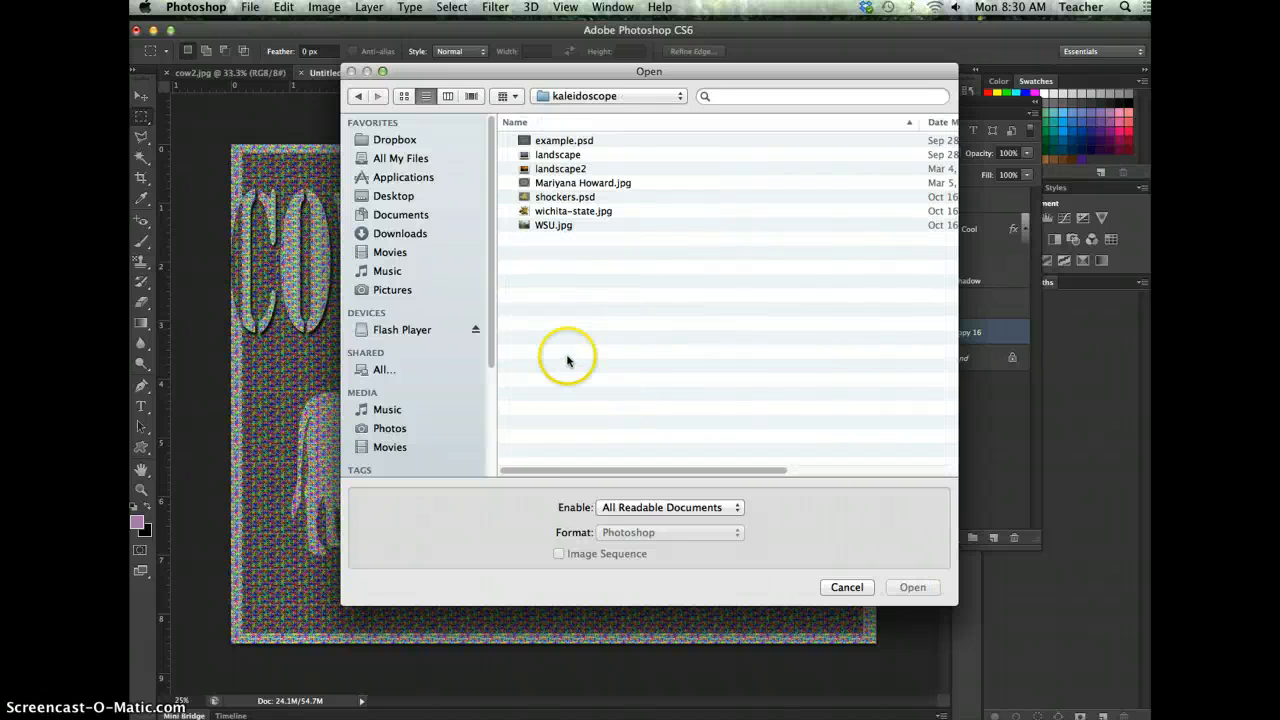
double_click(559, 198)
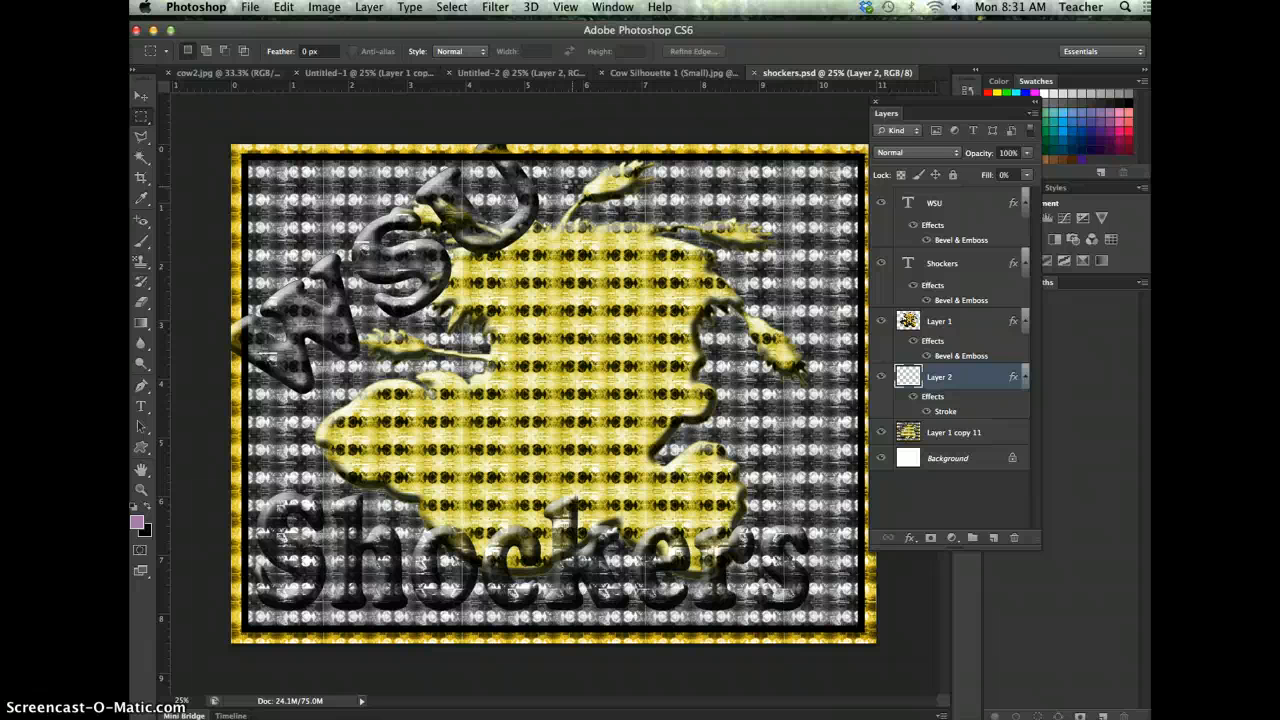
click(517, 75)
click(384, 74)
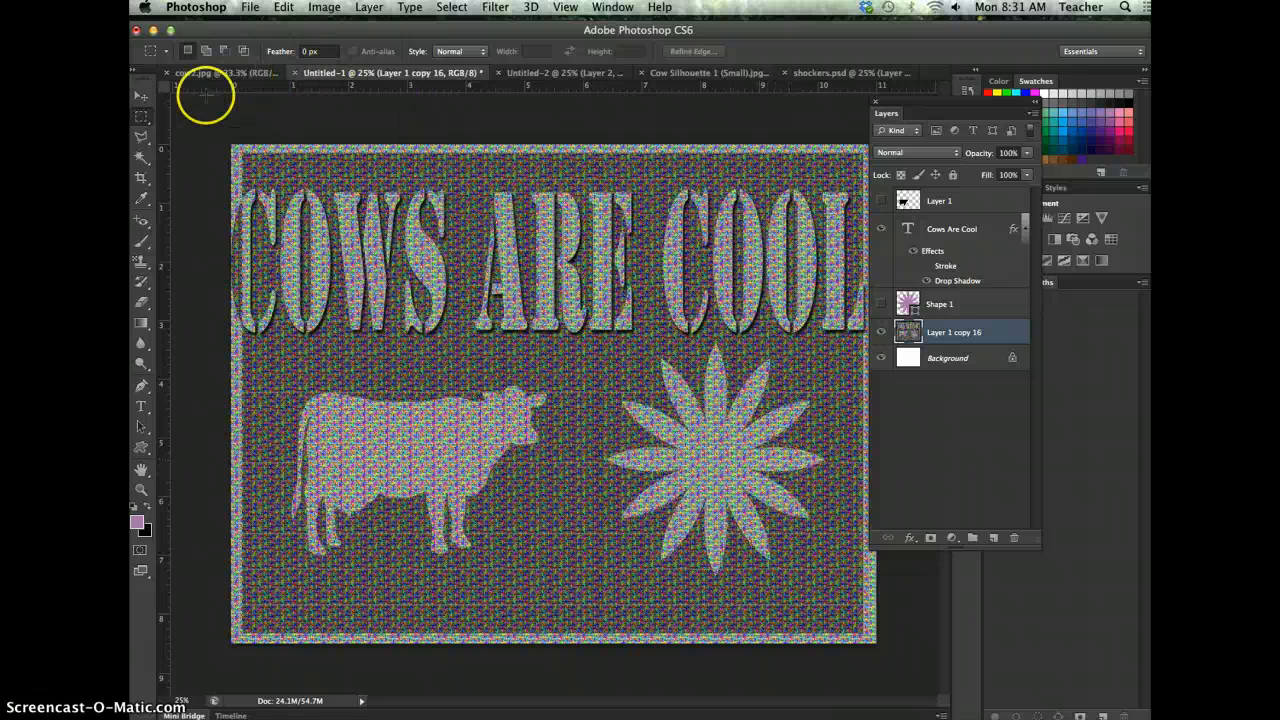
- Look over the marquee tool variants and switch to the Polygonal Lasso tool
click(145, 116)
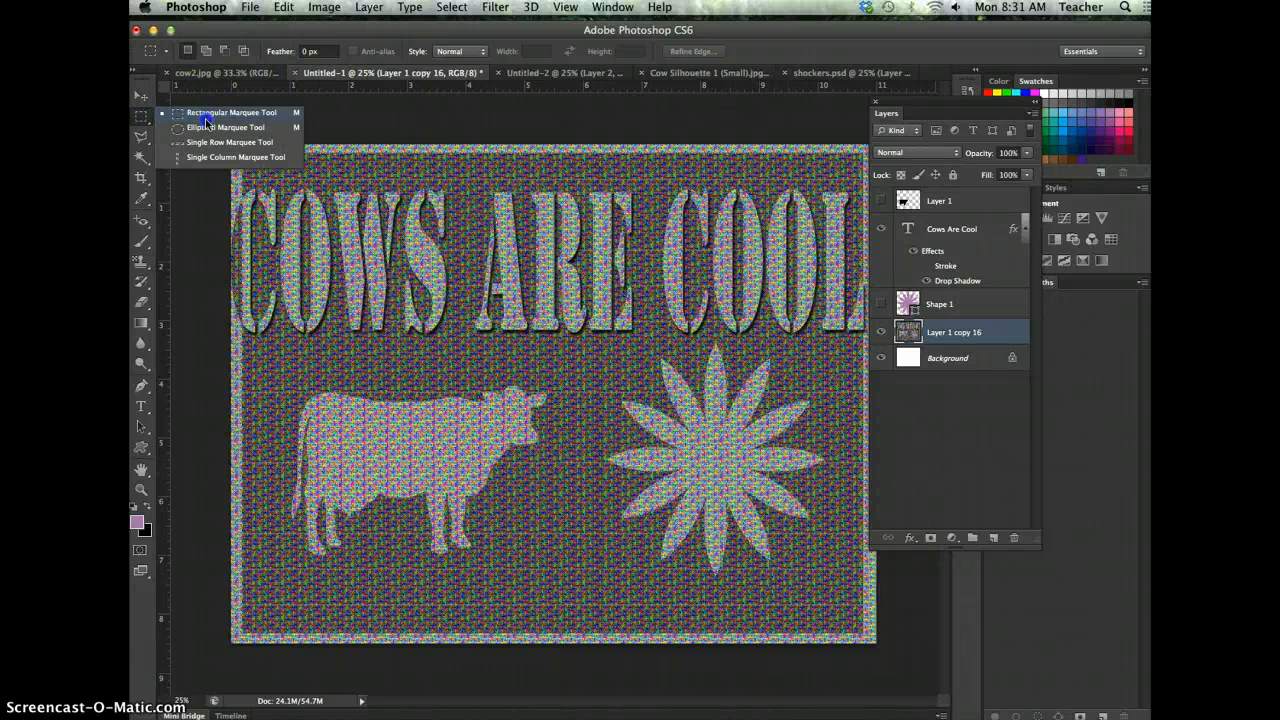
click(141, 136)
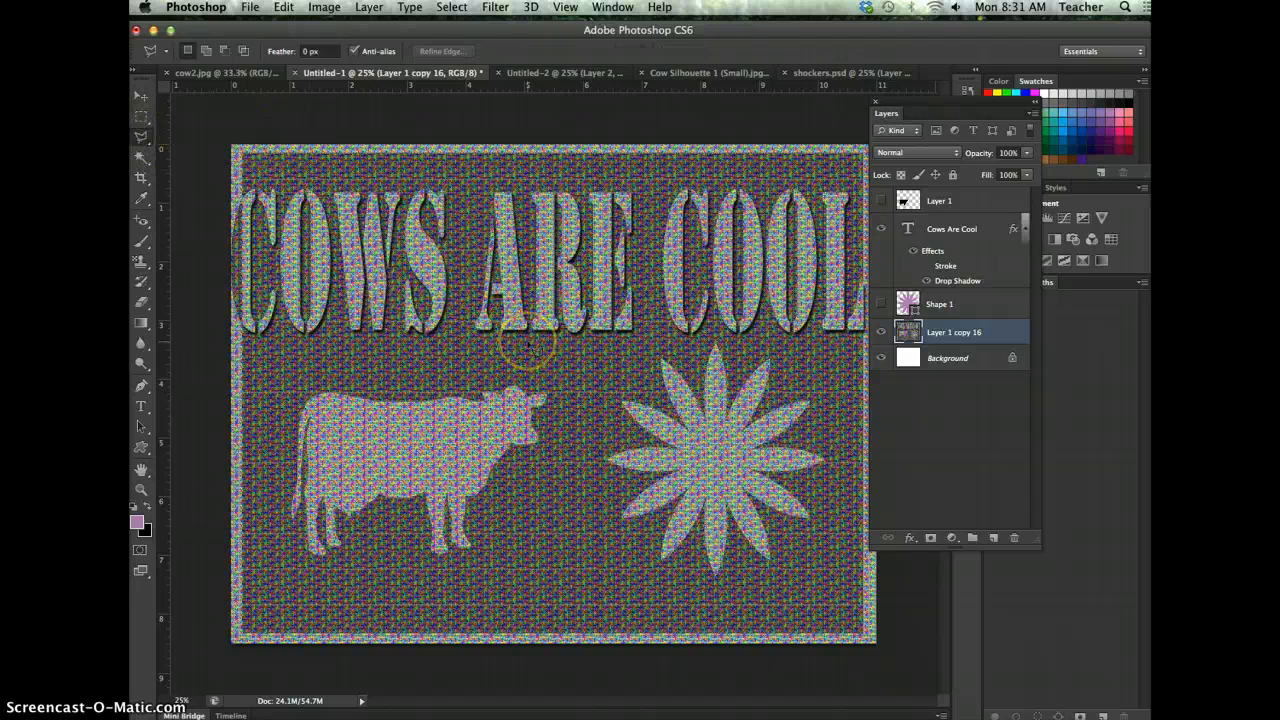